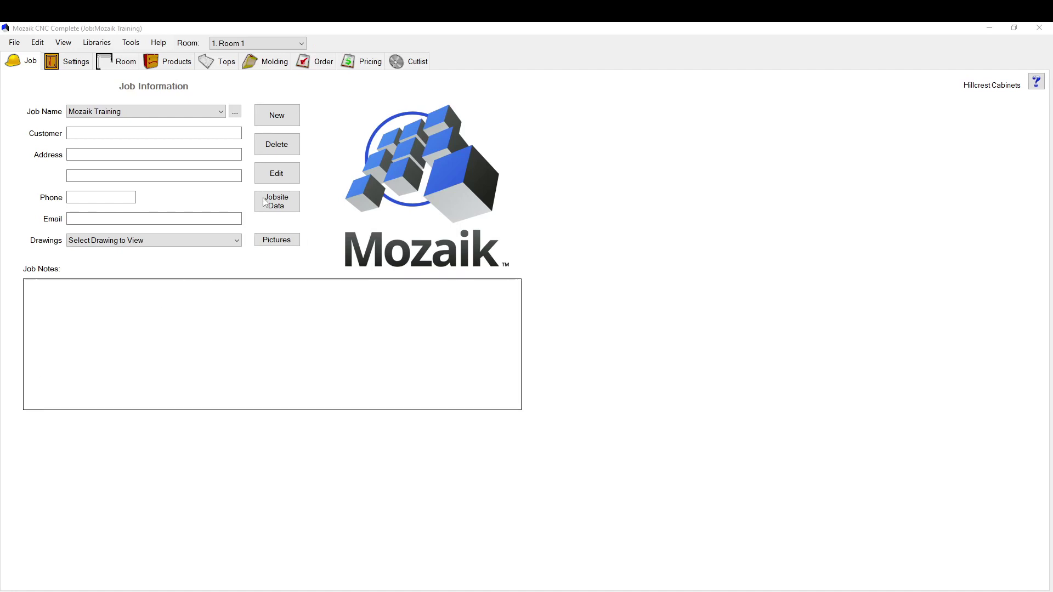
# Move from the Products floor plan through job Settings to Room 1's layout page
pyautogui.click(167, 61)
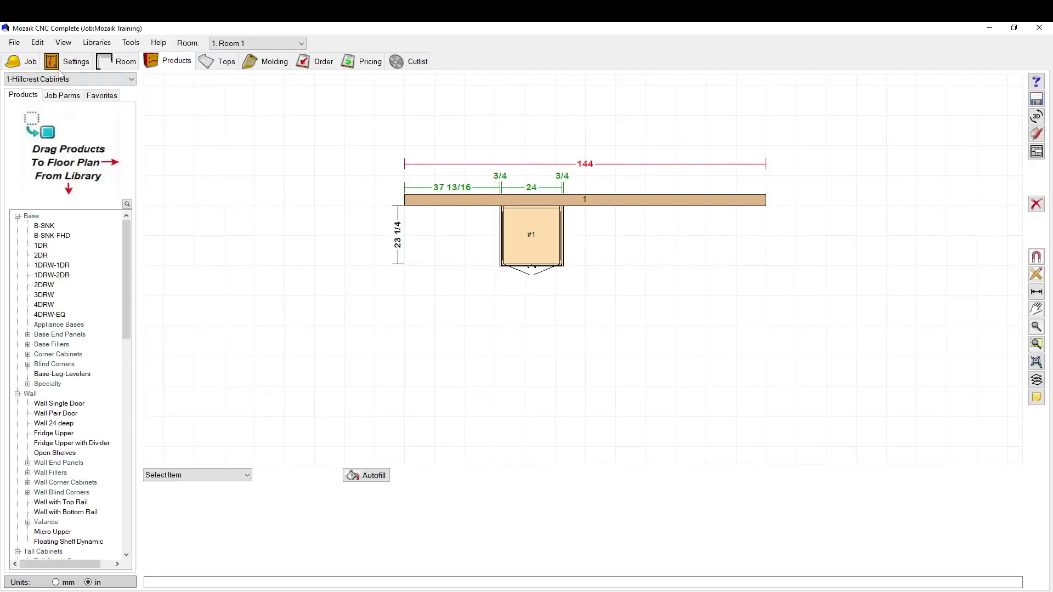
pyautogui.click(74, 61)
pyautogui.click(125, 62)
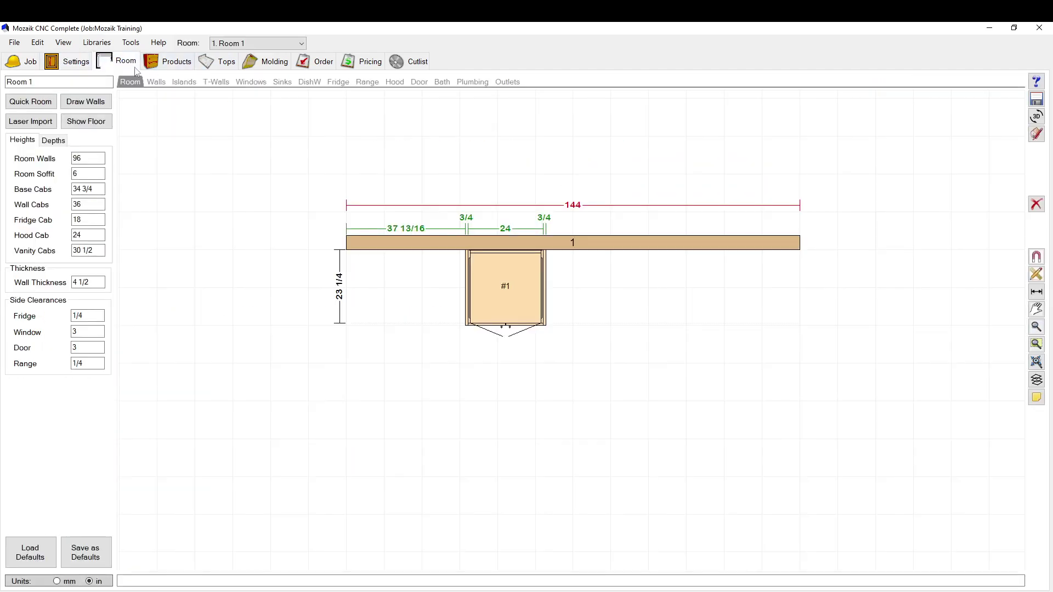
# Open the job's End/Back Panels settings and review the Base End Panel style choices without changing them
pyautogui.click(73, 61)
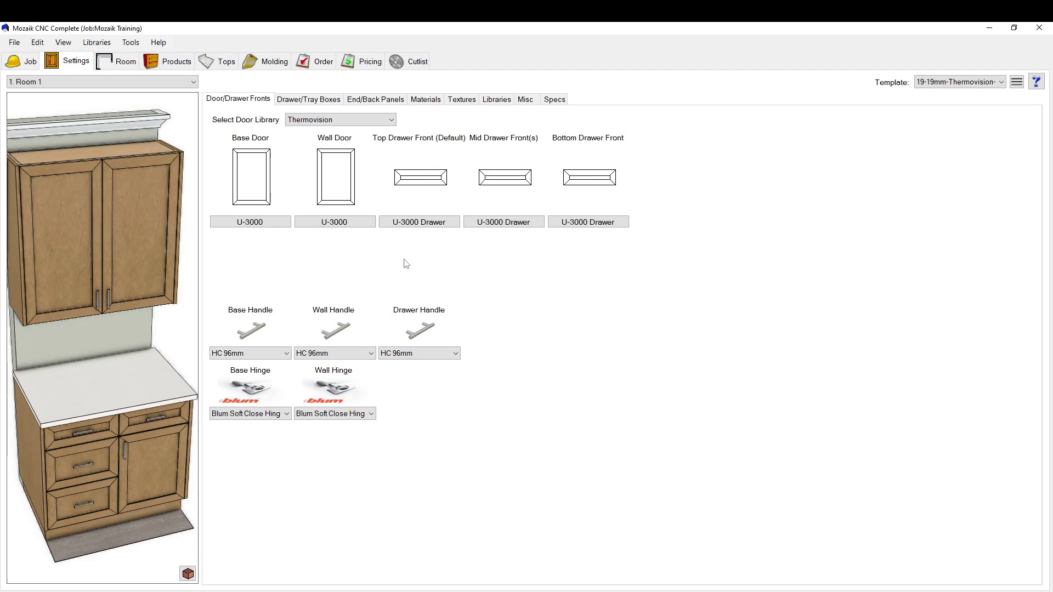
pyautogui.click(362, 102)
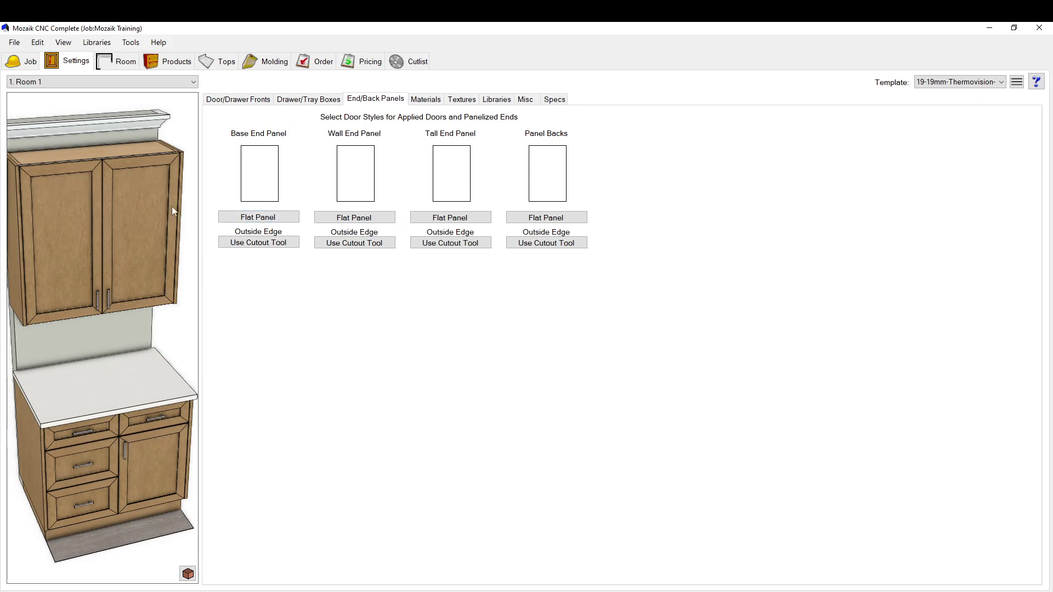
pyautogui.moveTo(172, 206); pyautogui.dragTo(129, 202)
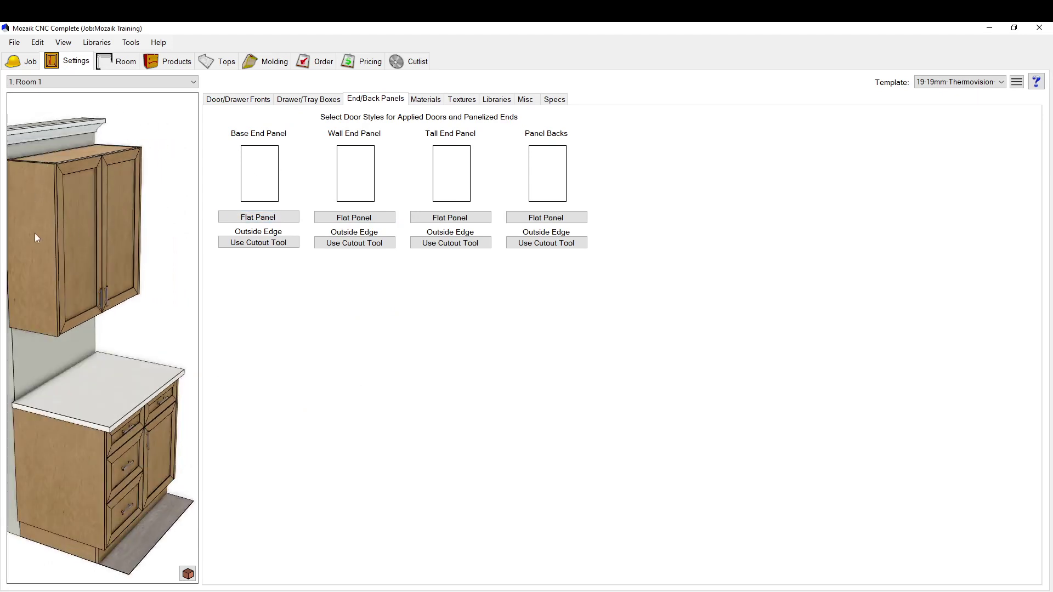
pyautogui.click(261, 218)
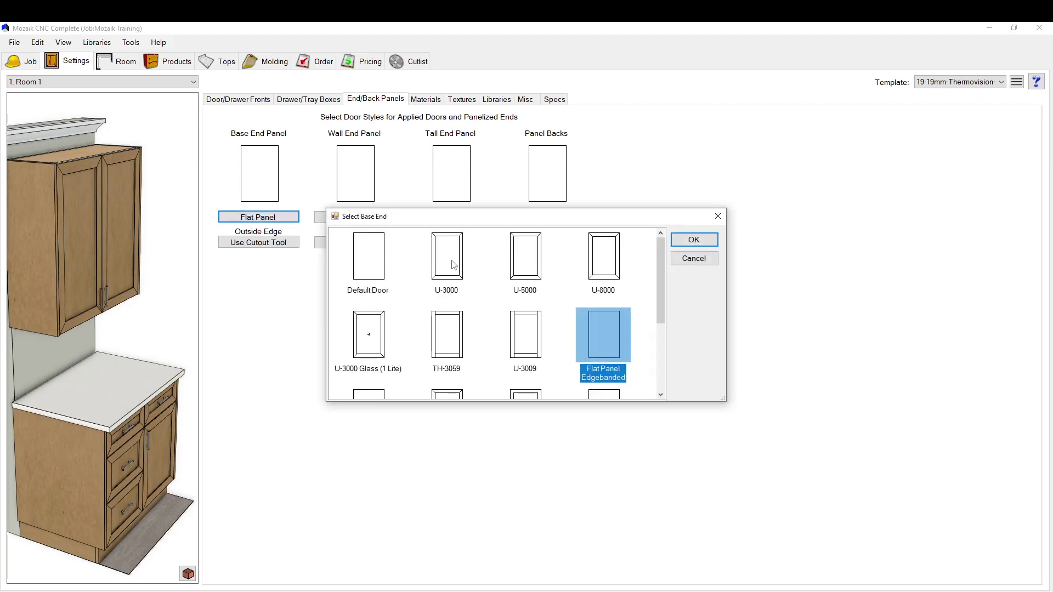
pyautogui.click(693, 258)
# Try U-3000 as the Base End Panel style and check it in the preview
pyautogui.click(238, 98)
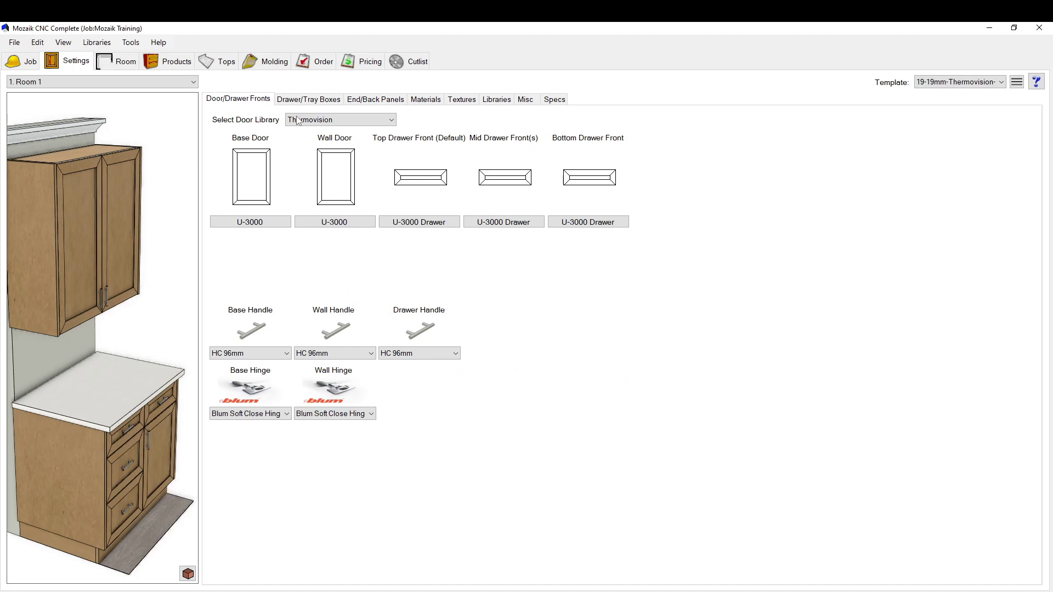
pyautogui.click(387, 102)
pyautogui.click(265, 218)
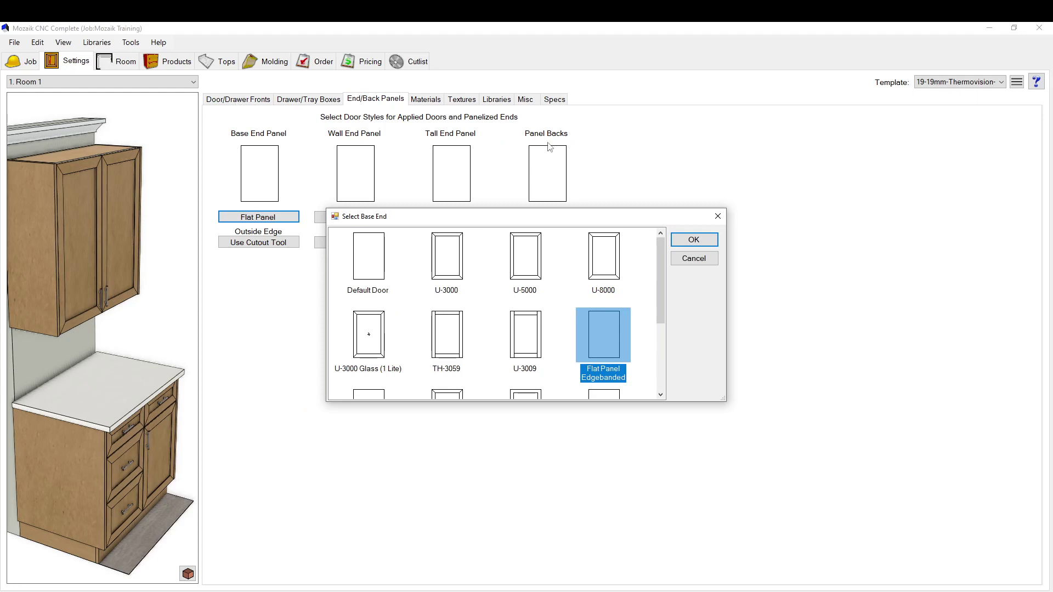
pyautogui.click(454, 263)
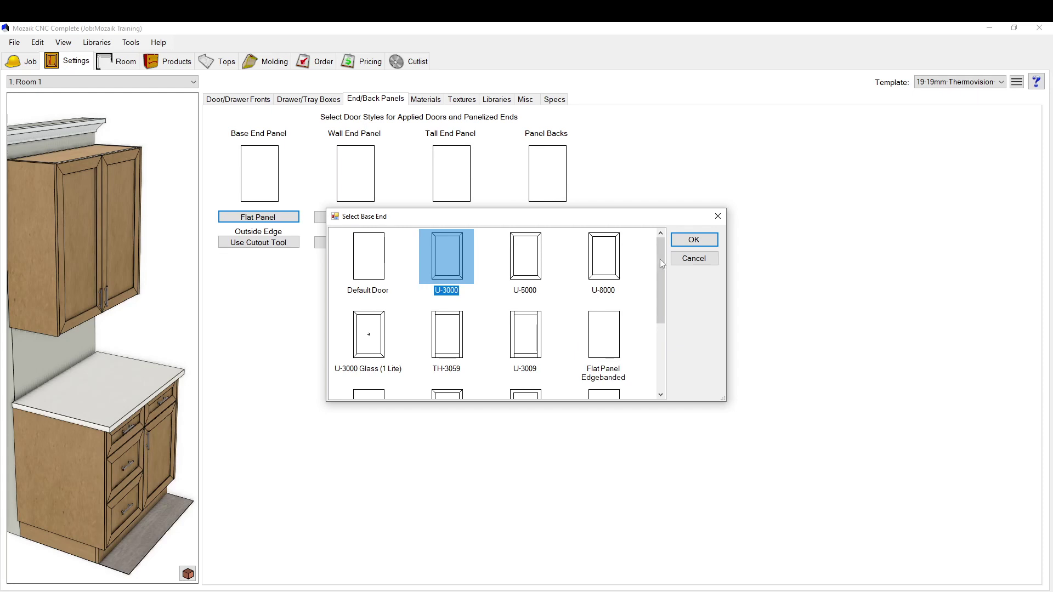
pyautogui.click(700, 241)
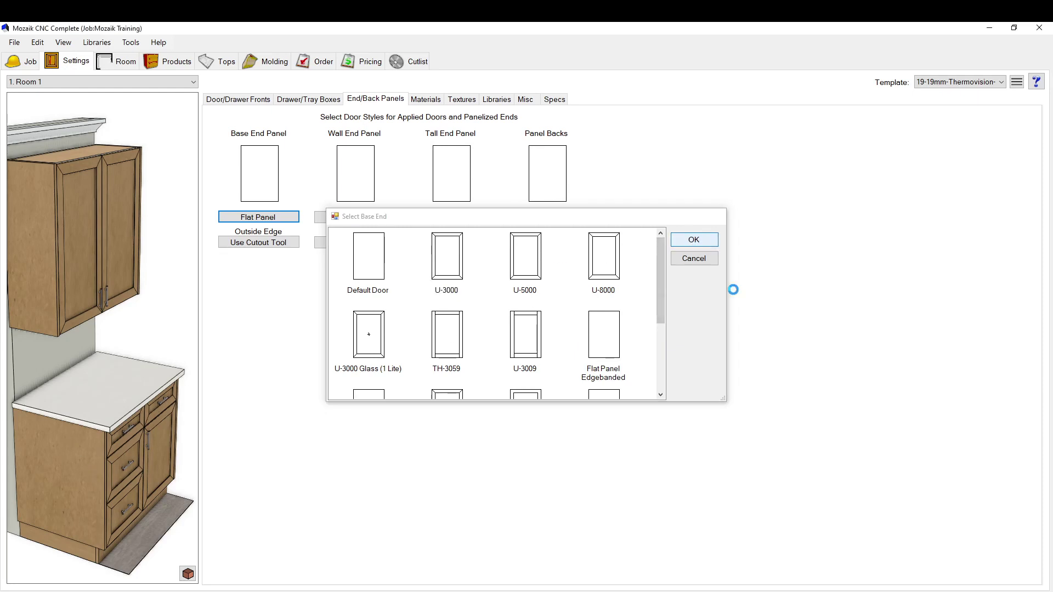
pyautogui.moveTo(169, 436); pyautogui.dragTo(86, 496)
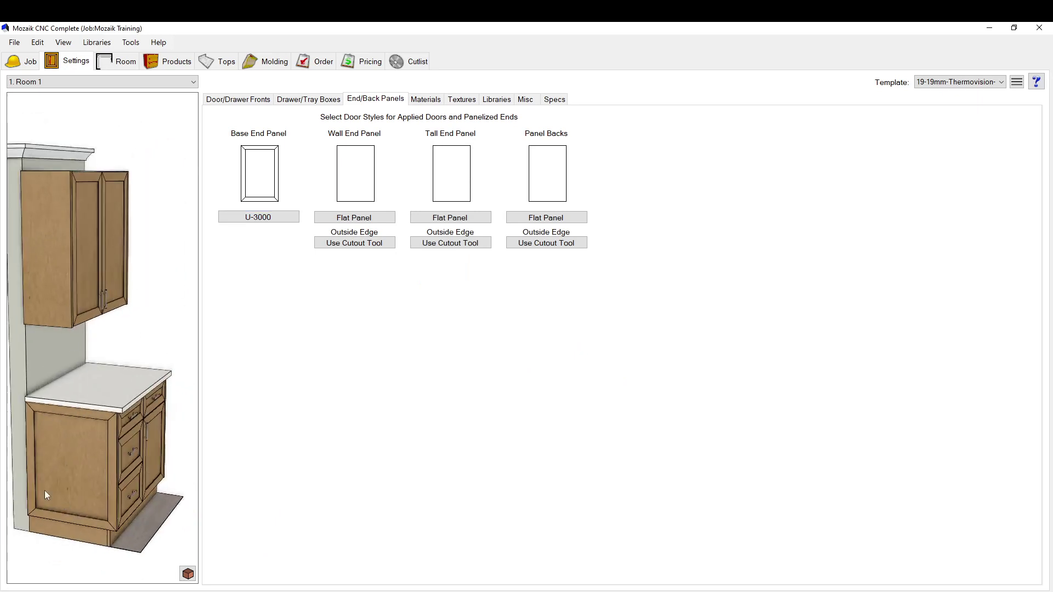
# Change the Base End Panel style to Default Door, apply it, and inspect the cabinet ends
pyautogui.click(269, 219)
pyautogui.click(370, 265)
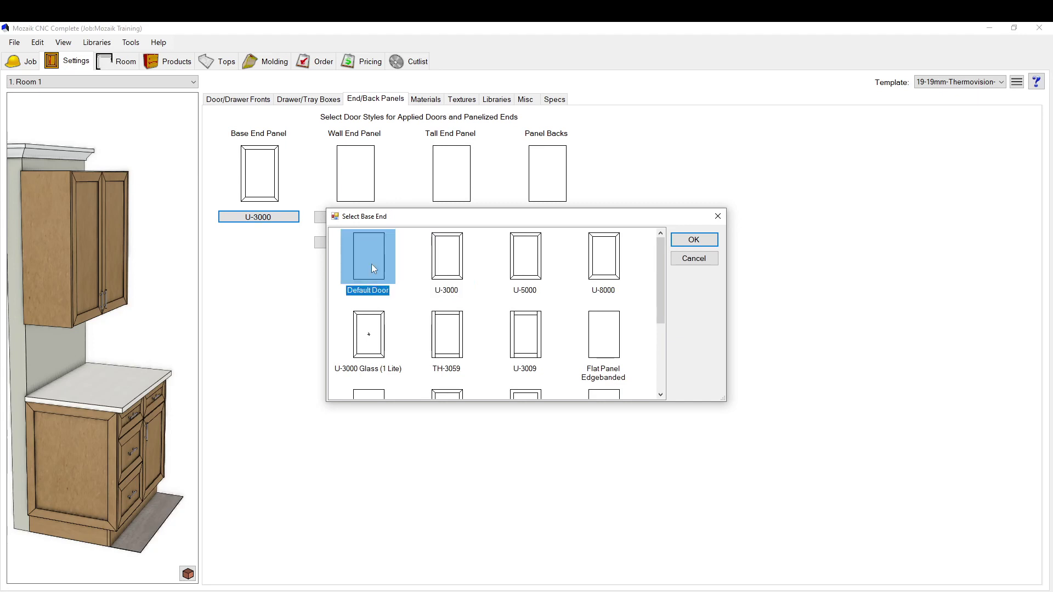
pyautogui.click(693, 240)
pyautogui.click(633, 215)
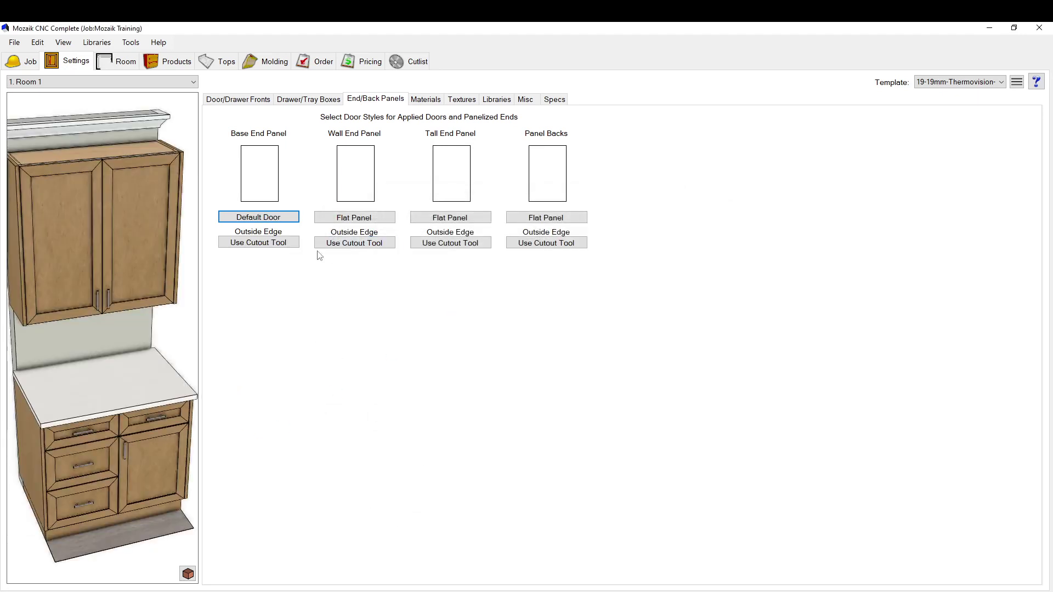
pyautogui.moveTo(41, 475); pyautogui.dragTo(49, 450)
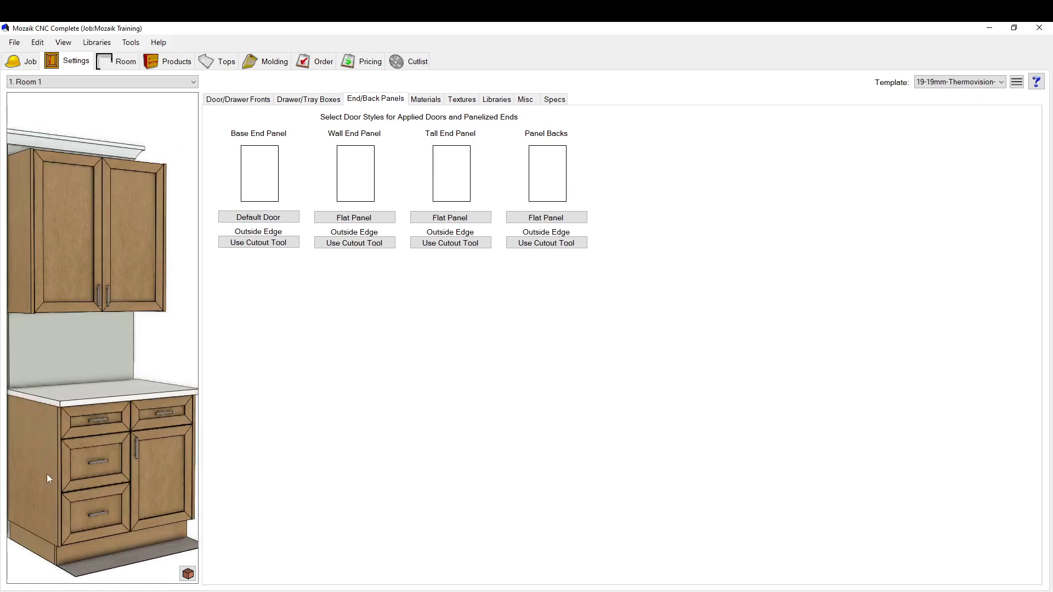
pyautogui.moveTo(47, 479); pyautogui.dragTo(50, 443)
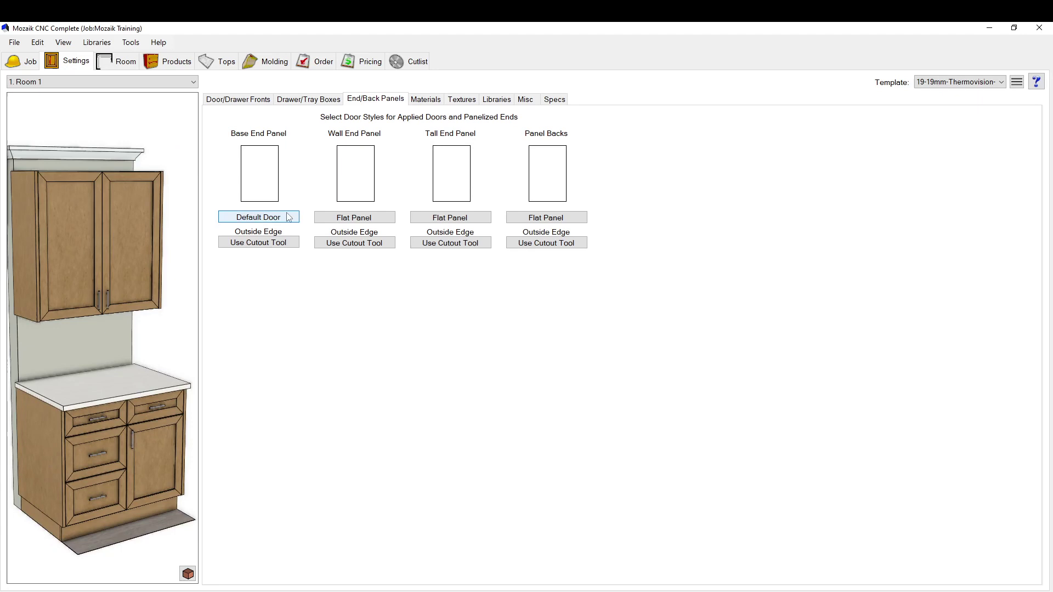
# Return to the floor plan, select cabinet 2DR #1 and zoom in on it
pyautogui.click(175, 64)
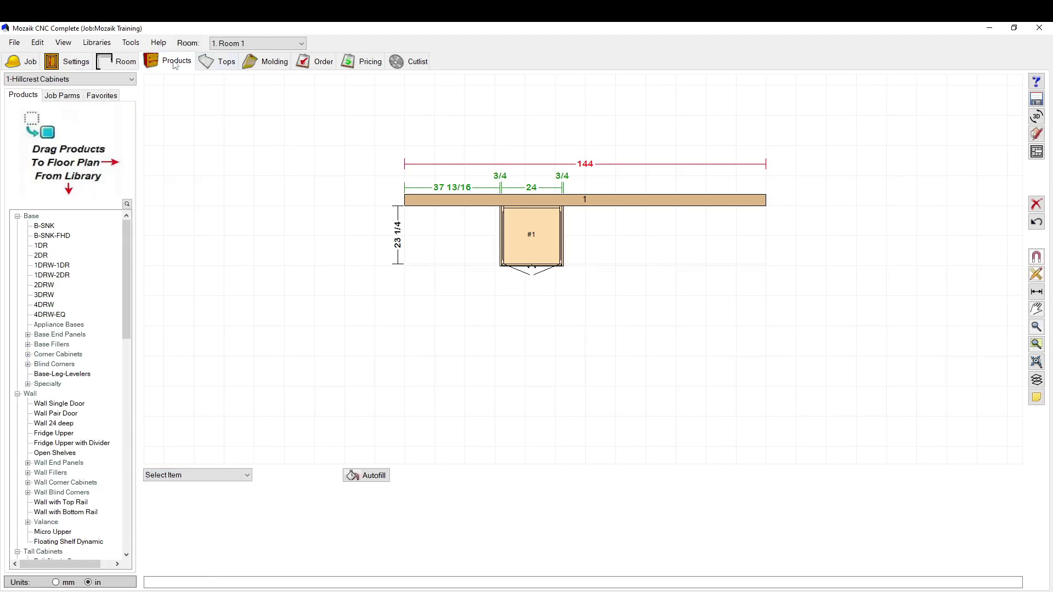
pyautogui.click(530, 235)
pyautogui.scroll(2, 545, 239)
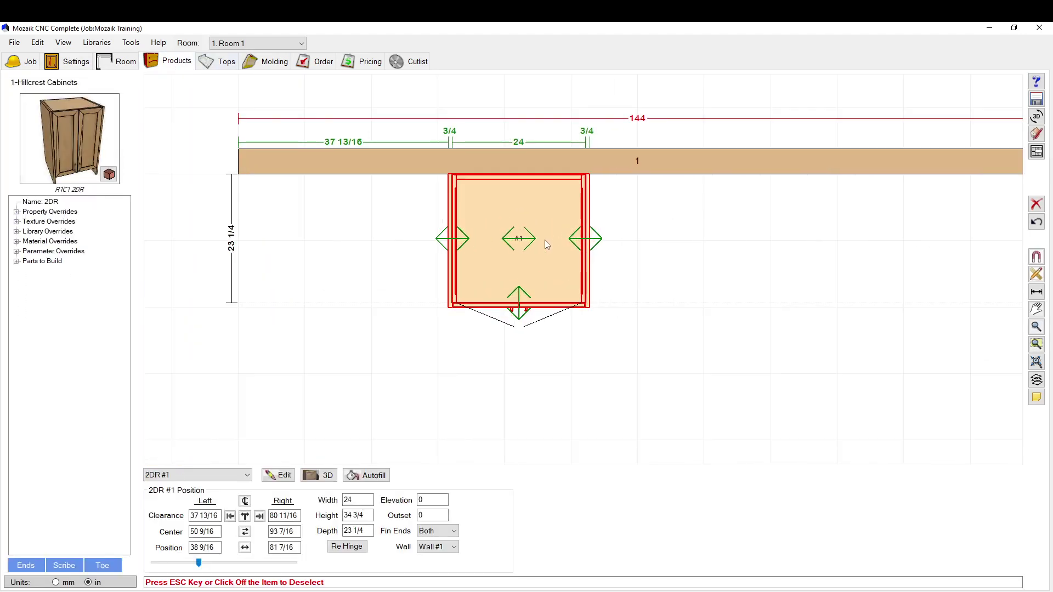
pyautogui.scroll(1, 553, 244)
pyautogui.moveTo(43, 168); pyautogui.dragTo(75, 184)
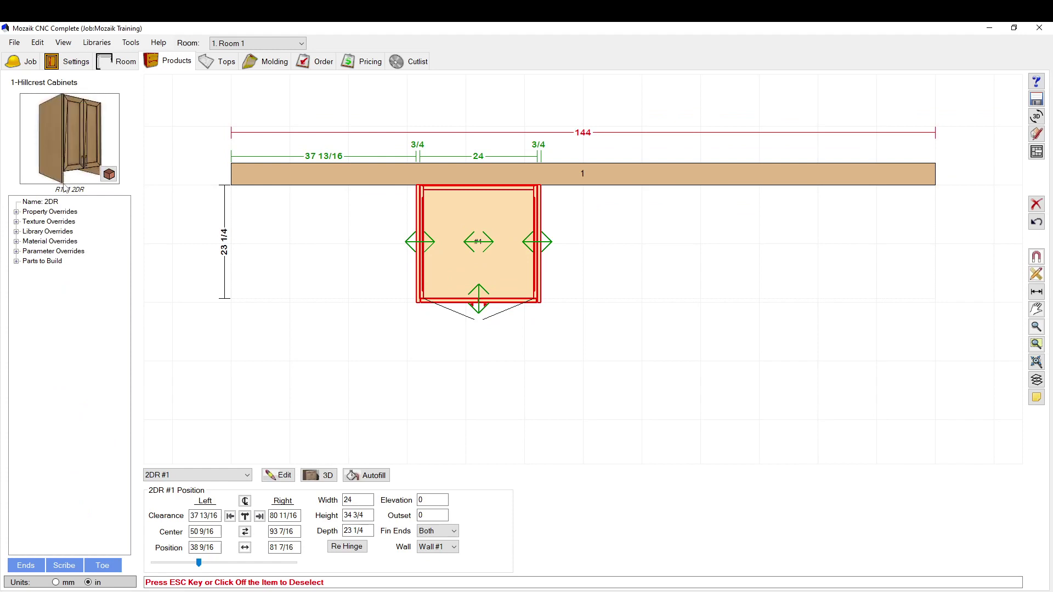
# Open cabinet R1C1's Product Editor on the Shape tab and select its left end side
pyautogui.doubleClick(453, 259)
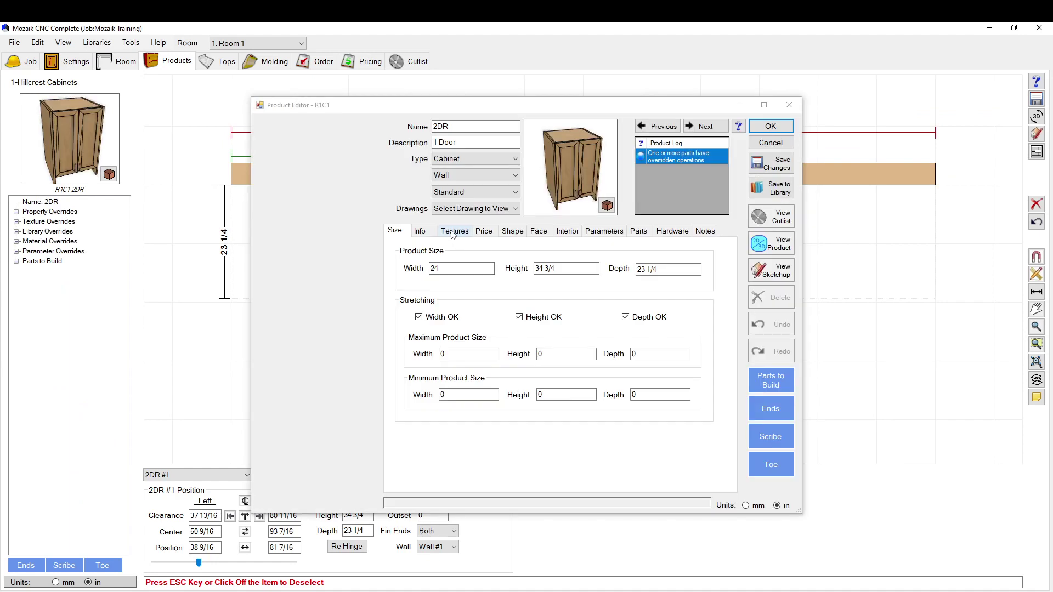
pyautogui.click(513, 233)
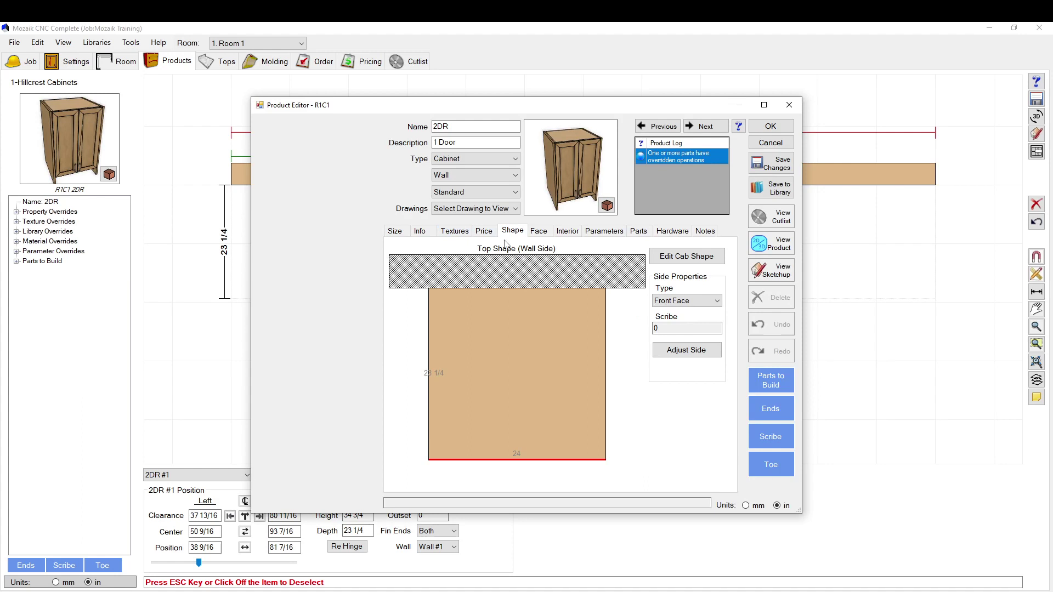
pyautogui.click(430, 359)
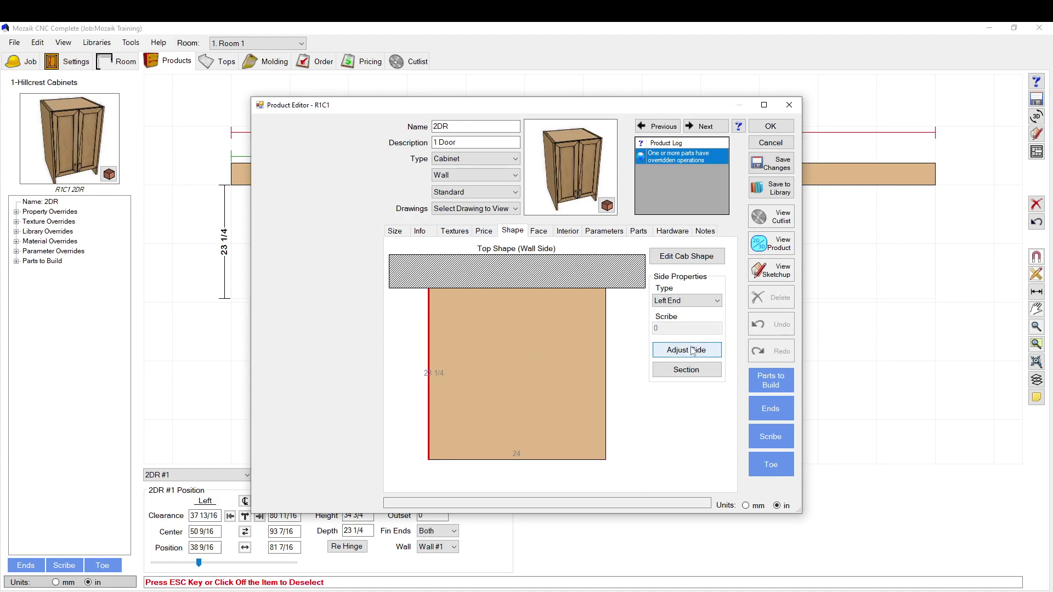
pyautogui.moveTo(570, 170); pyautogui.dragTo(567, 148)
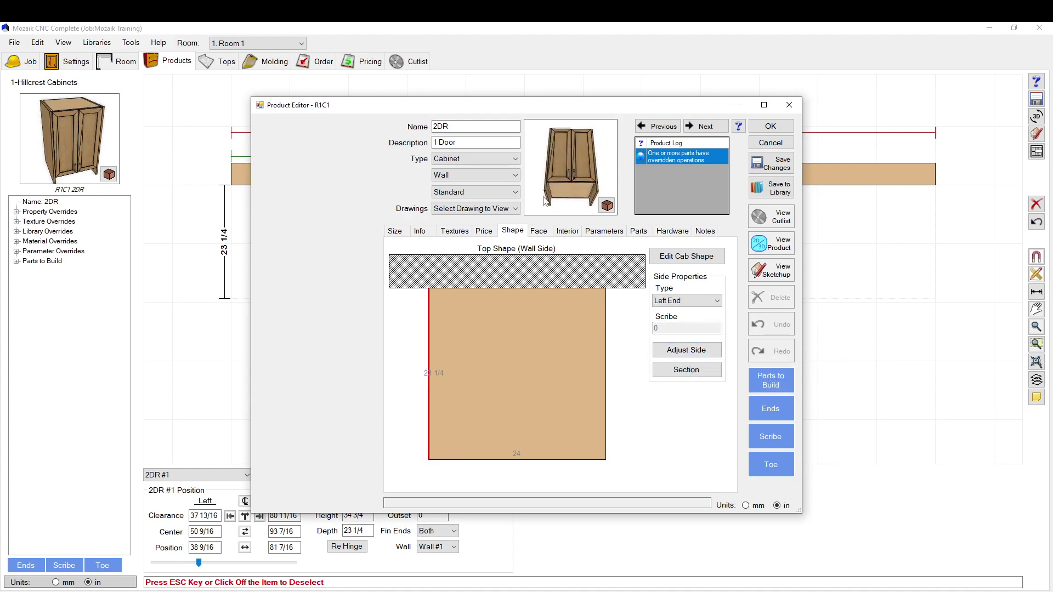
pyautogui.scroll(3, 558, 196)
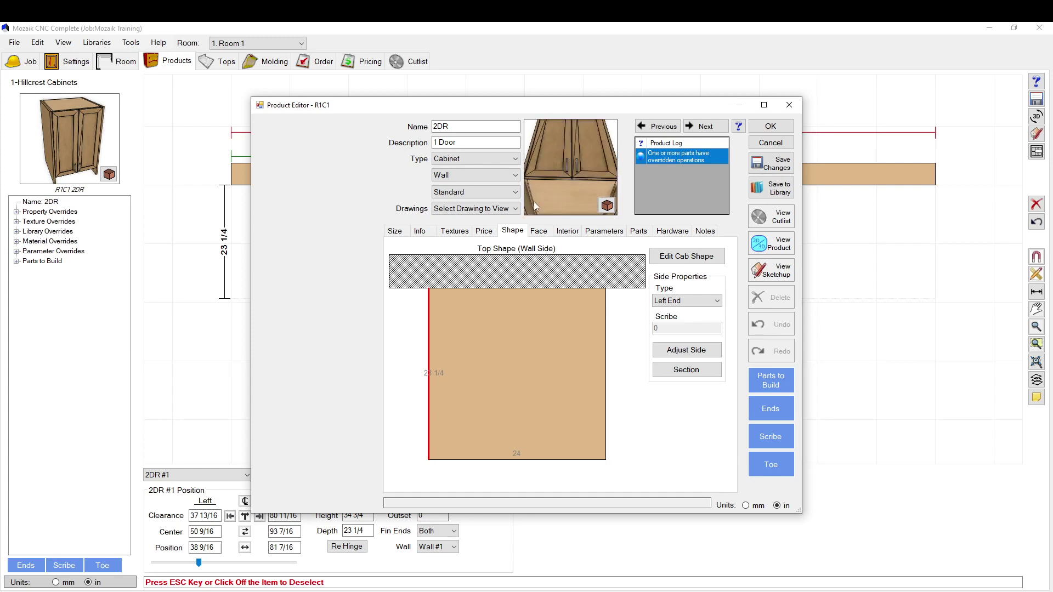
pyautogui.moveTo(534, 202); pyautogui.dragTo(528, 195)
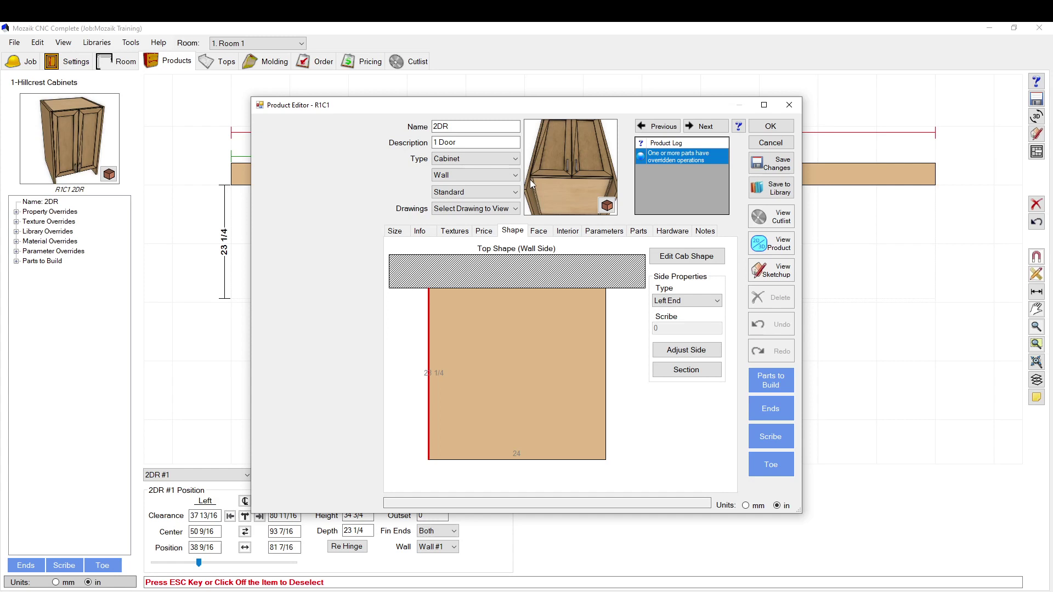
pyautogui.moveTo(538, 199); pyautogui.dragTo(538, 165)
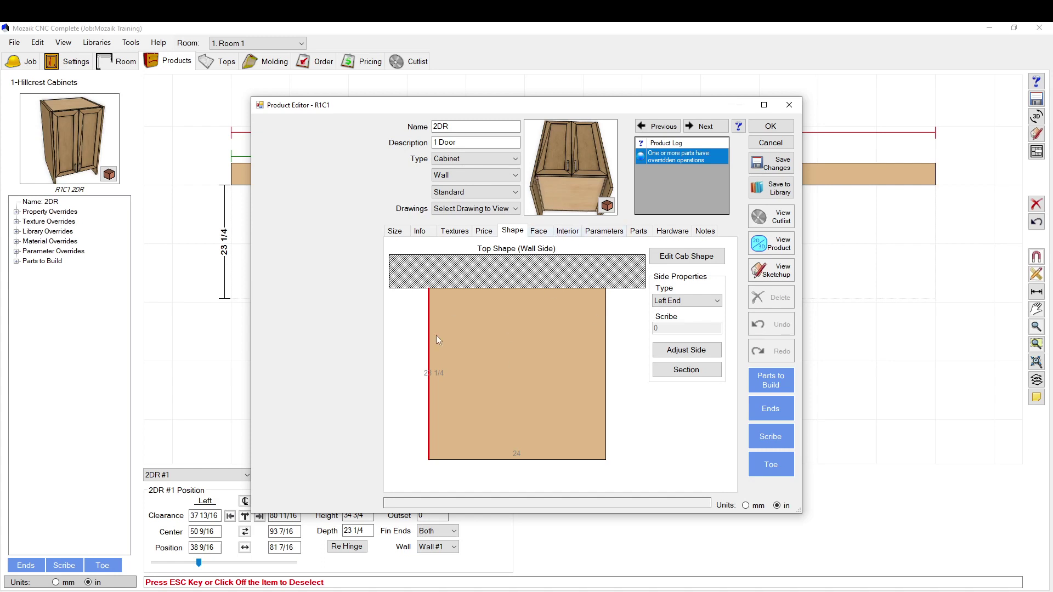
pyautogui.click(604, 361)
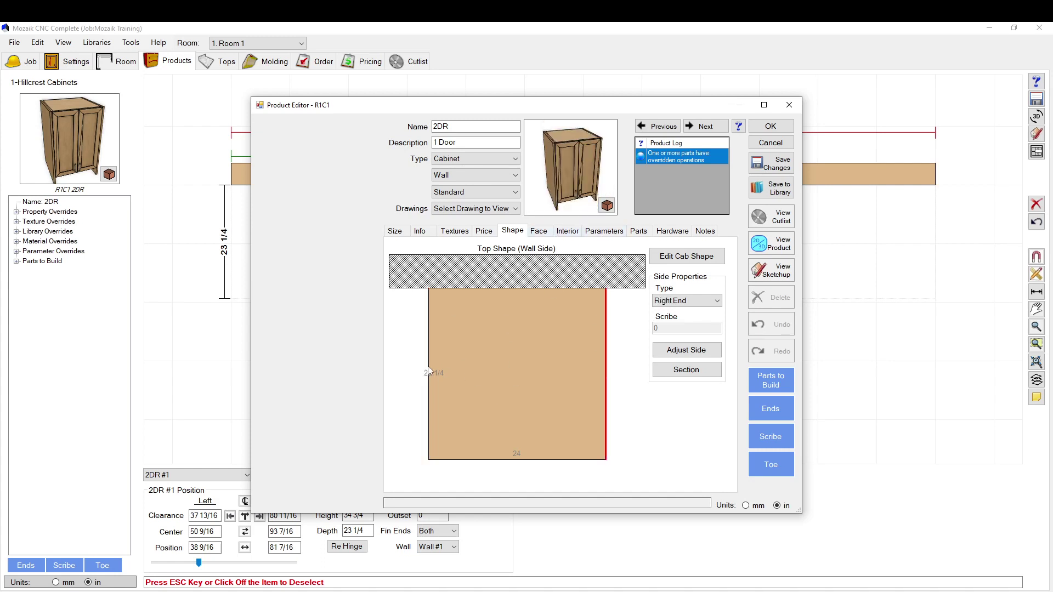
pyautogui.click(429, 368)
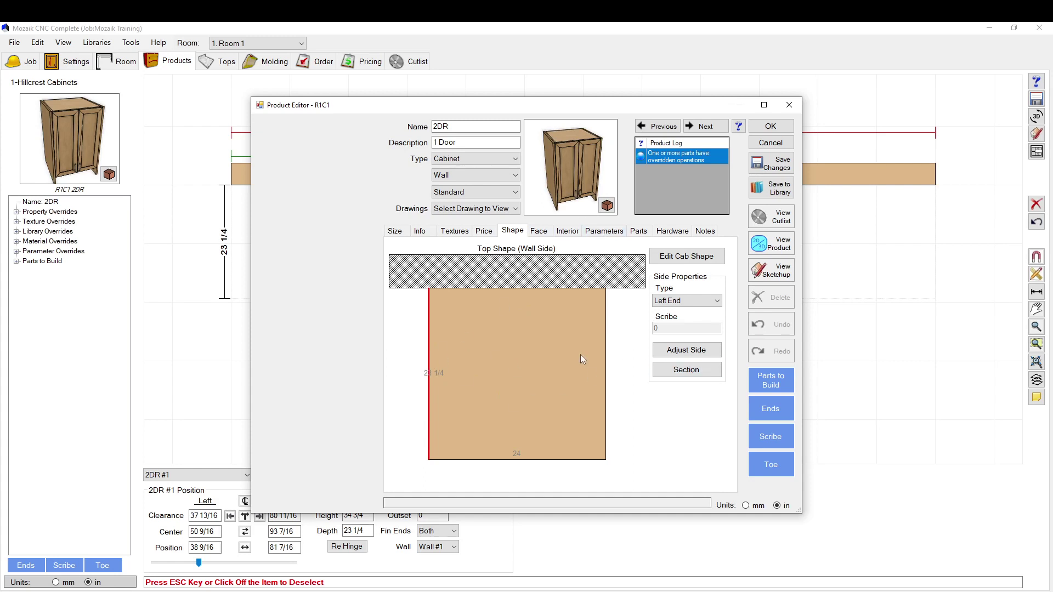
pyautogui.moveTo(553, 191); pyautogui.dragTo(550, 167)
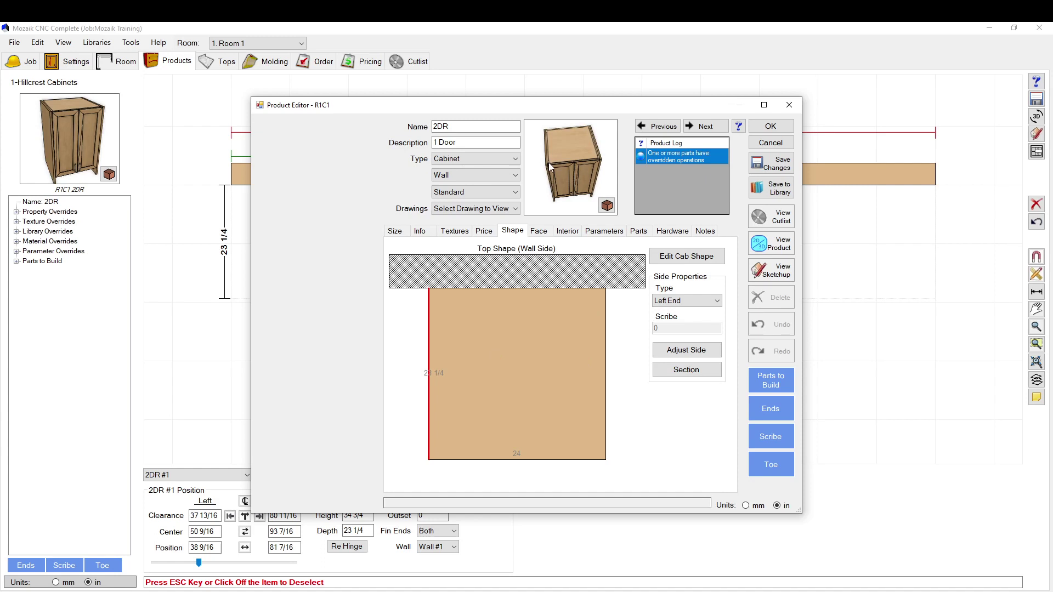
# Open the left end's Case Adjustments and keep the type at Applied Door (+/-) after trying End Part
pyautogui.click(686, 351)
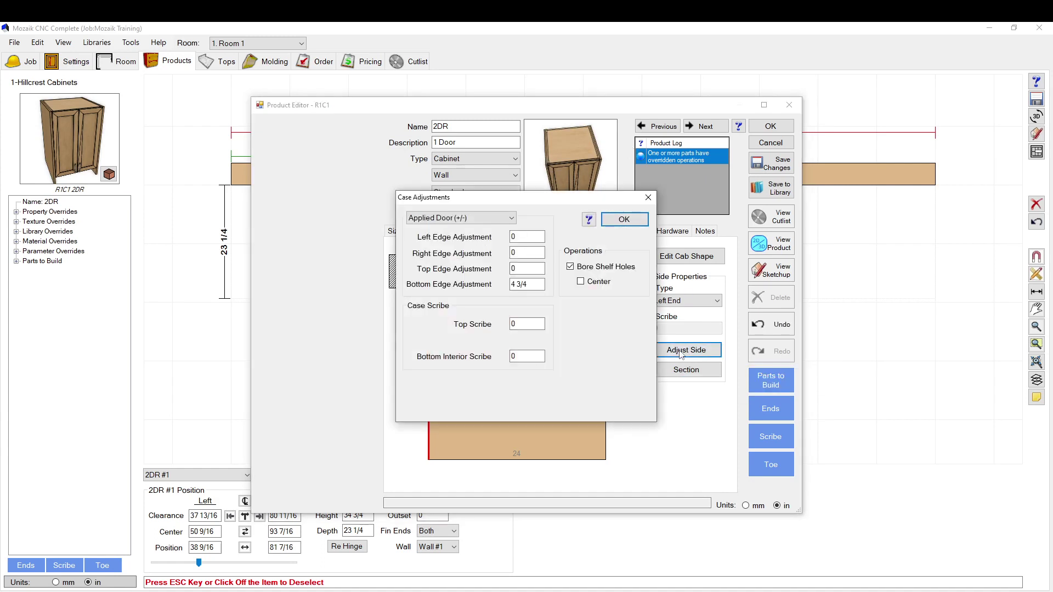
pyautogui.moveTo(545, 199); pyautogui.dragTo(737, 235)
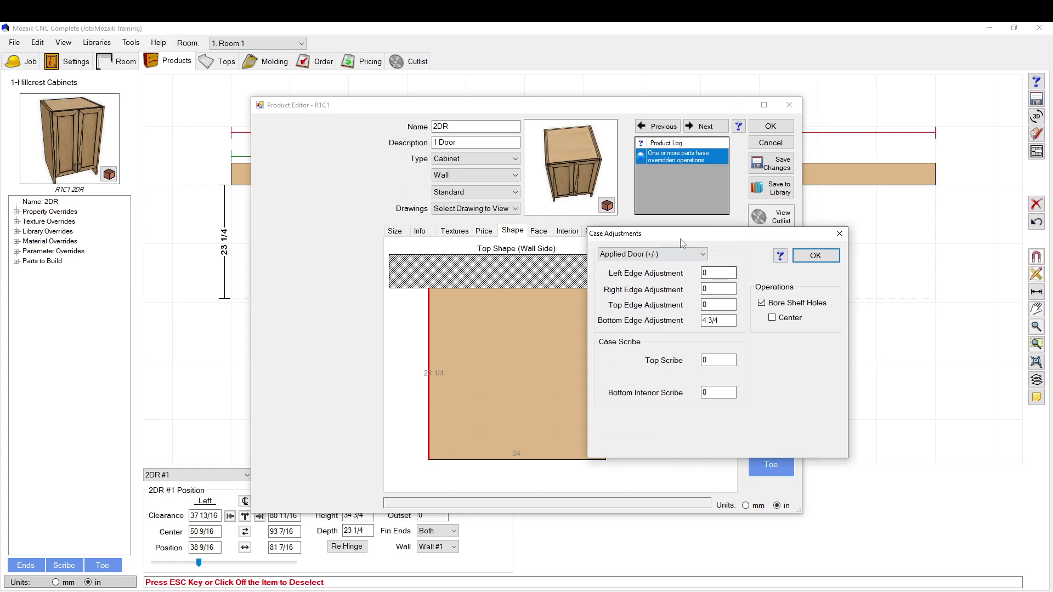
pyautogui.click(650, 256)
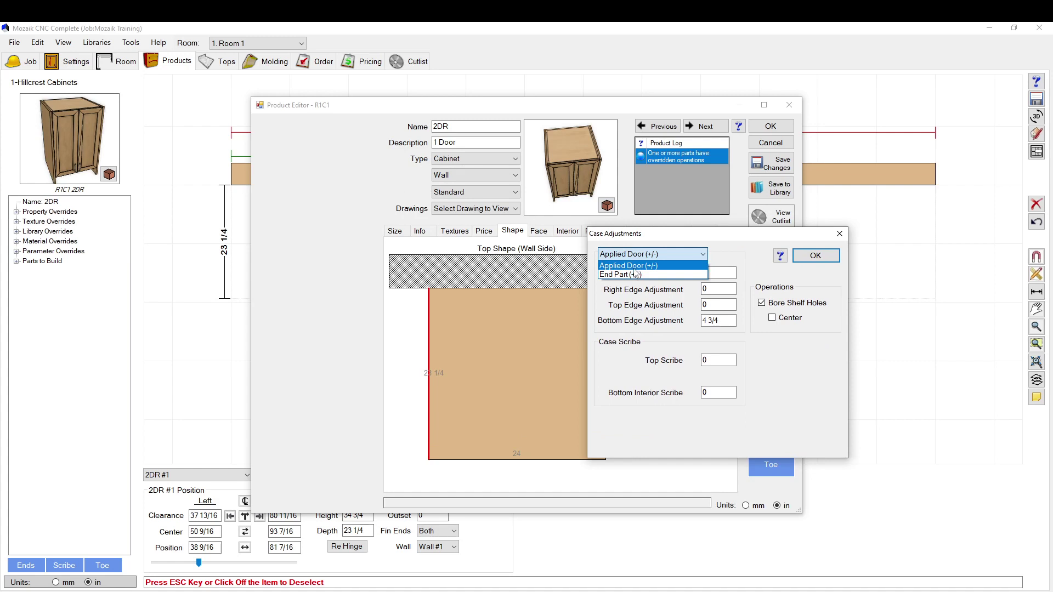
pyautogui.click(634, 274)
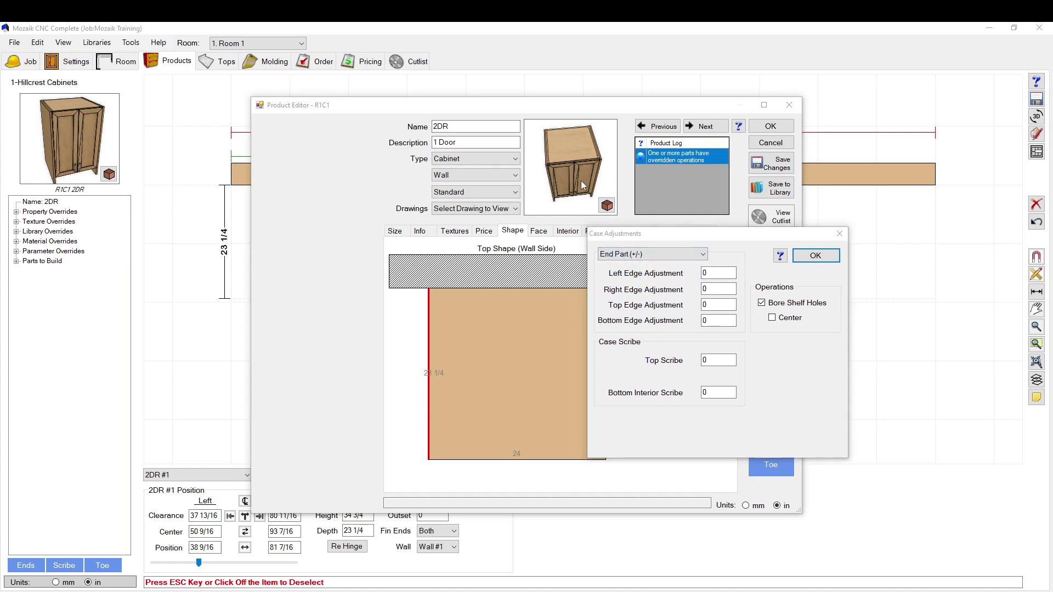
pyautogui.click(631, 255)
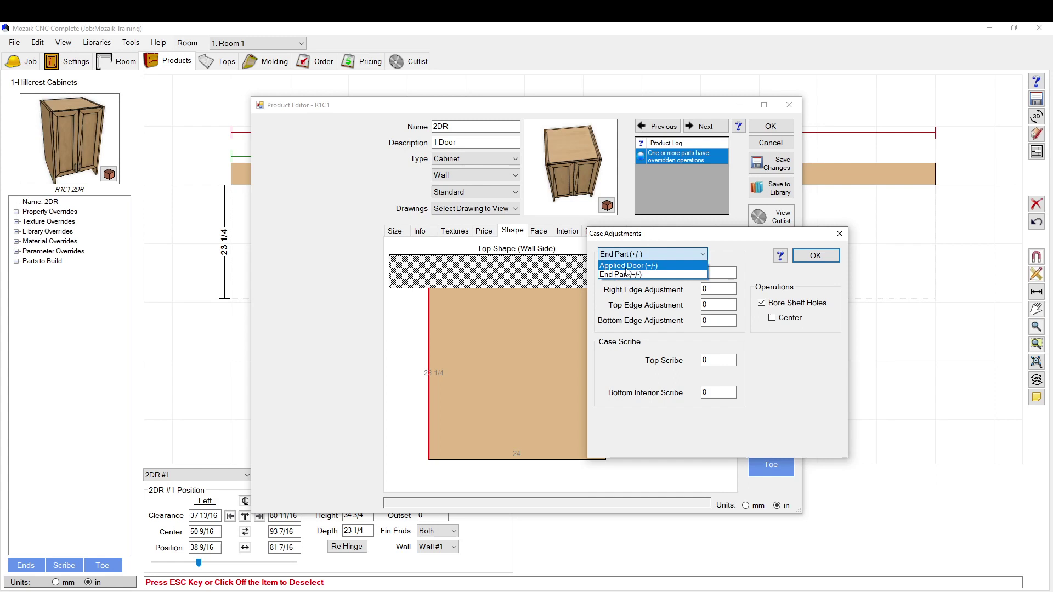
pyautogui.click(628, 265)
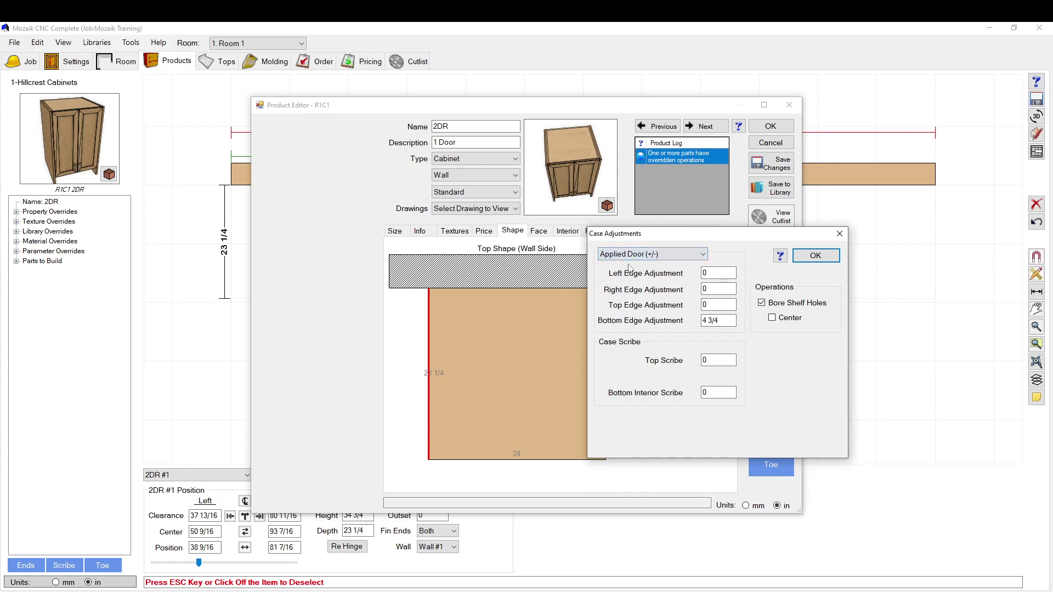
# Enter .5 as the left edge adjustment, leaving the bottom edge at 4 3/4, and close
pyautogui.click(726, 321)
pyautogui.moveTo(724, 323); pyautogui.dragTo(707, 326)
pyautogui.click(713, 306)
pyautogui.doubleClick(713, 306)
pyautogui.click(713, 273)
pyautogui.doubleClick(713, 273)
pyautogui.write('.5')
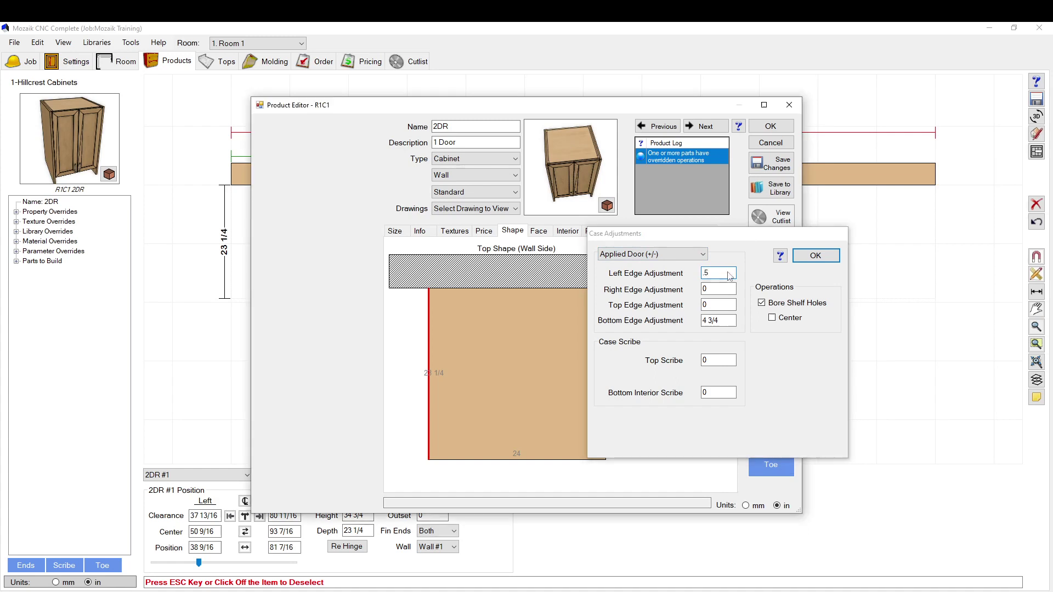
pyautogui.press('Return')
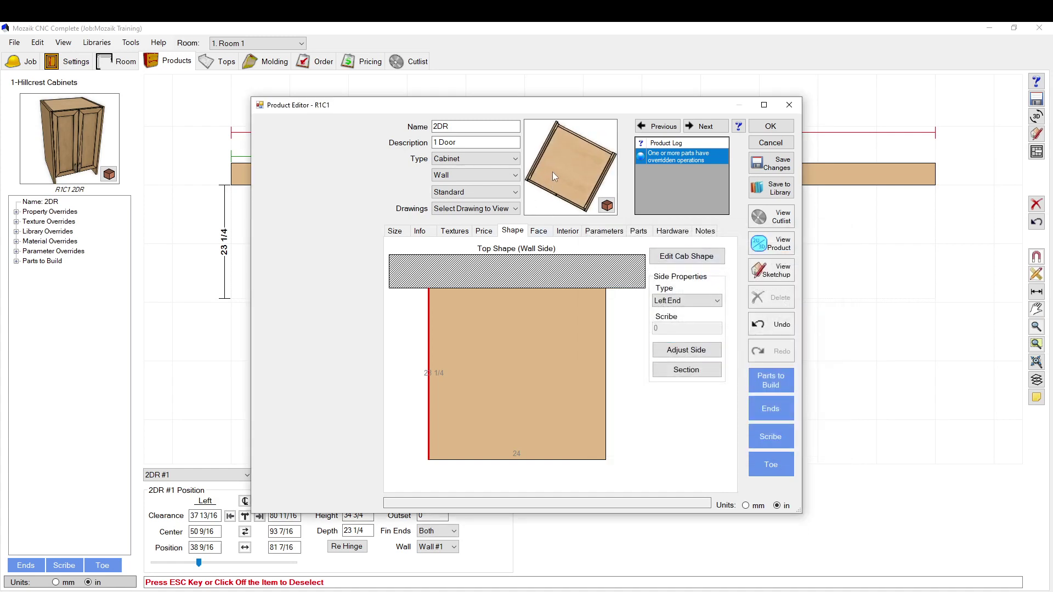
pyautogui.scroll(3, 551, 127)
pyautogui.moveTo(570, 156); pyautogui.dragTo(561, 208)
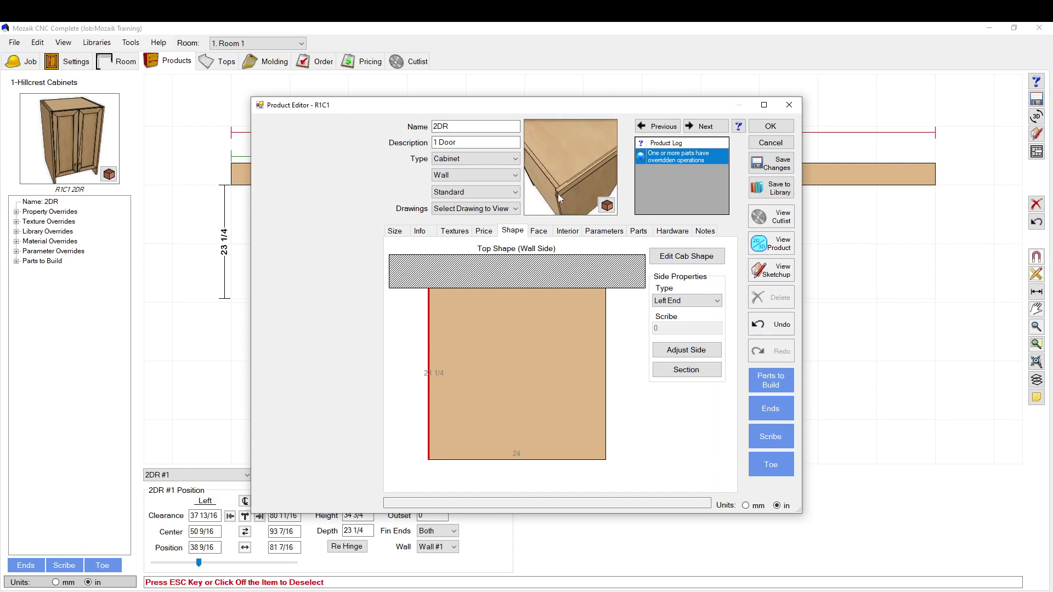
pyautogui.scroll(-5, 560, 195)
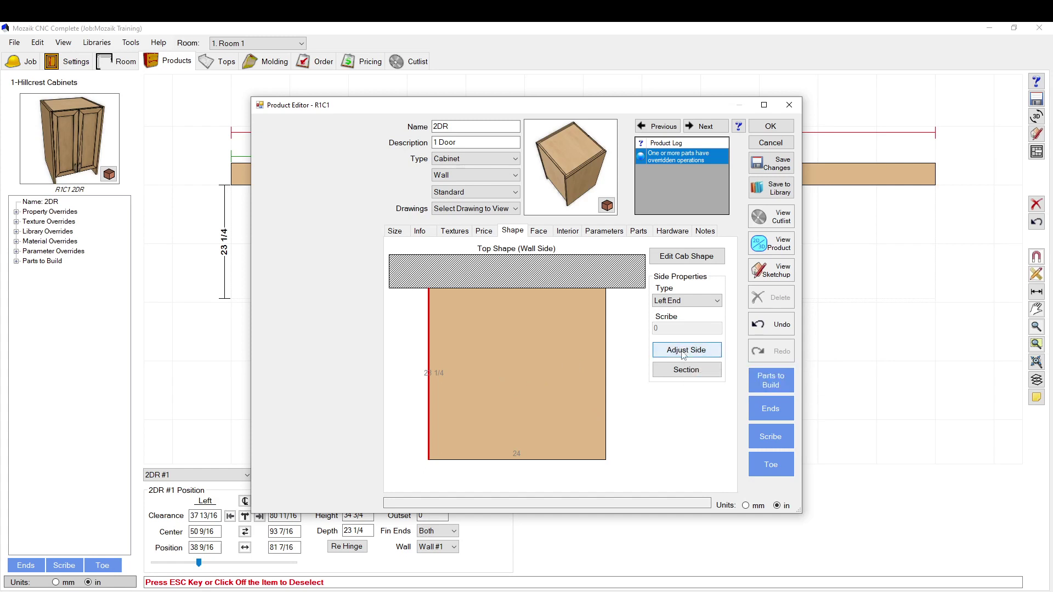
pyautogui.click(598, 354)
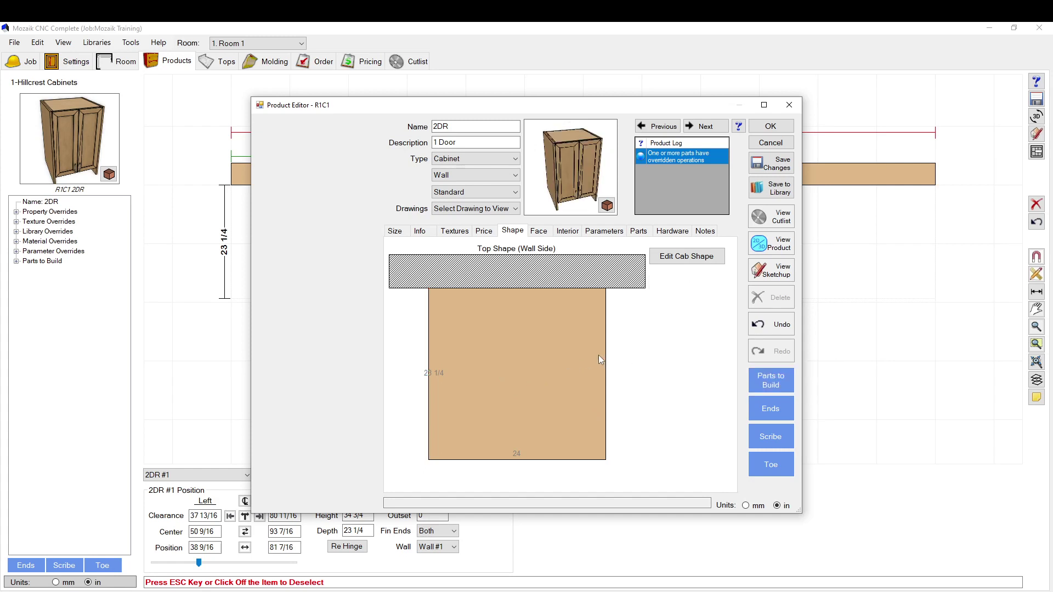
pyautogui.click(429, 367)
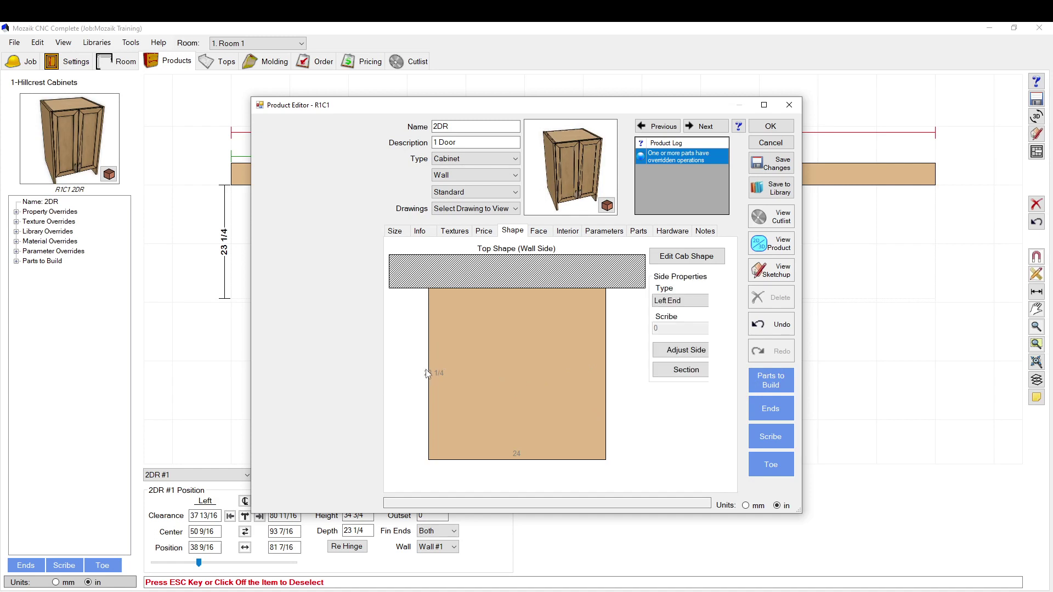
# Change the DoorOnFE parameter override to No Doors and check the 3D preview
pyautogui.click(613, 234)
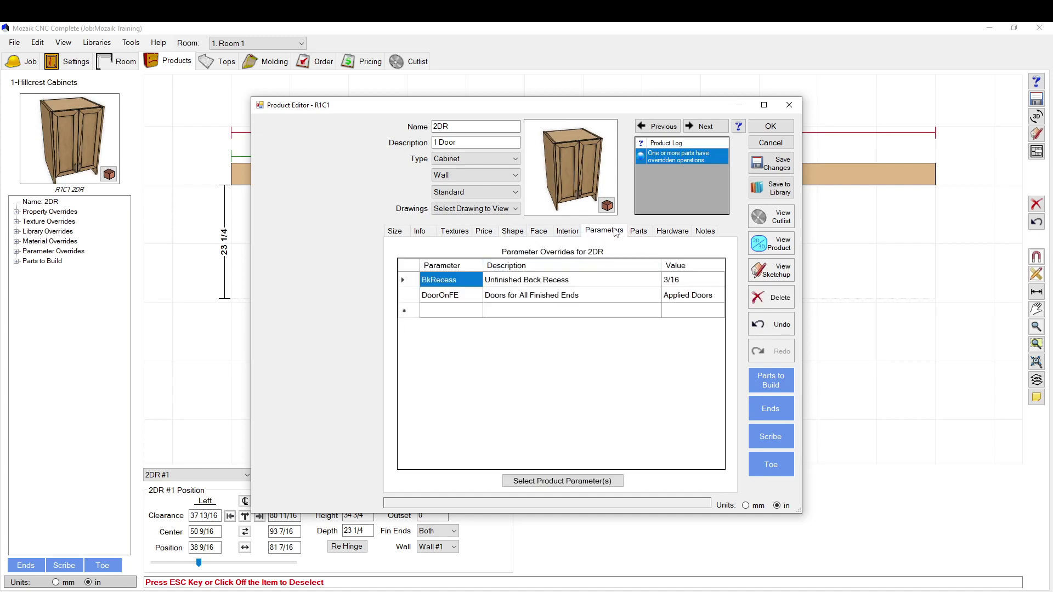
pyautogui.click(688, 298)
pyautogui.click(713, 323)
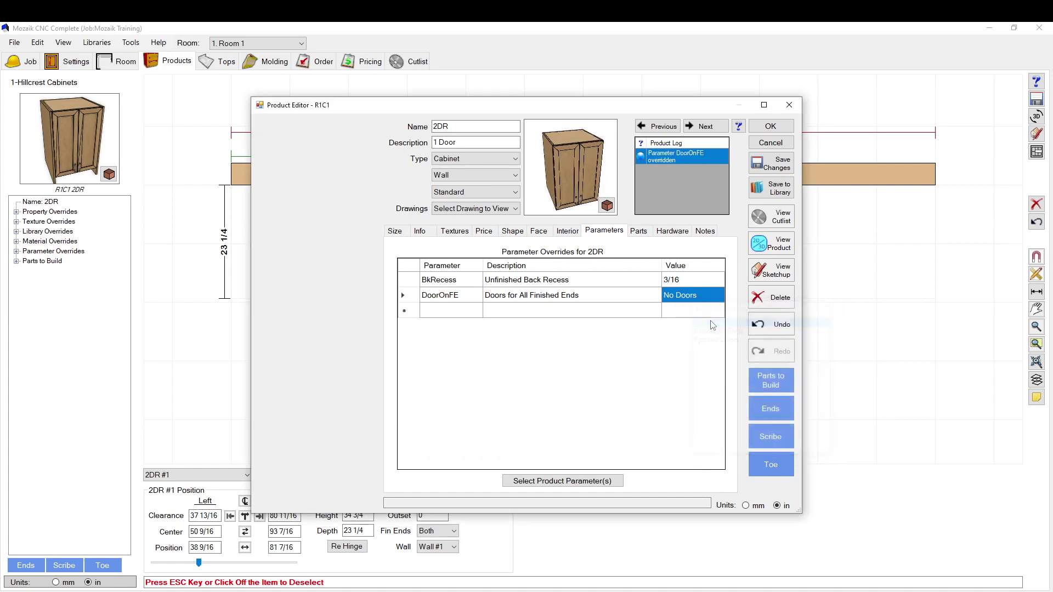
pyautogui.moveTo(581, 181)
pyautogui.mouseDown()
pyautogui.moveTo(557, 174)
pyautogui.moveTo(568, 183)
pyautogui.mouseUp()
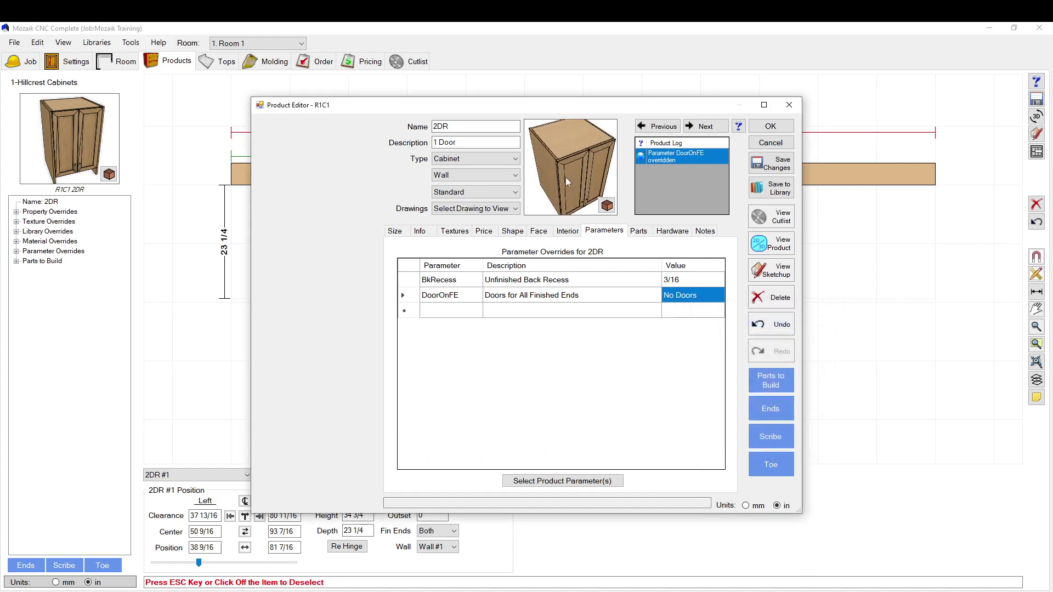
pyautogui.scroll(3, 535, 160)
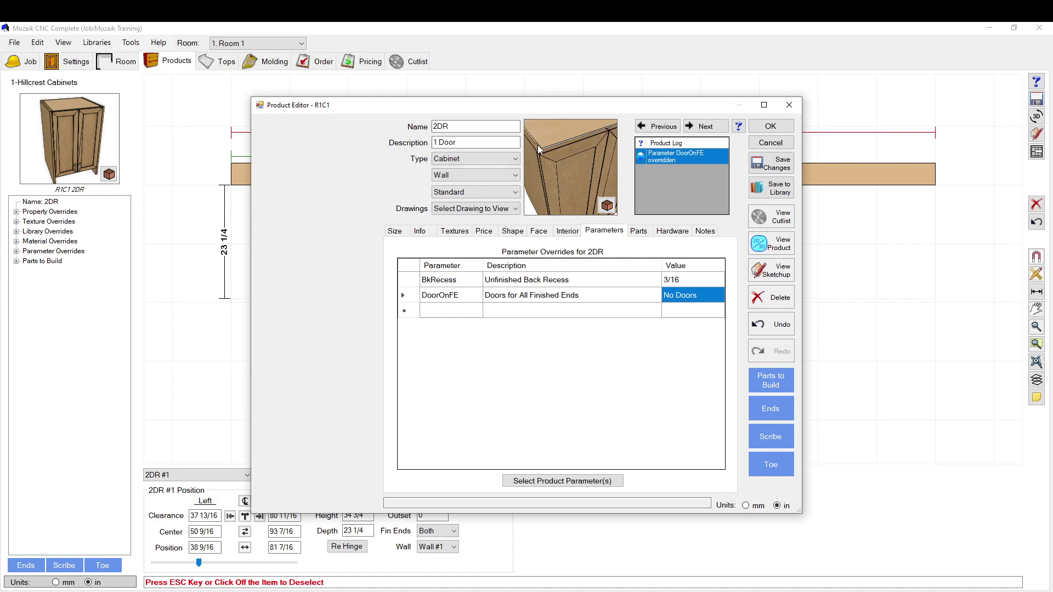
# Accept the No Doors change and close the Product Editor to view the cabinet on the plan
pyautogui.click(771, 126)
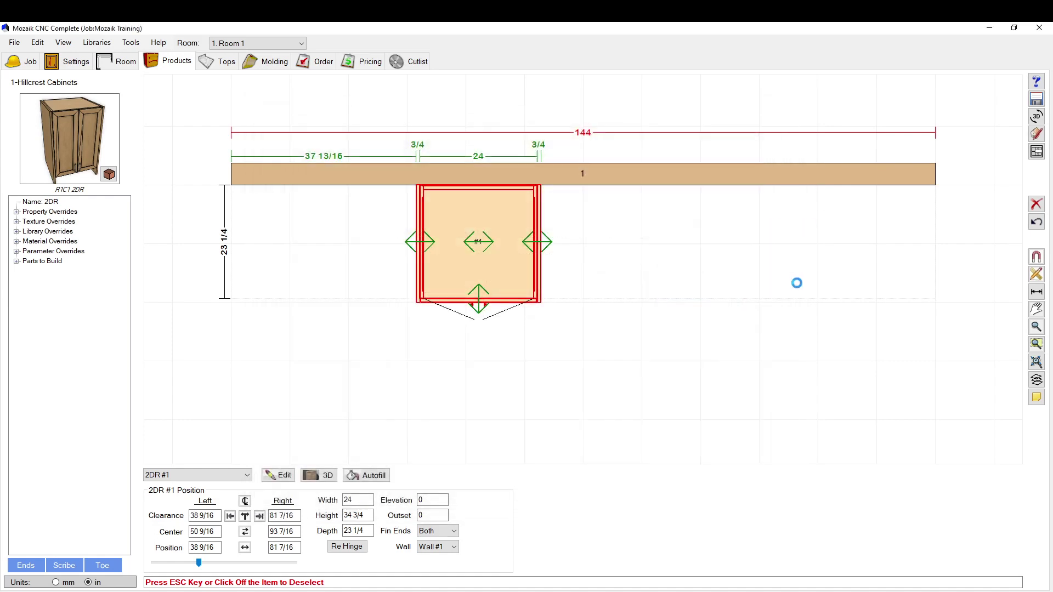
pyautogui.scroll(2, 403, 290)
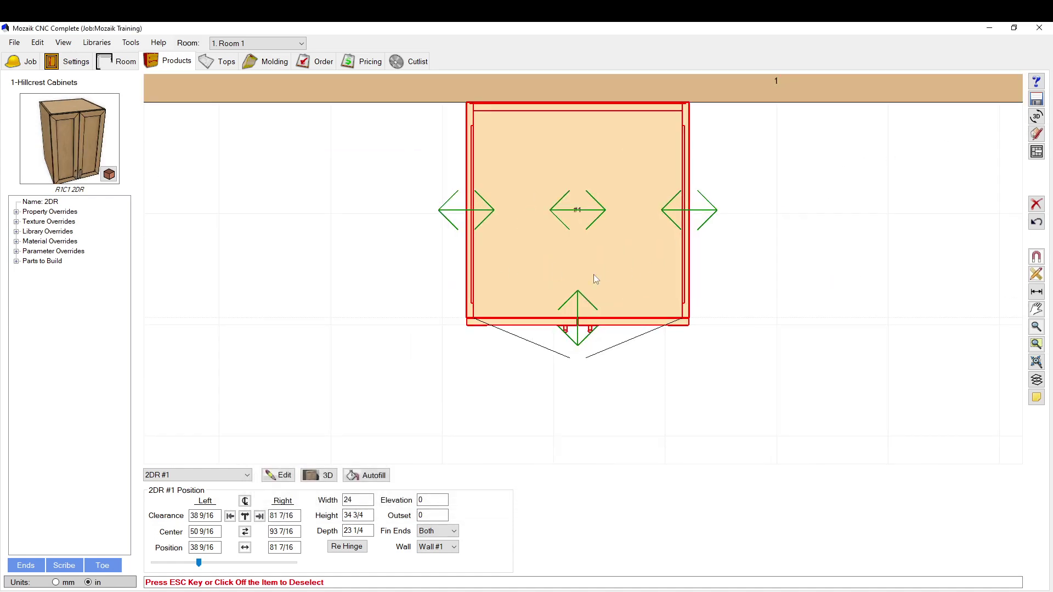
pyautogui.moveTo(51, 124); pyautogui.dragTo(85, 136)
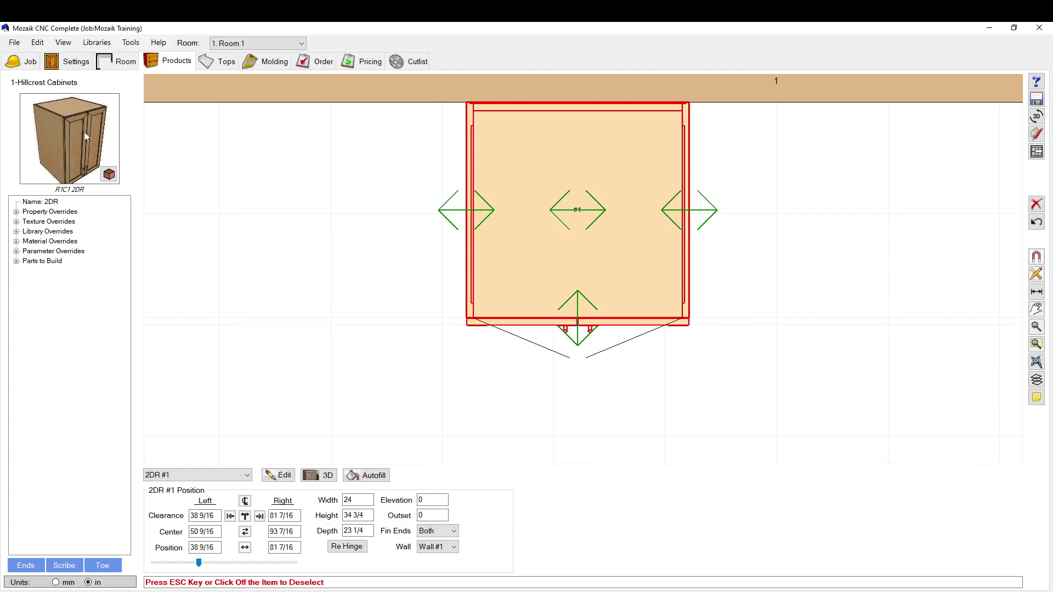
pyautogui.scroll(-2, 568, 252)
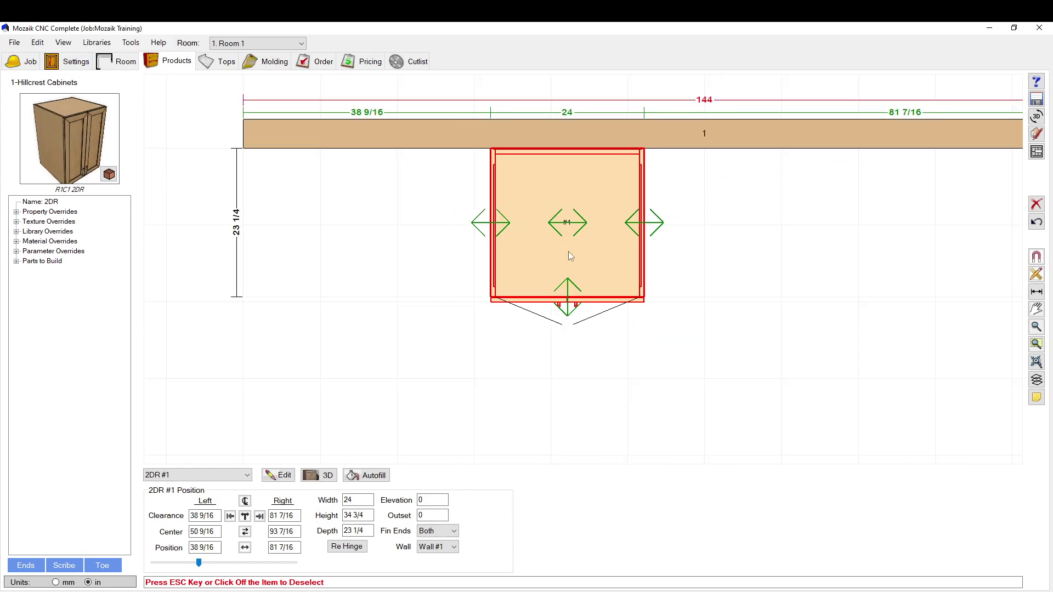
pyautogui.scroll(2, 486, 262)
# Reopen the cabinet's Product Editor and set DoorOnFE back to Applied Doors
pyautogui.doubleClick(509, 274)
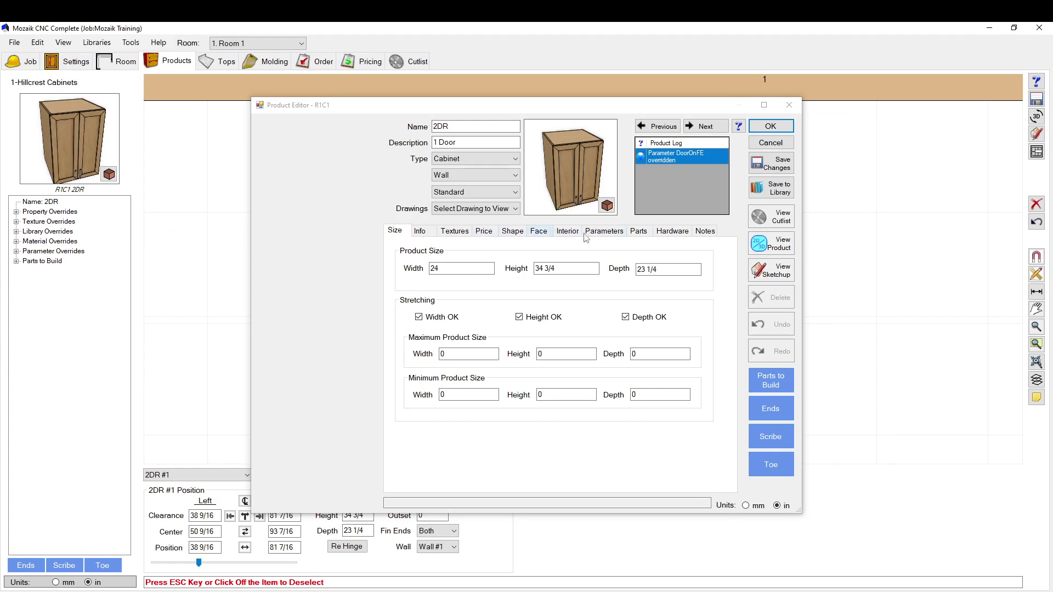
pyautogui.click(603, 231)
pyautogui.click(684, 295)
pyautogui.click(685, 295)
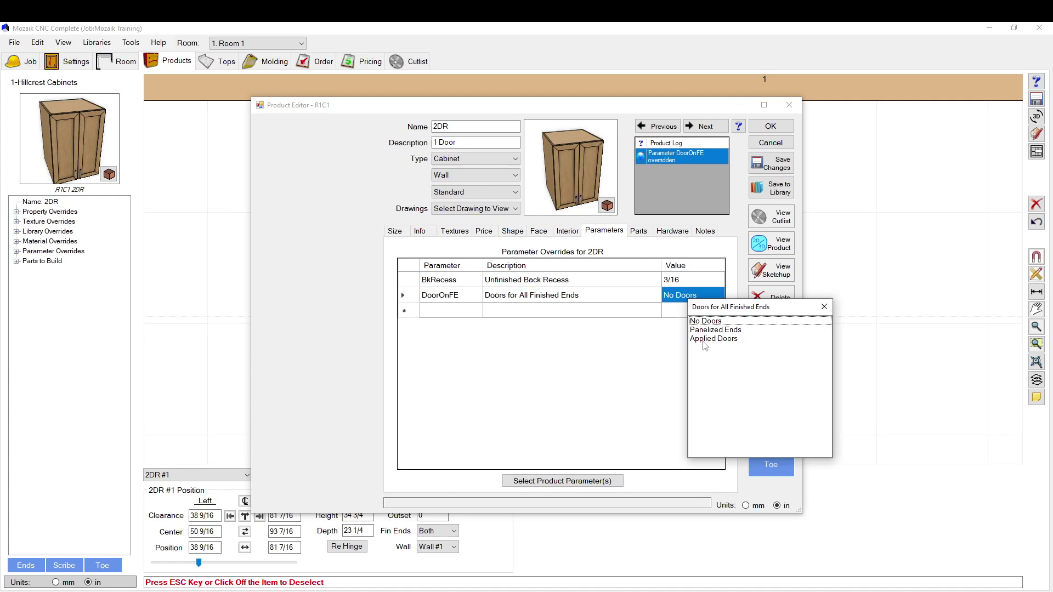
pyautogui.click(706, 339)
pyautogui.moveTo(574, 184); pyautogui.dragTo(552, 205)
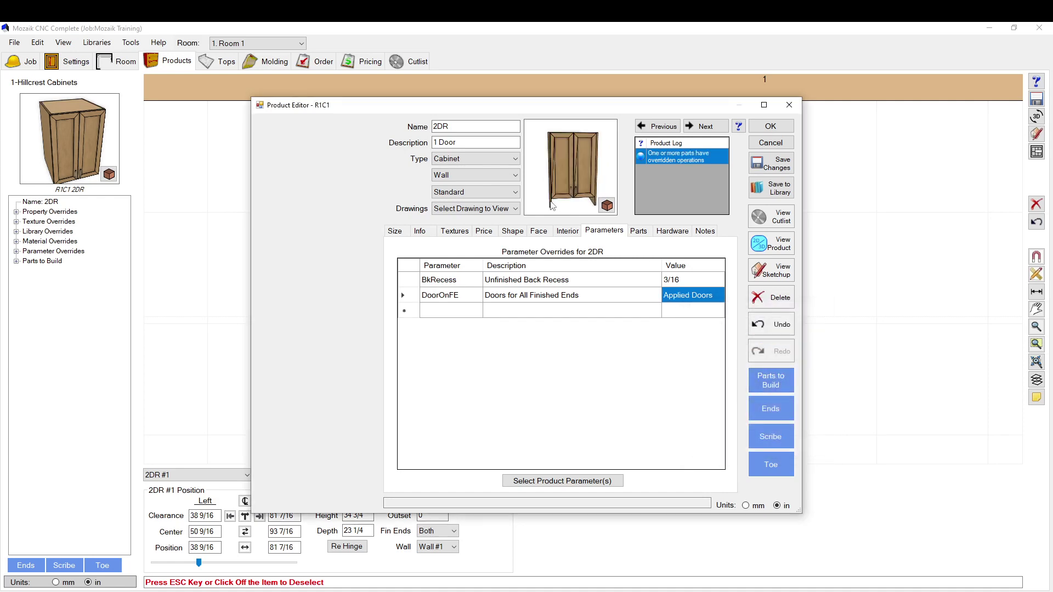
# On the Shape tab, reopen the left end's case adjustments and confirm them unchanged
pyautogui.click(506, 232)
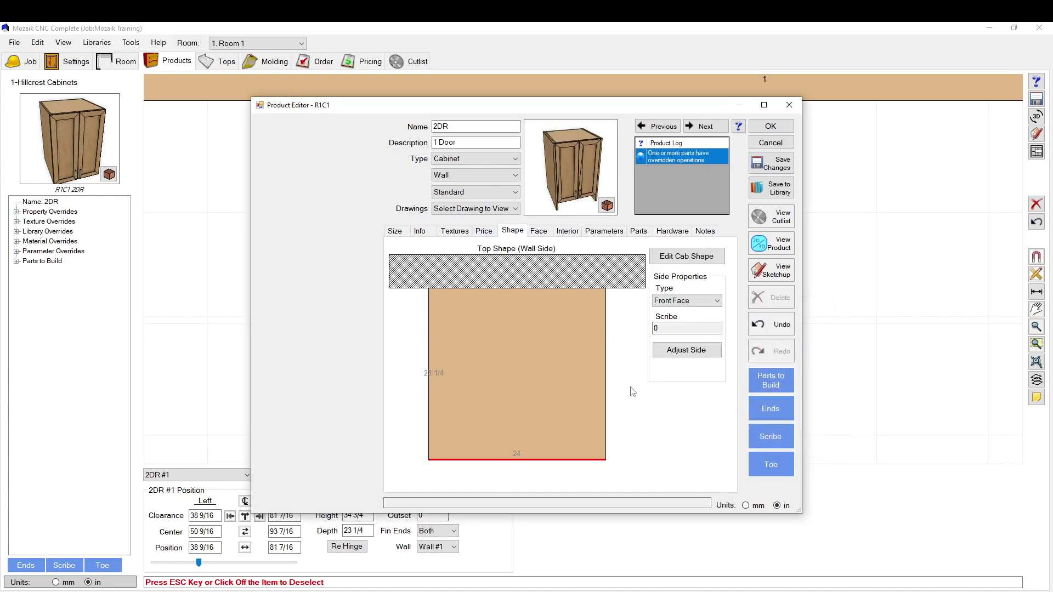
pyautogui.click(670, 355)
pyautogui.click(428, 378)
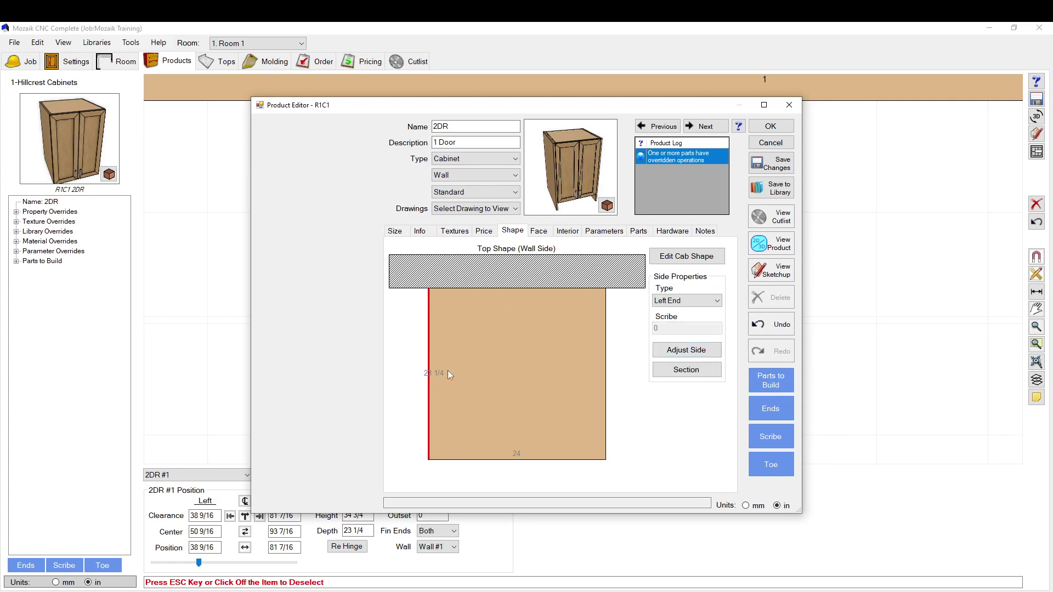
pyautogui.click(686, 350)
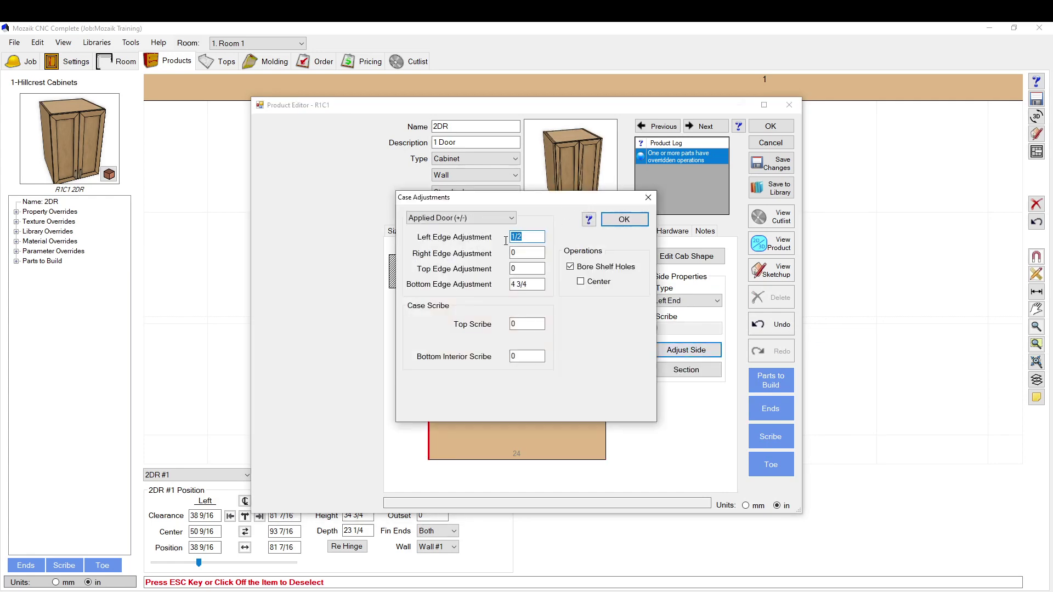
pyautogui.click(624, 219)
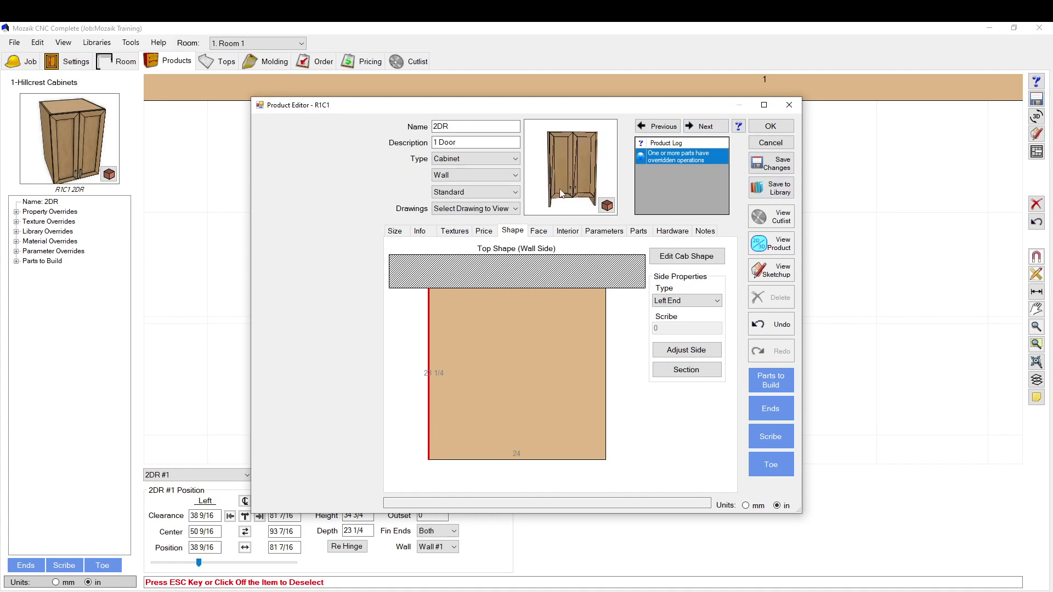
pyautogui.moveTo(557, 198); pyautogui.dragTo(545, 197)
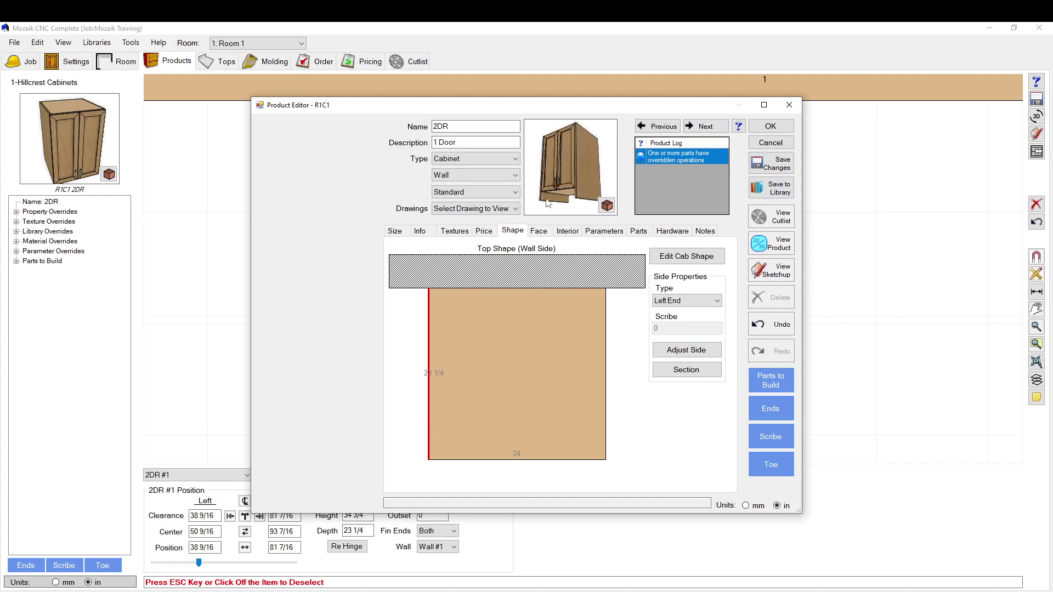
pyautogui.click(686, 349)
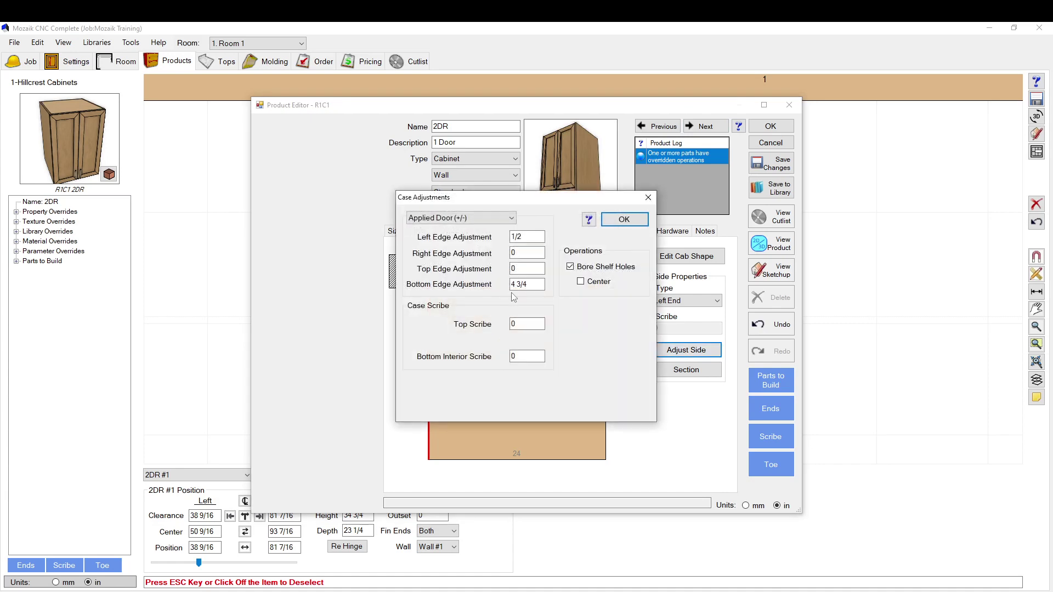
pyautogui.doubleClick(534, 284)
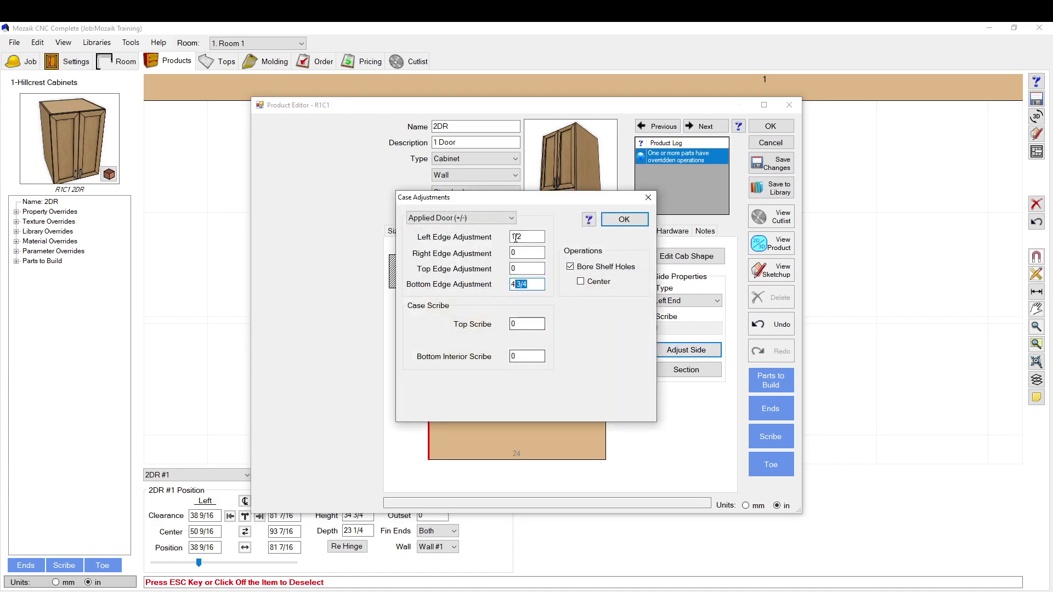
pyautogui.click(634, 215)
# Review the parameter overrides, then close the editor and save the changes
pyautogui.click(613, 230)
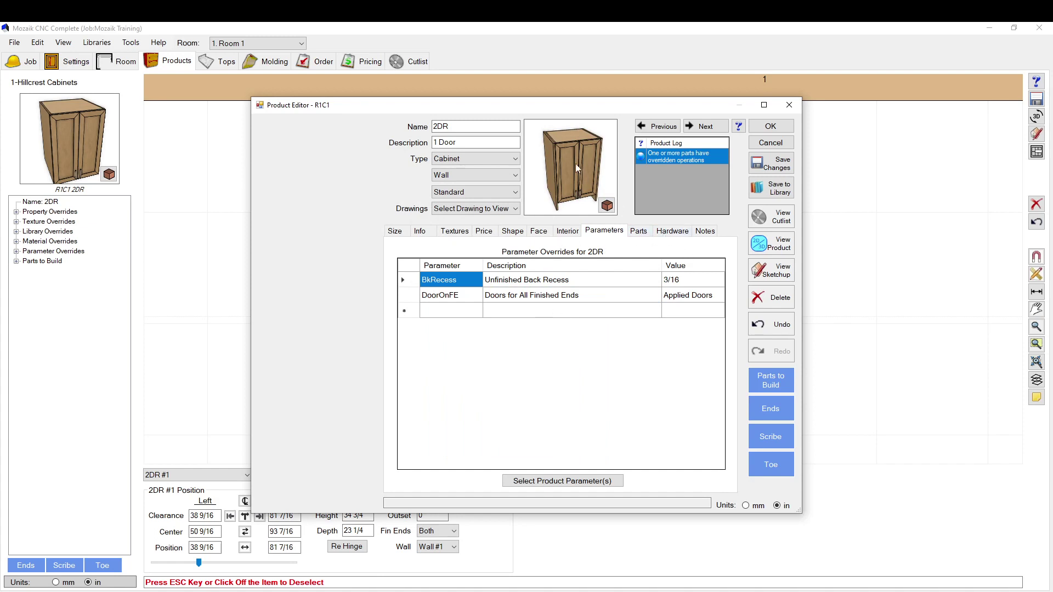
pyautogui.moveTo(577, 168); pyautogui.dragTo(551, 153)
pyautogui.click(771, 142)
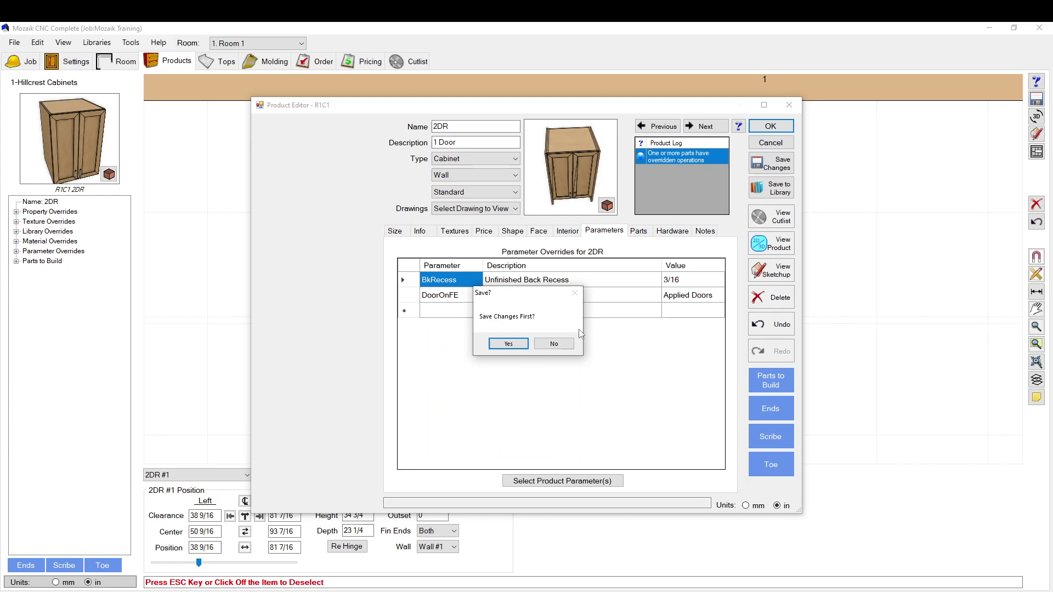
pyautogui.click(508, 344)
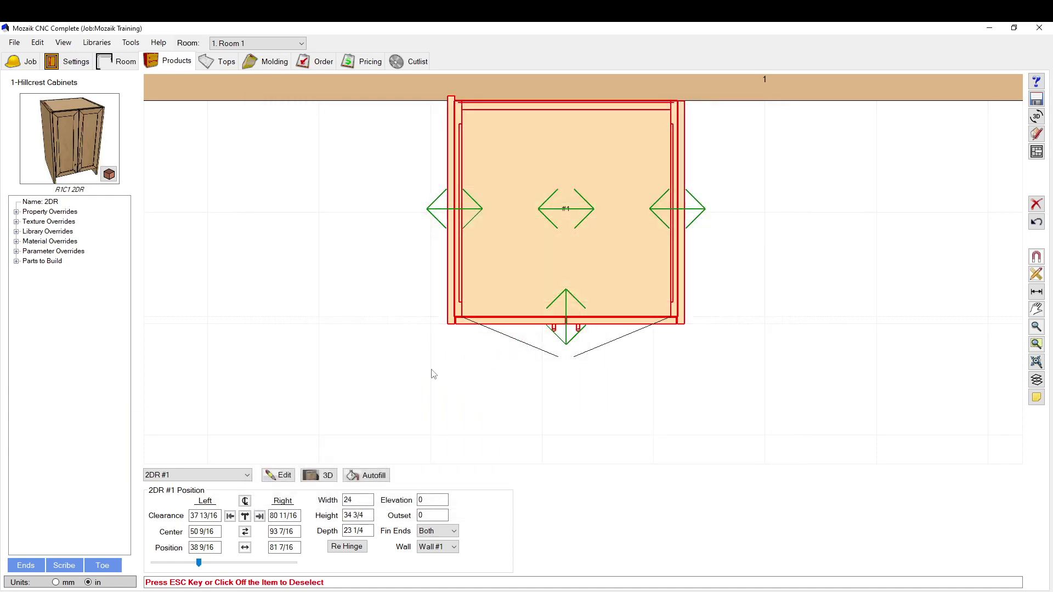
# Place a Wall Pair Door cabinet right of the base cabinet and set Fin Ends to None
pyautogui.click(186, 110)
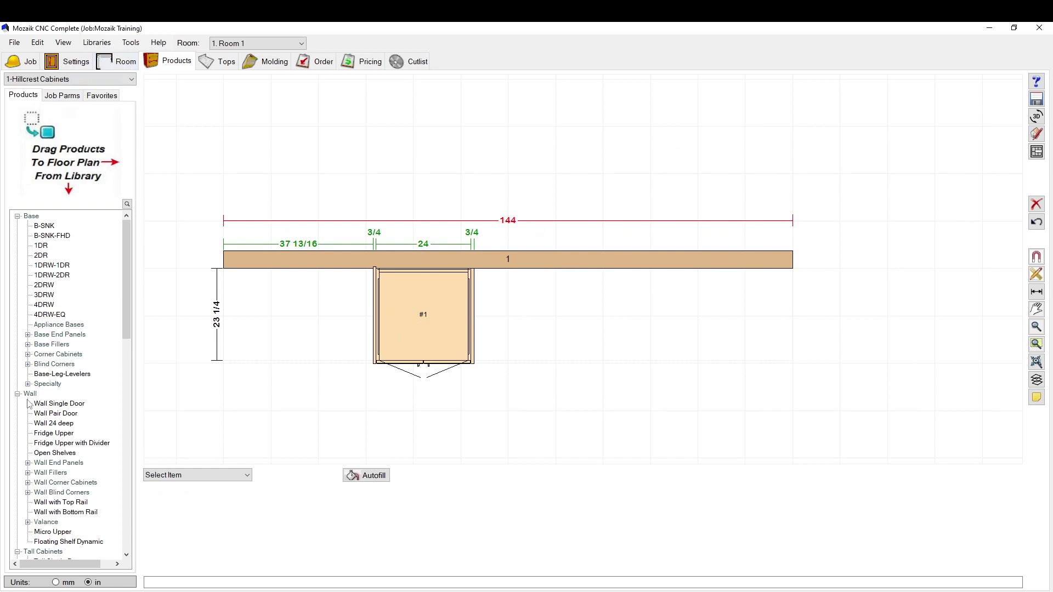
pyautogui.scroll(-1, 62, 369)
pyautogui.click(57, 383)
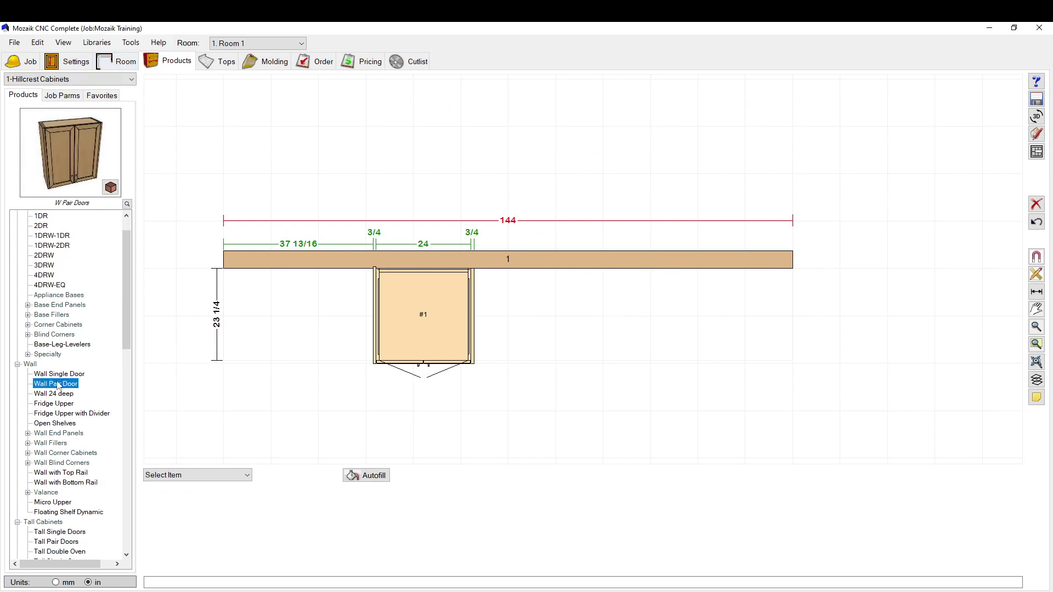
pyautogui.click(406, 317)
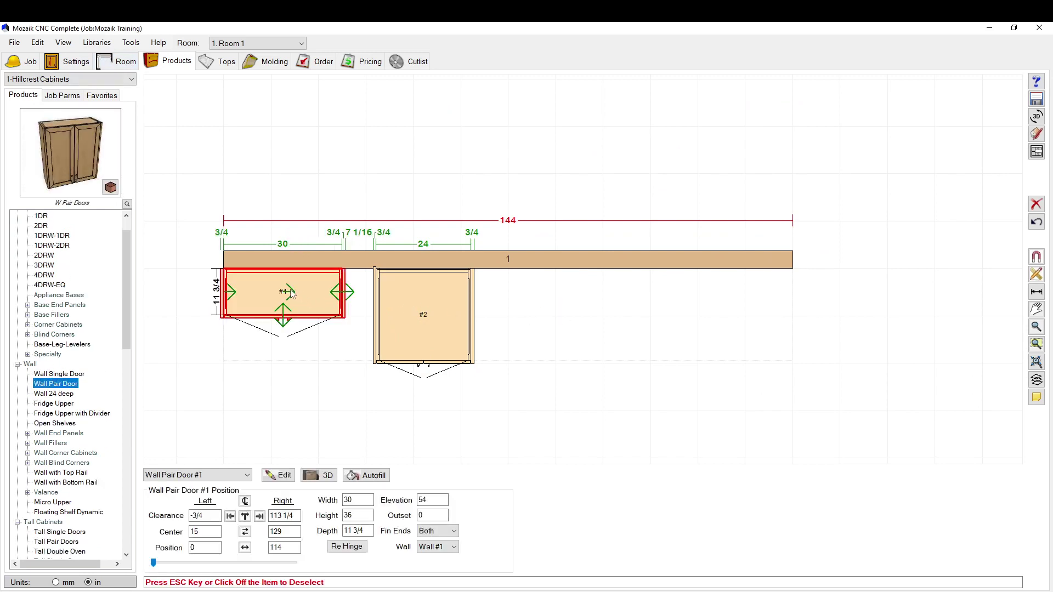
pyautogui.moveTo(291, 294); pyautogui.dragTo(634, 297)
pyautogui.scroll(2, 633, 301)
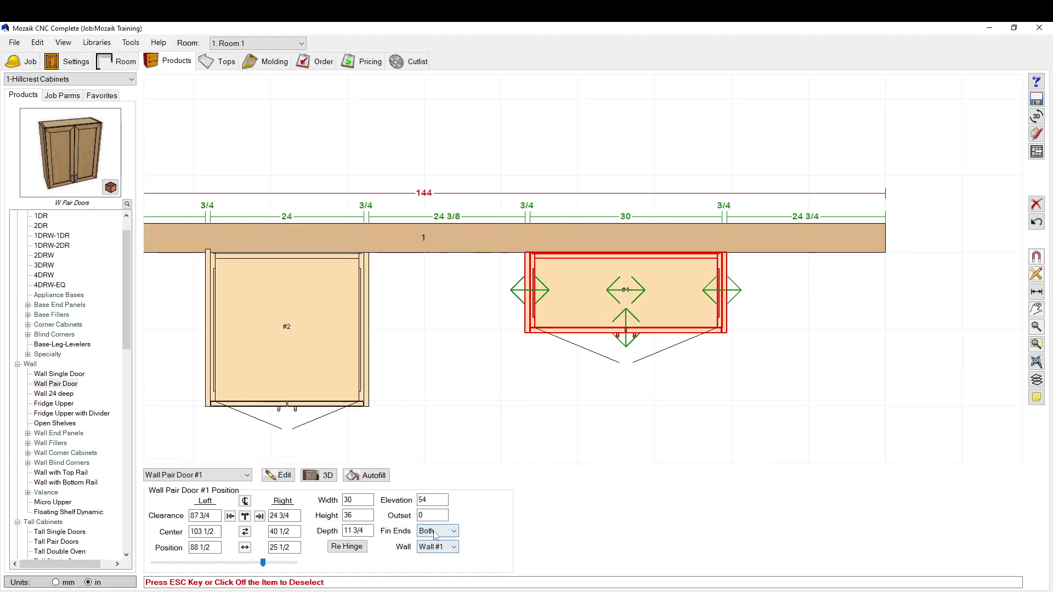
pyautogui.click(454, 531)
pyautogui.click(440, 556)
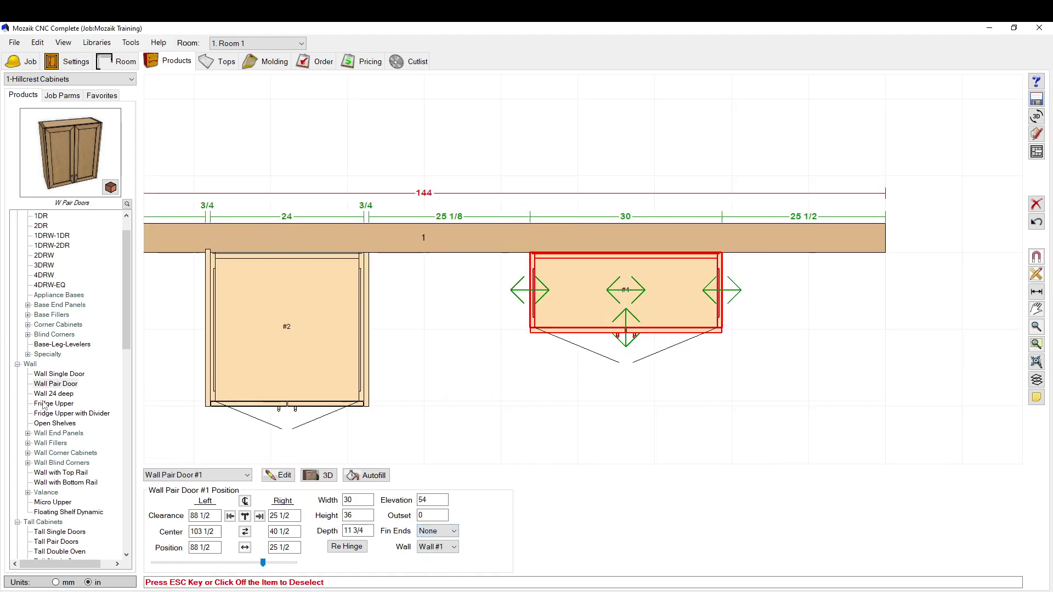
# Add a WEP - Left wall end panel butted against the wall cabinet's left side
pyautogui.click(28, 433)
pyautogui.moveTo(57, 444); pyautogui.dragTo(477, 288)
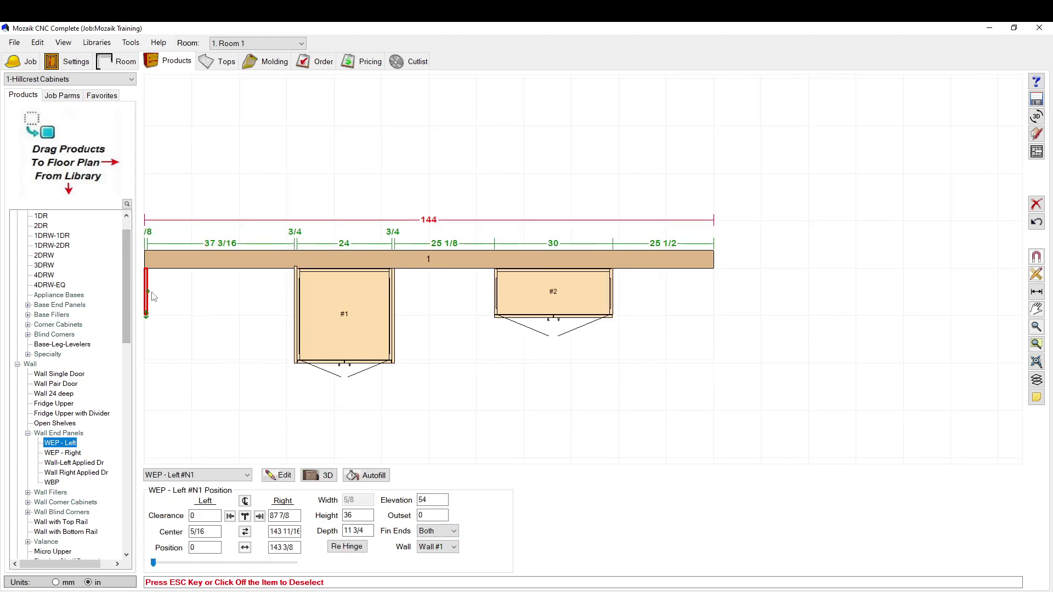
pyautogui.moveTo(147, 296); pyautogui.dragTo(553, 302)
pyautogui.scroll(3, 494, 296)
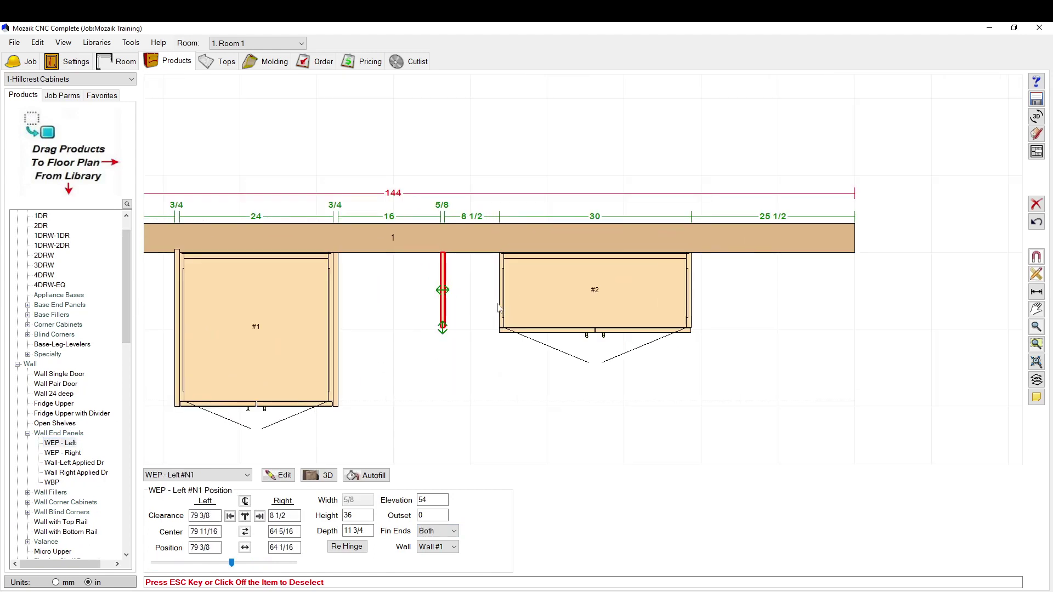
pyautogui.click(259, 516)
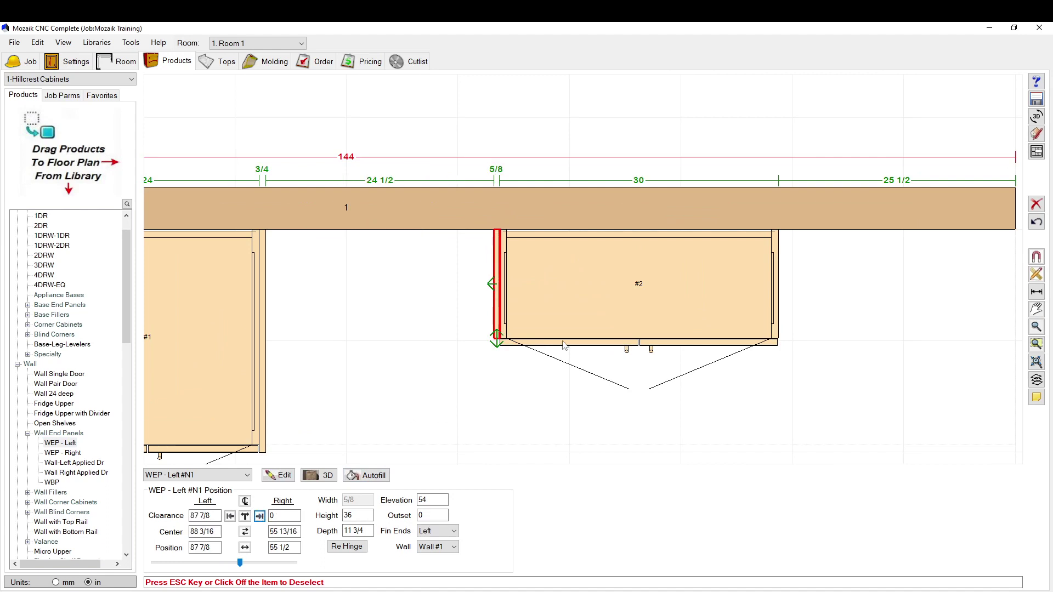
pyautogui.scroll(2, 529, 323)
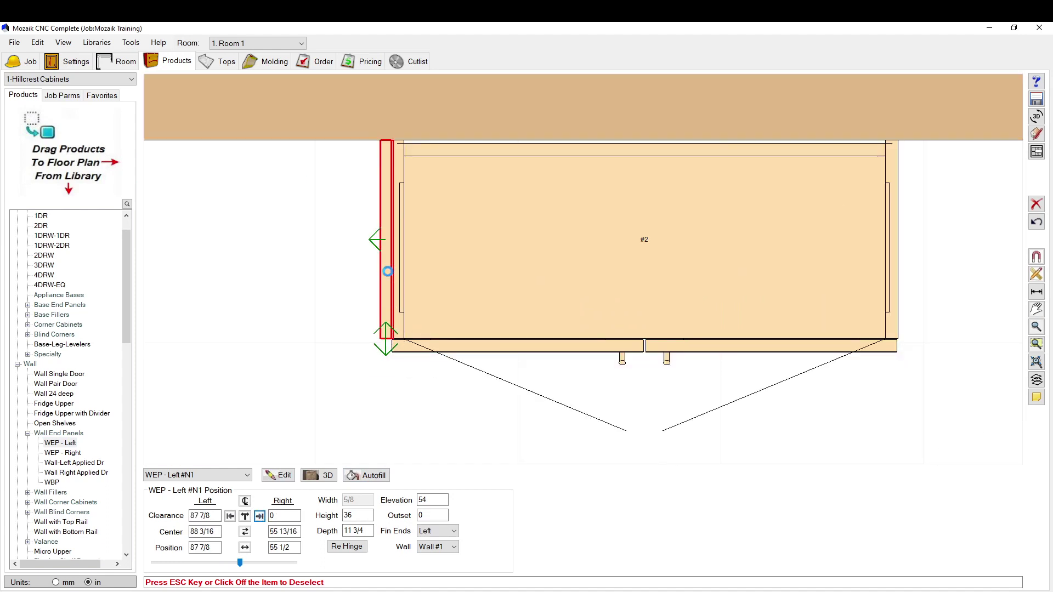
# Copy the end panel and paste a second one on the wall cabinet's right side
pyautogui.rightClick(387, 271)
pyautogui.click(405, 287)
pyautogui.rightClick(924, 242)
pyautogui.click(946, 247)
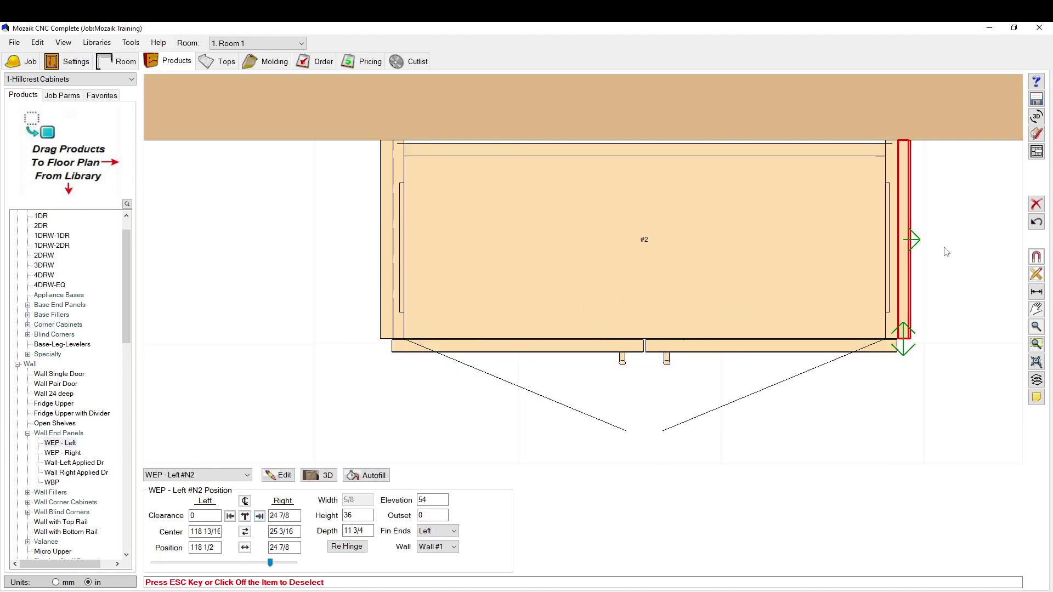
pyautogui.click(414, 425)
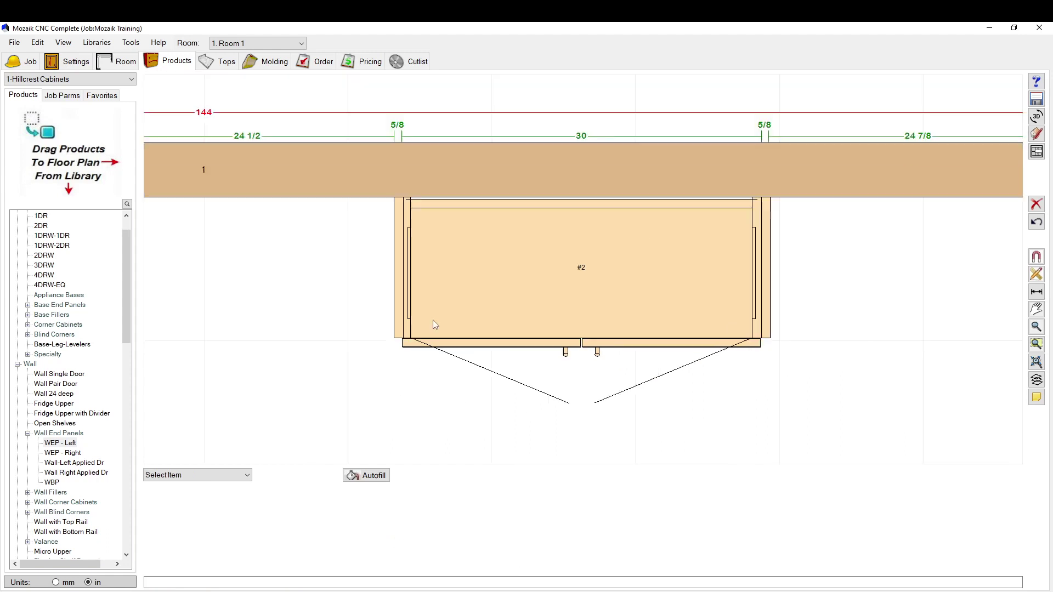
pyautogui.click(398, 326)
pyautogui.click(345, 330)
pyautogui.scroll(-2, 317, 225)
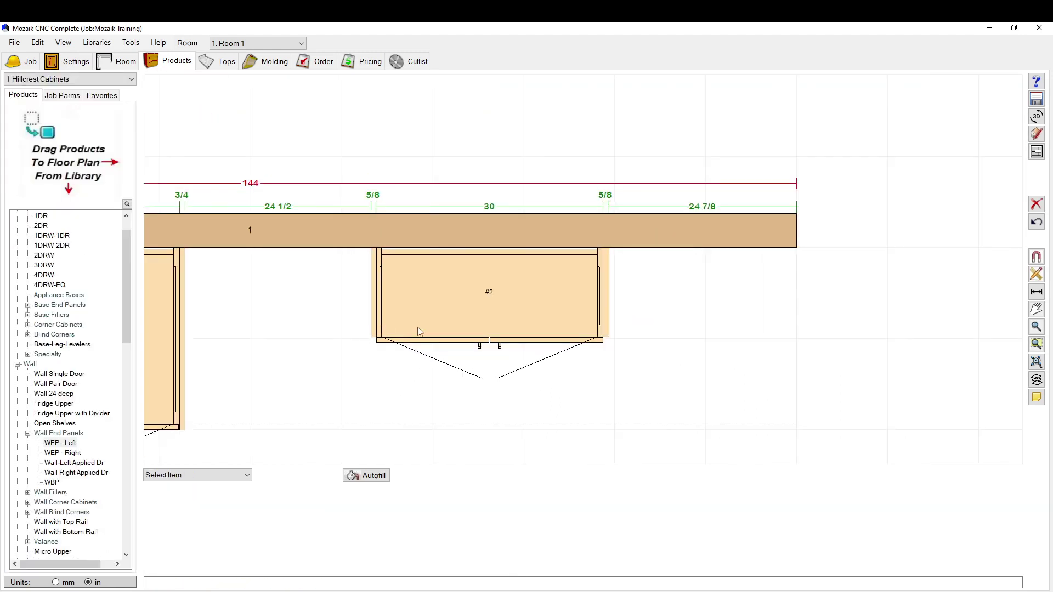
pyautogui.scroll(3, 317, 225)
pyautogui.click(258, 44)
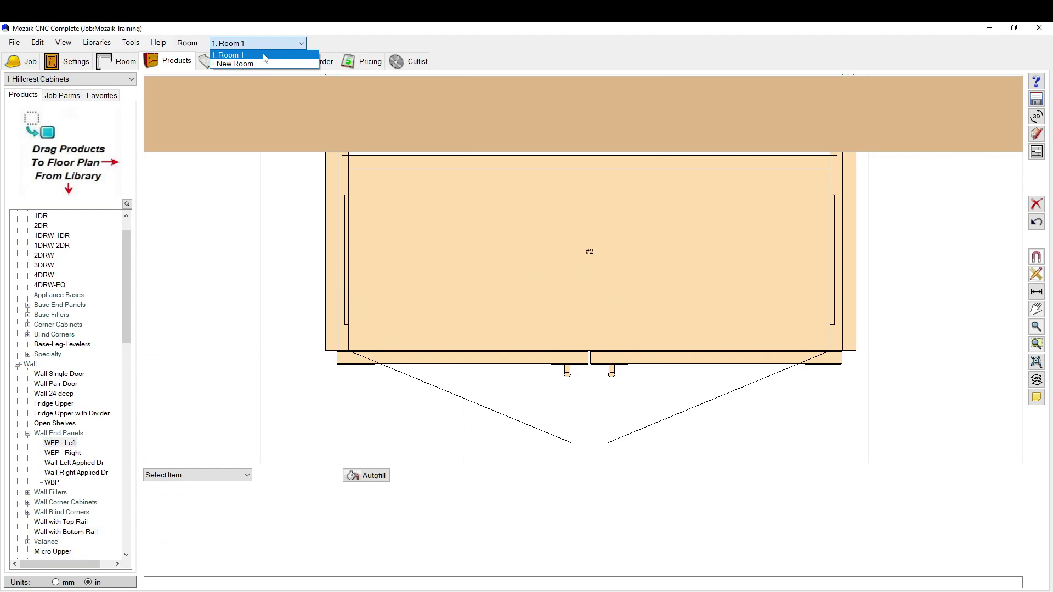
# Run Automatic Mold with Crown checked on the Molding tab, then view Room 1 in 3D
pyautogui.click(266, 61)
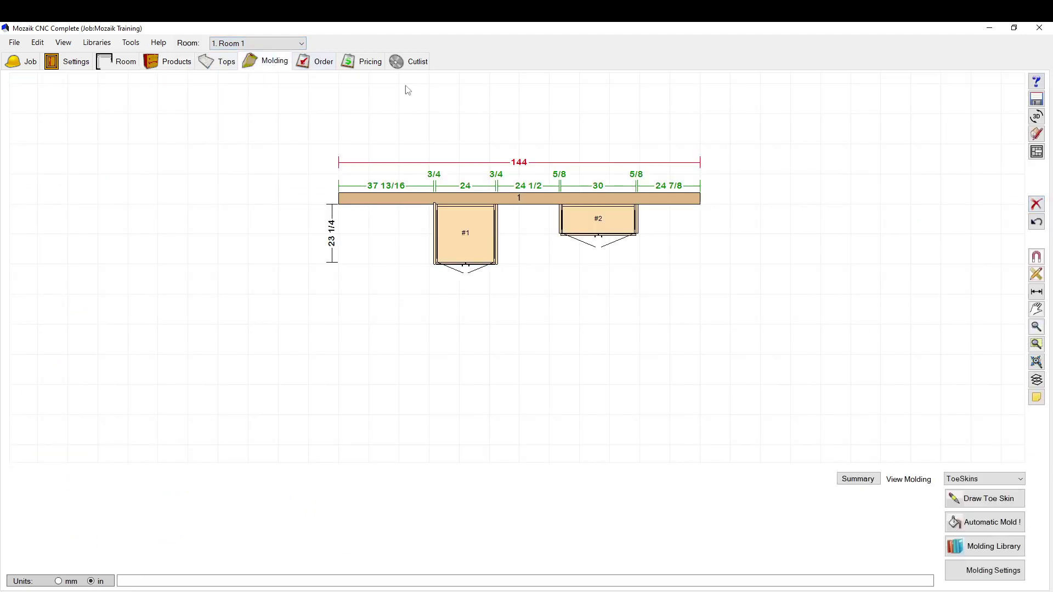
pyautogui.click(987, 522)
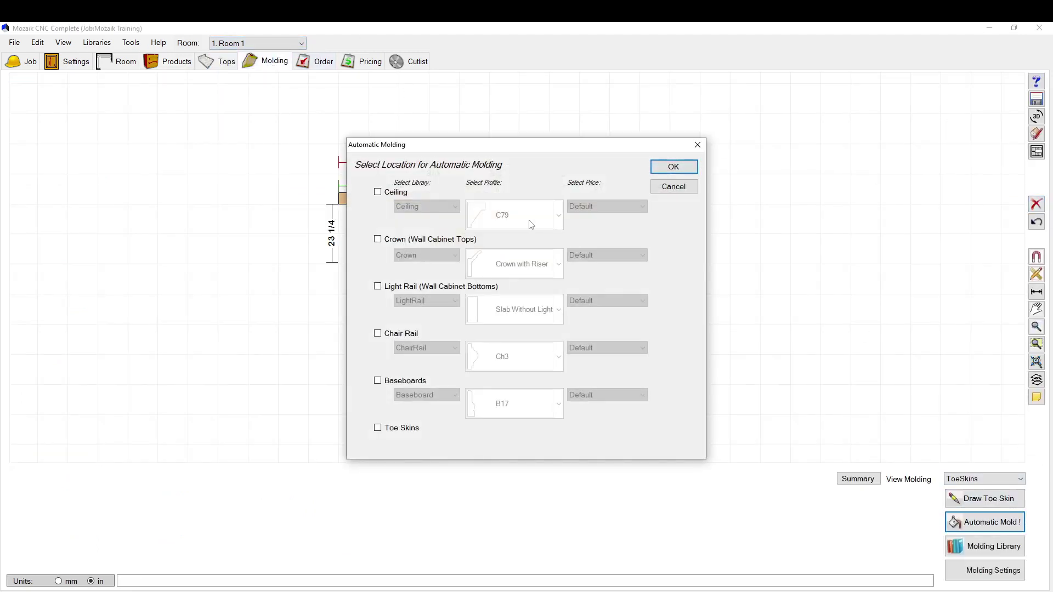
pyautogui.click(418, 239)
pyautogui.click(674, 167)
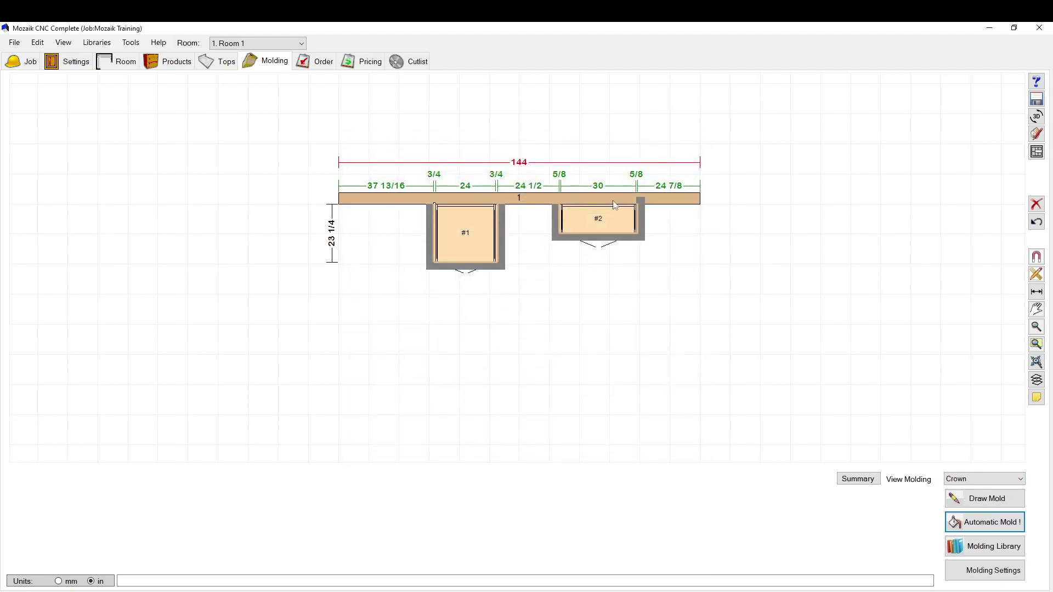
pyautogui.scroll(3, 624, 218)
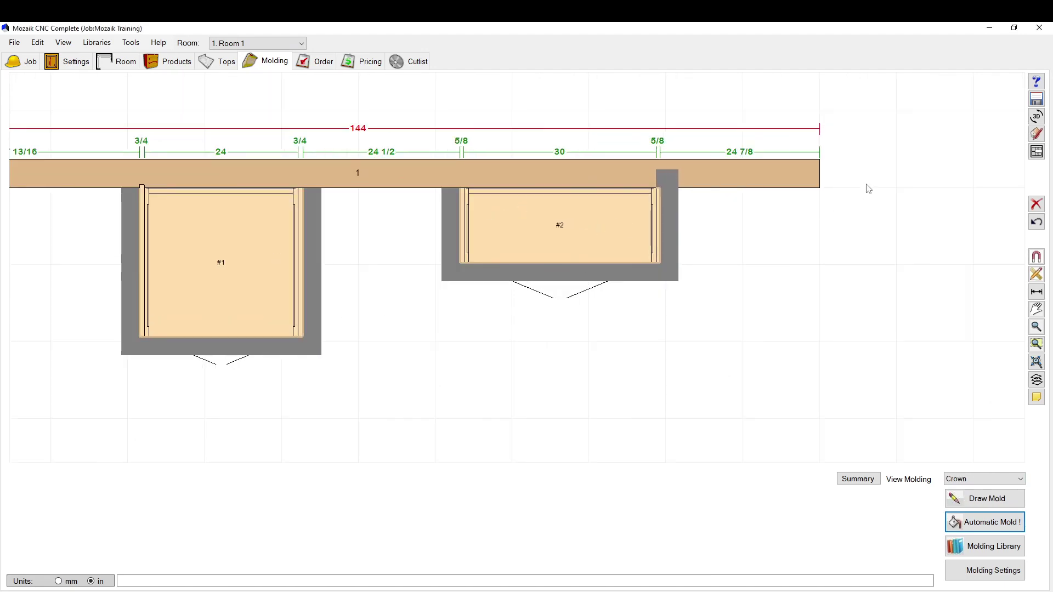
pyautogui.click(1035, 117)
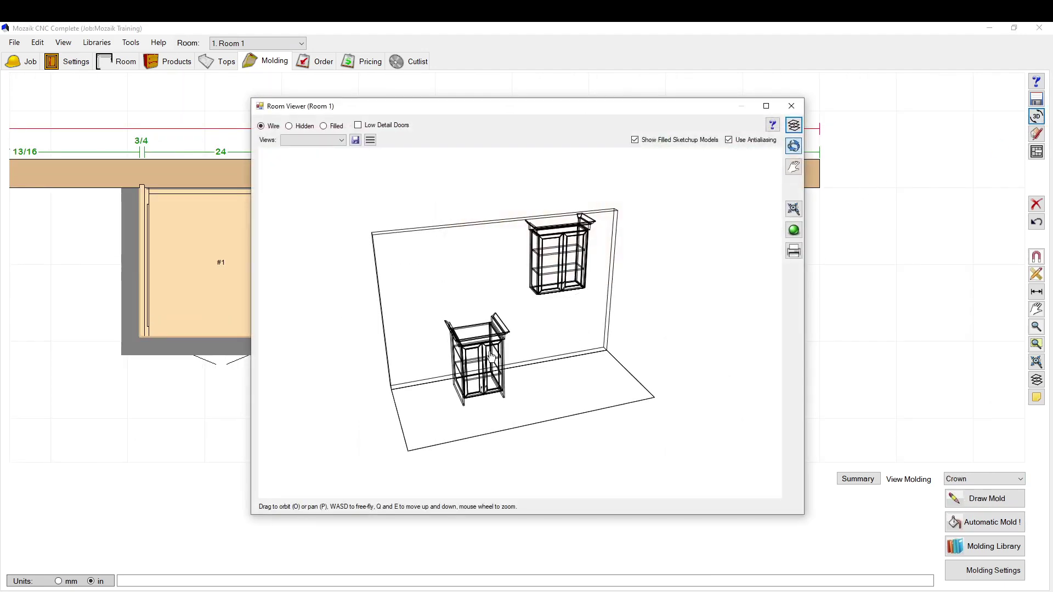
# Delete the crown molding around base cabinet #1
pyautogui.click(790, 107)
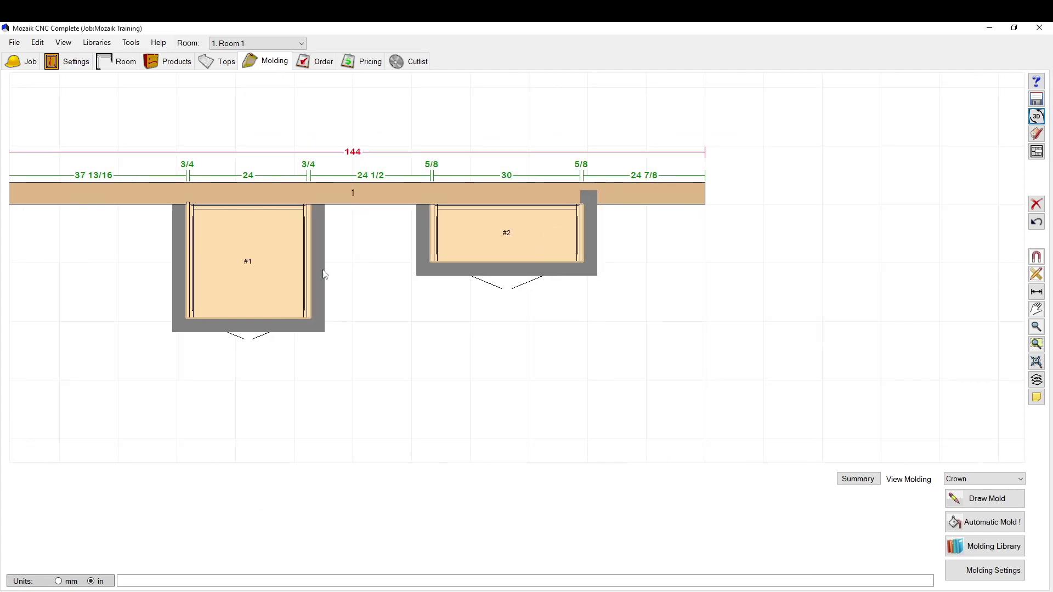
pyautogui.click(317, 291)
pyautogui.click(386, 315)
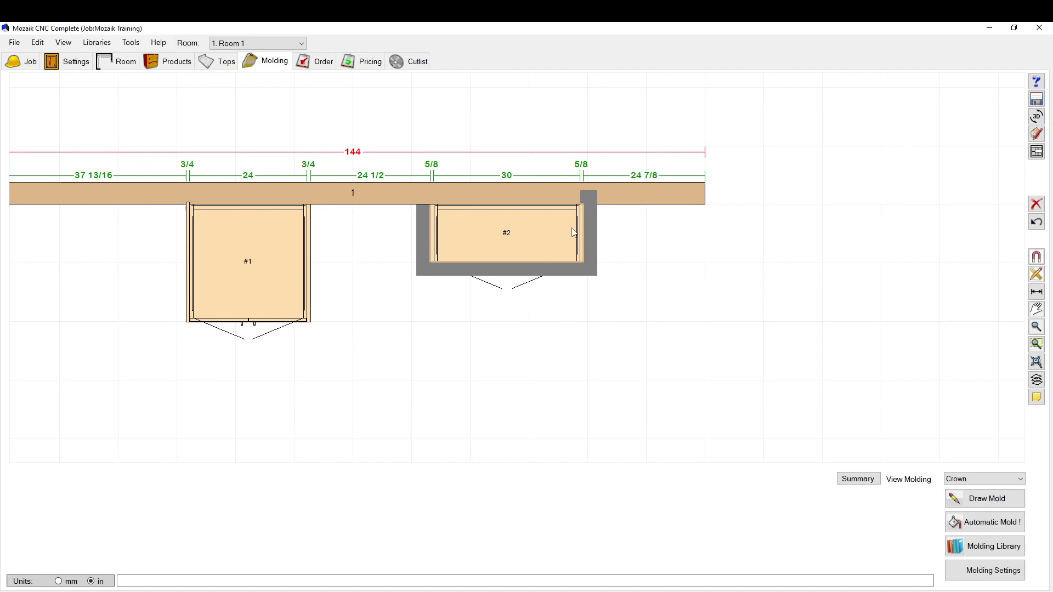
pyautogui.scroll(2, 458, 247)
# Check in the 3D room view that only the wall cabinet keeps its crown
pyautogui.click(415, 292)
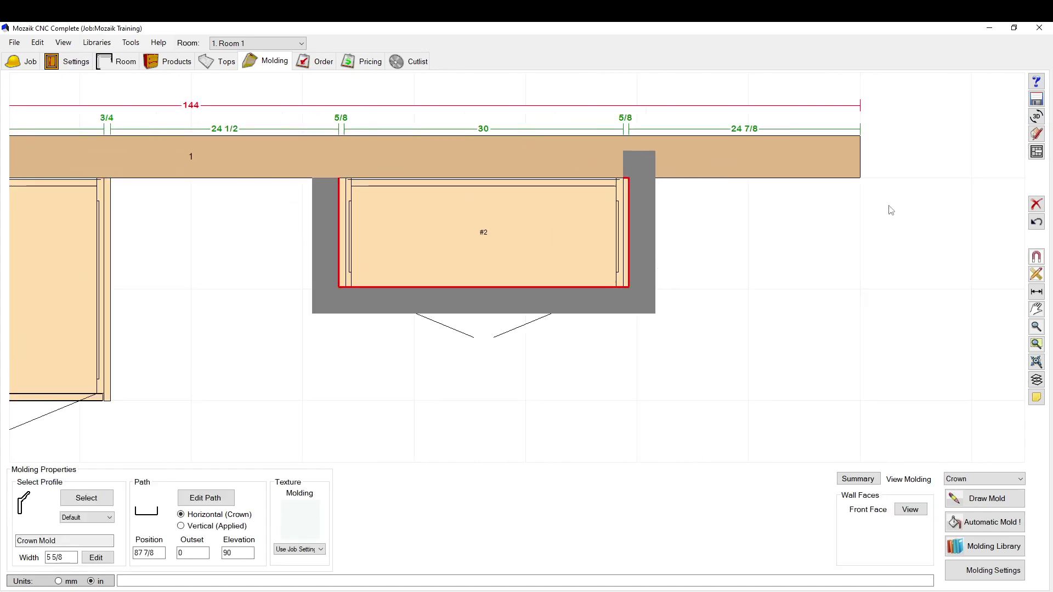
pyautogui.click(1036, 117)
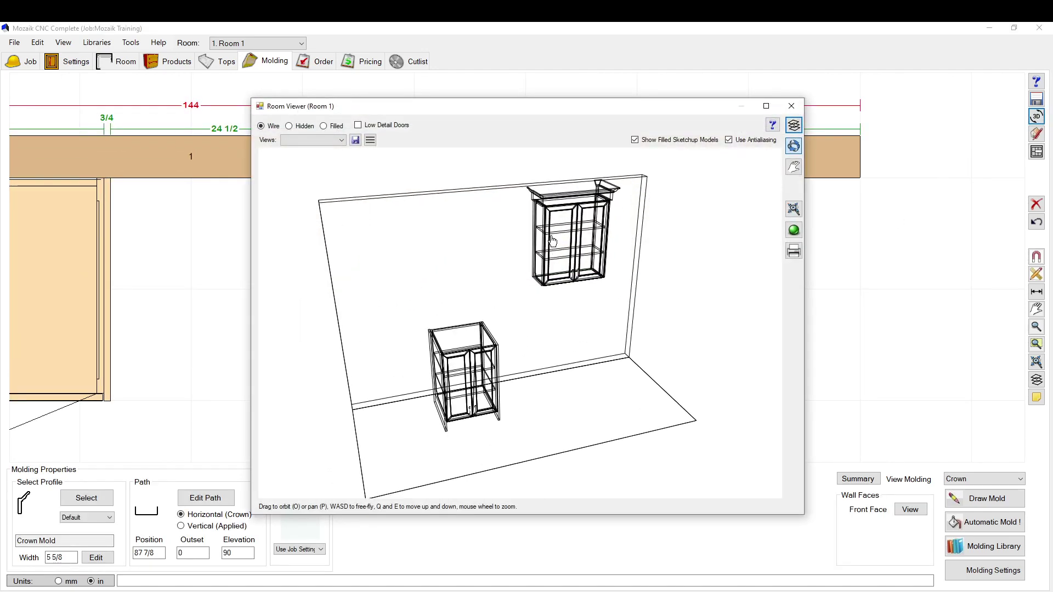
pyautogui.moveTo(548, 193); pyautogui.dragTo(755, 214)
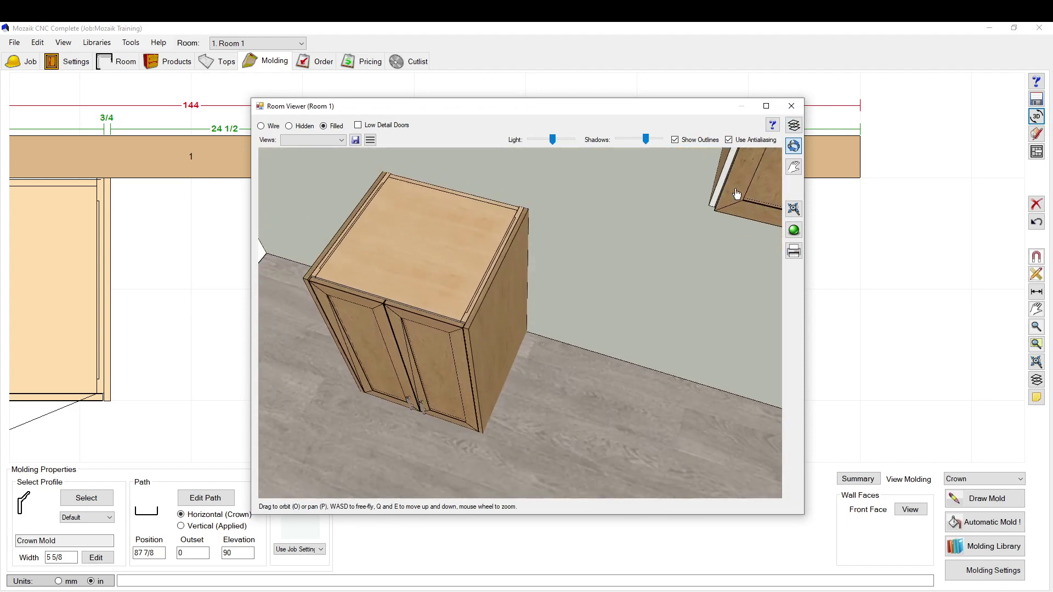
pyautogui.click(792, 106)
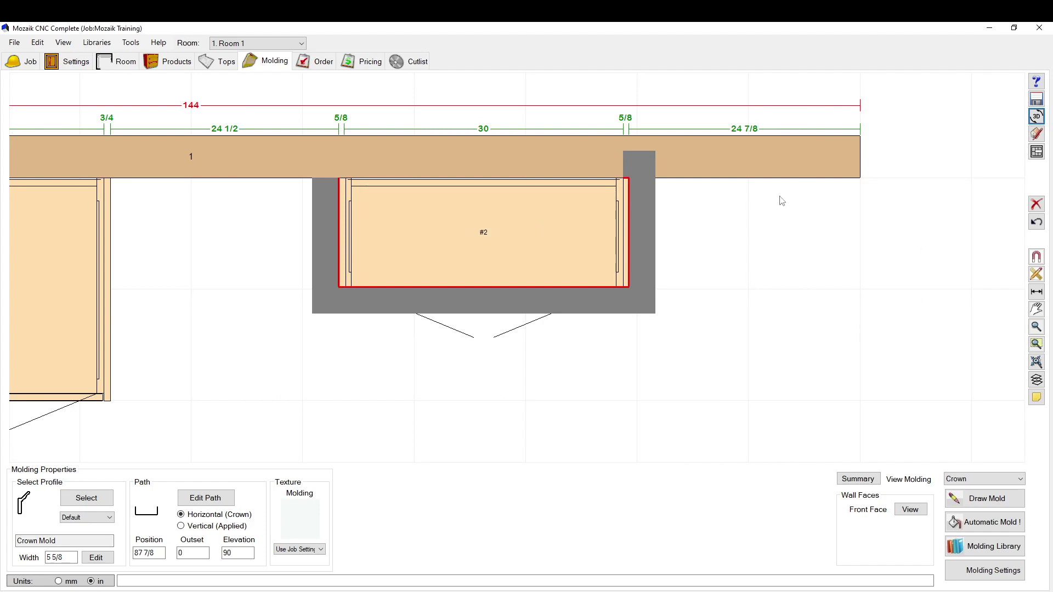
# Switch the View Molding category from Crown to Molding
pyautogui.click(662, 209)
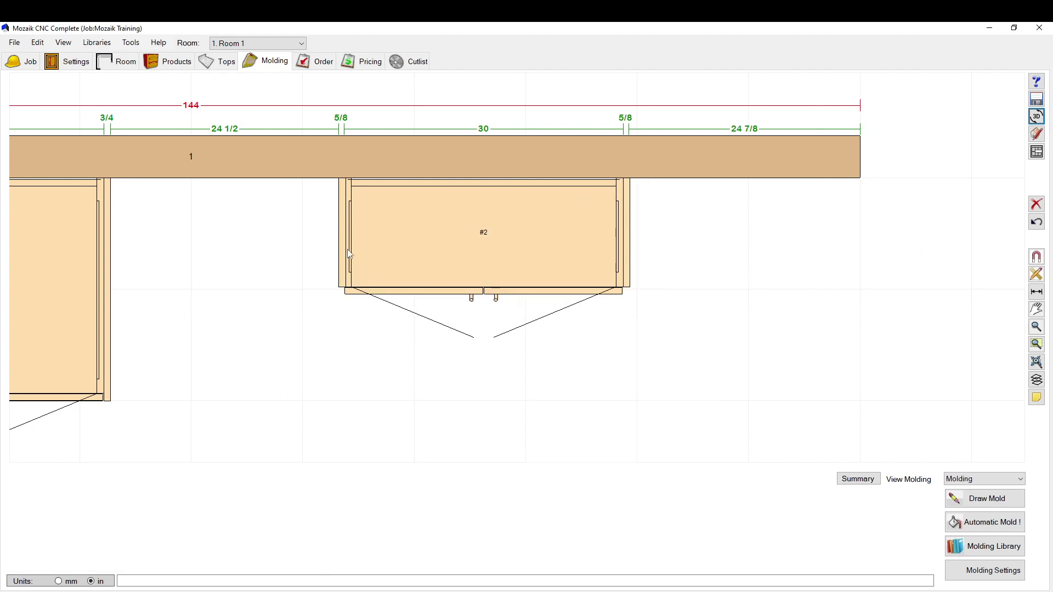
pyautogui.scroll(3, 349, 254)
pyautogui.scroll(-3, 617, 256)
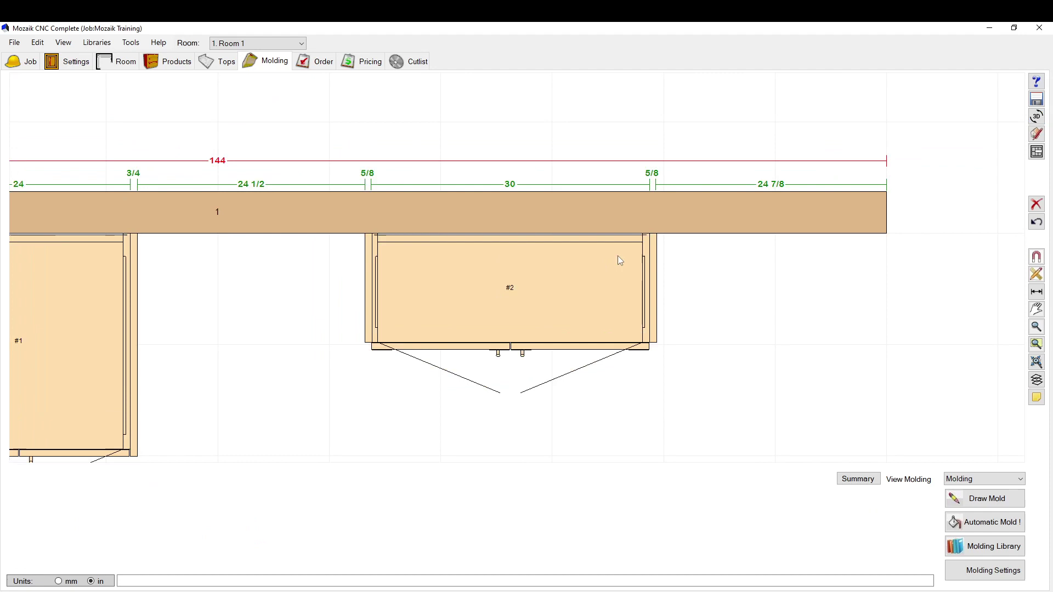
pyautogui.scroll(2, 617, 256)
# Set the left WEP end panel of cabinet #2 to 11 3/4+.75 (12 1/2) deep
pyautogui.click(181, 61)
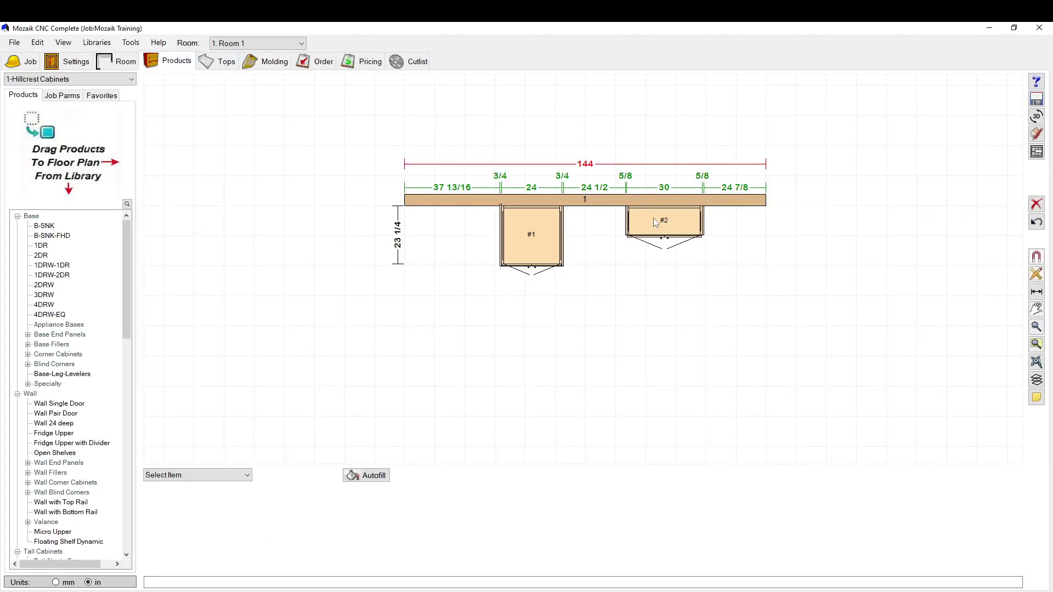
pyautogui.click(626, 228)
pyautogui.scroll(3, 631, 225)
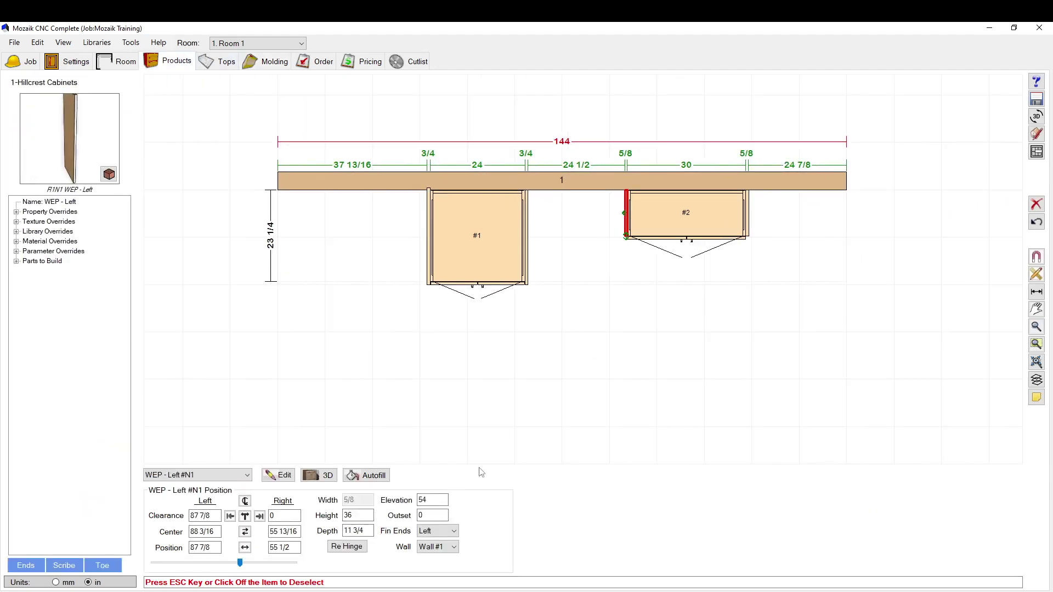
pyautogui.scroll(2, 690, 237)
pyautogui.click(362, 531)
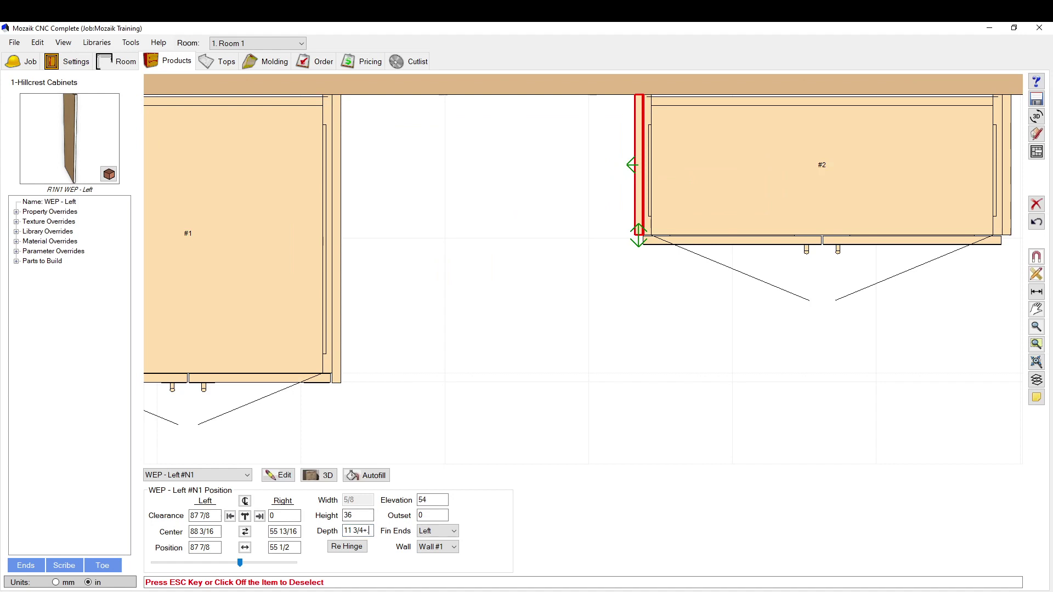
pyautogui.press('Return')
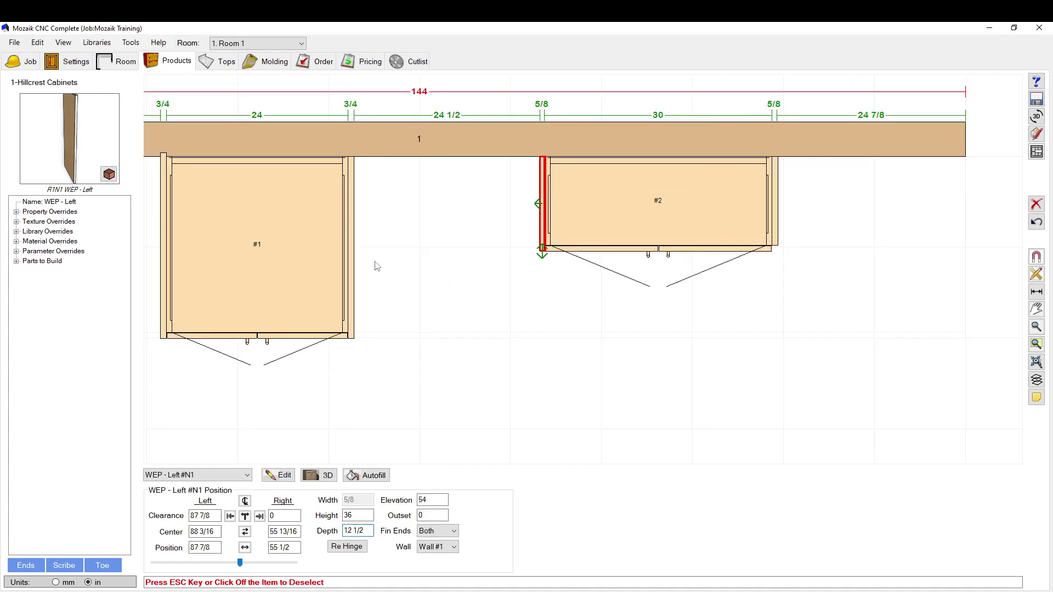
pyautogui.scroll(5, 733, 213)
pyautogui.scroll(-3, 636, 248)
pyautogui.click(828, 200)
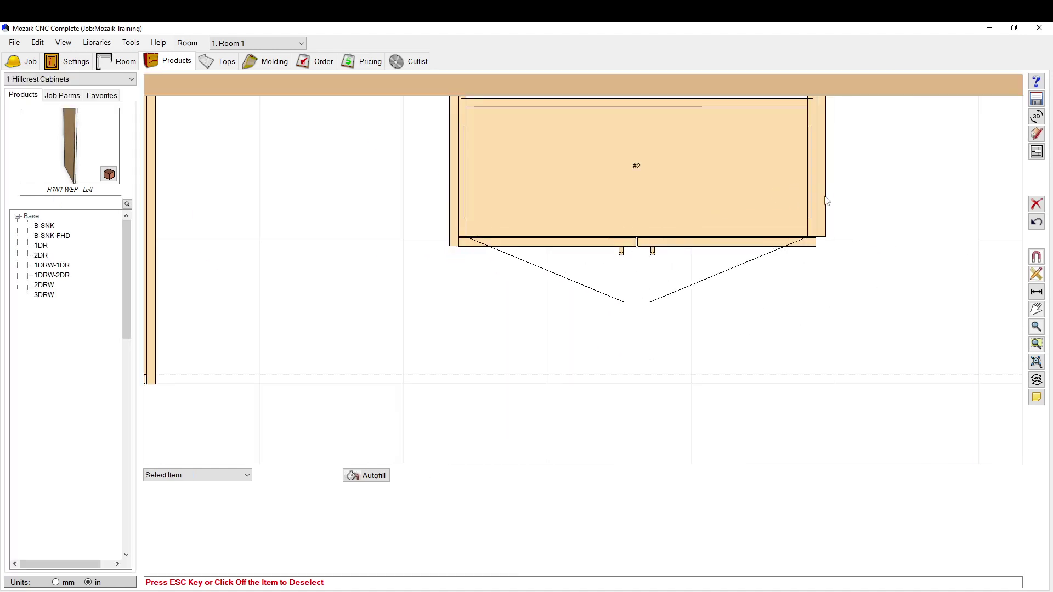
# Give the right end panel of cabinet #2 the same 11 3/4+.75 depth
pyautogui.click(818, 174)
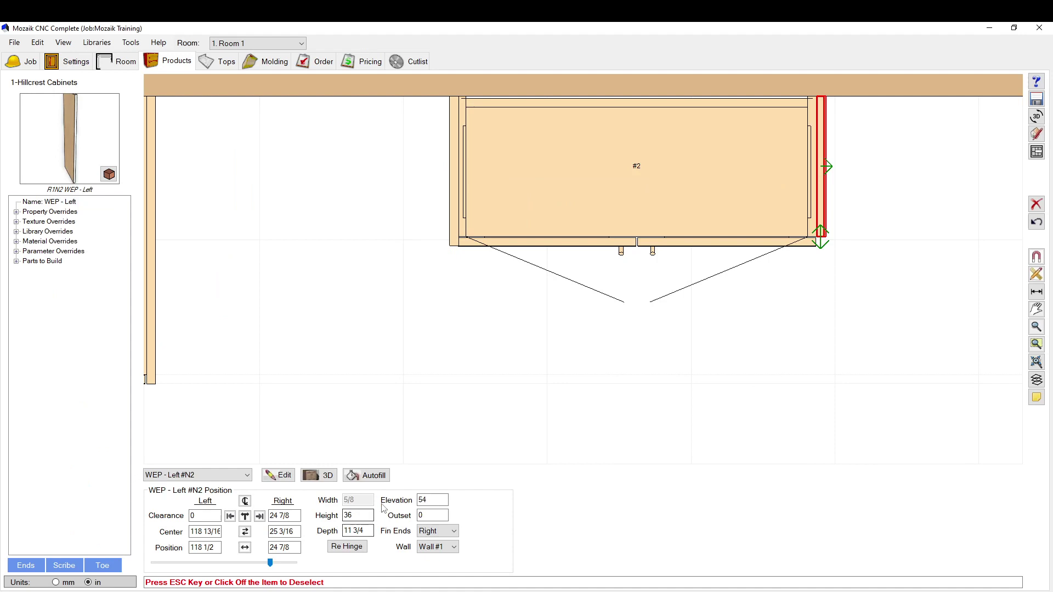
pyautogui.click(371, 530)
pyautogui.write('+.75')
pyautogui.press('Return')
pyautogui.click(424, 288)
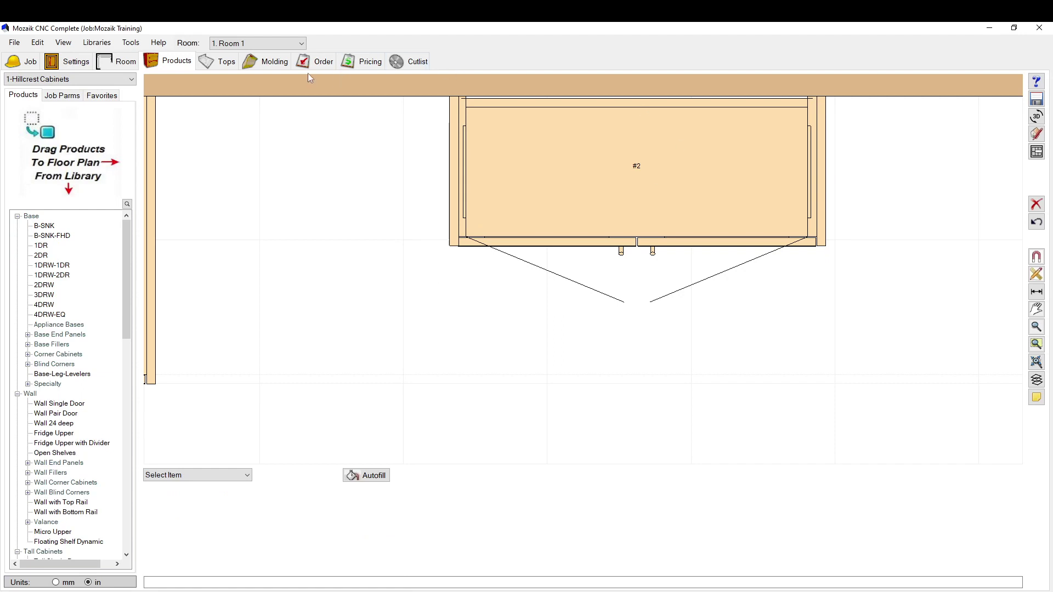
# Add automatic crown molding to the wall cabinet tops
pyautogui.click(266, 61)
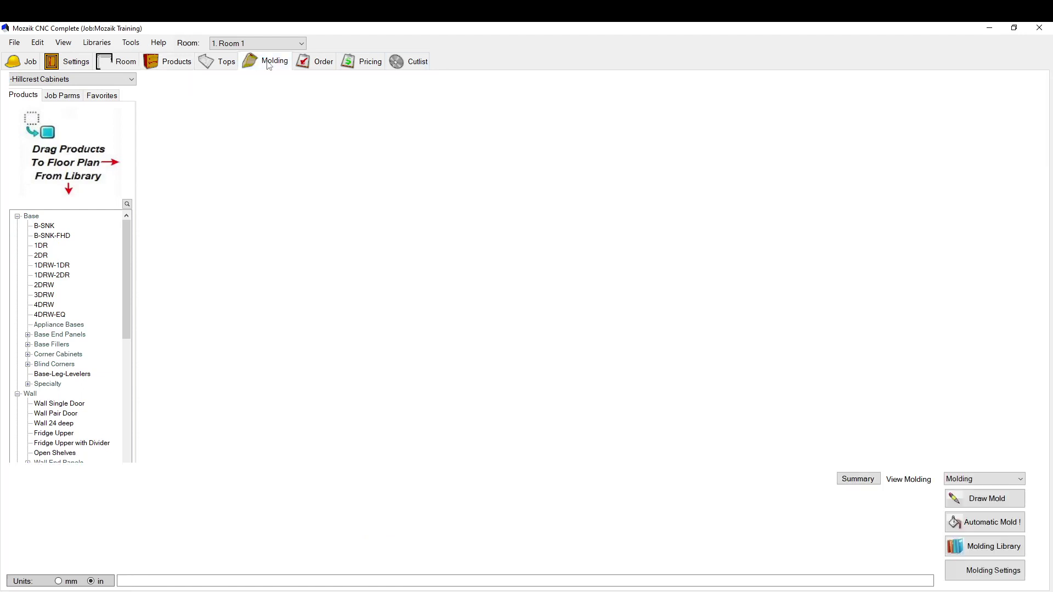
pyautogui.click(990, 525)
pyautogui.click(426, 247)
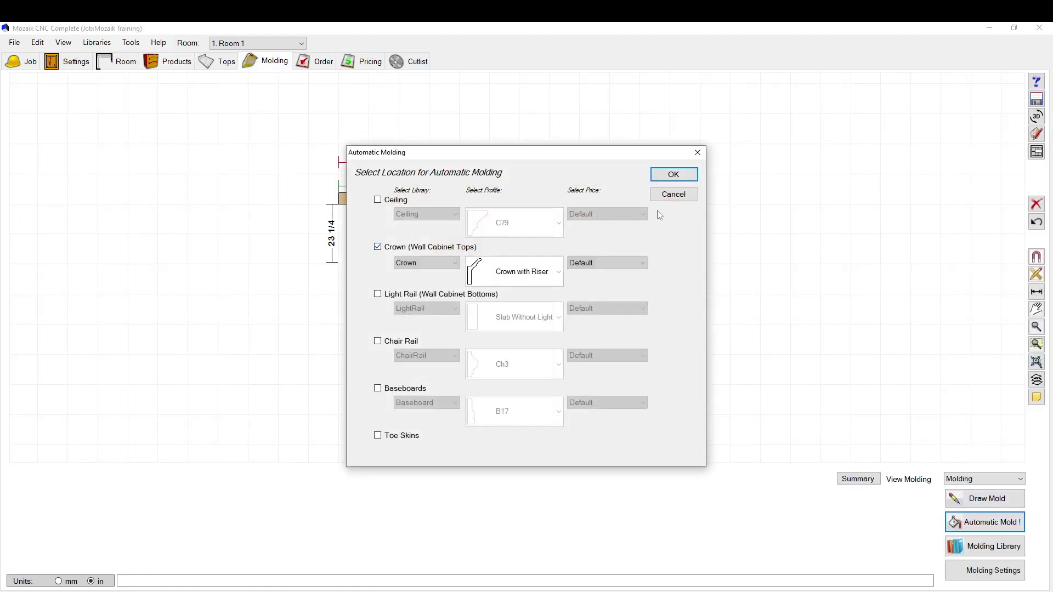
pyautogui.click(673, 174)
pyautogui.scroll(5, 528, 235)
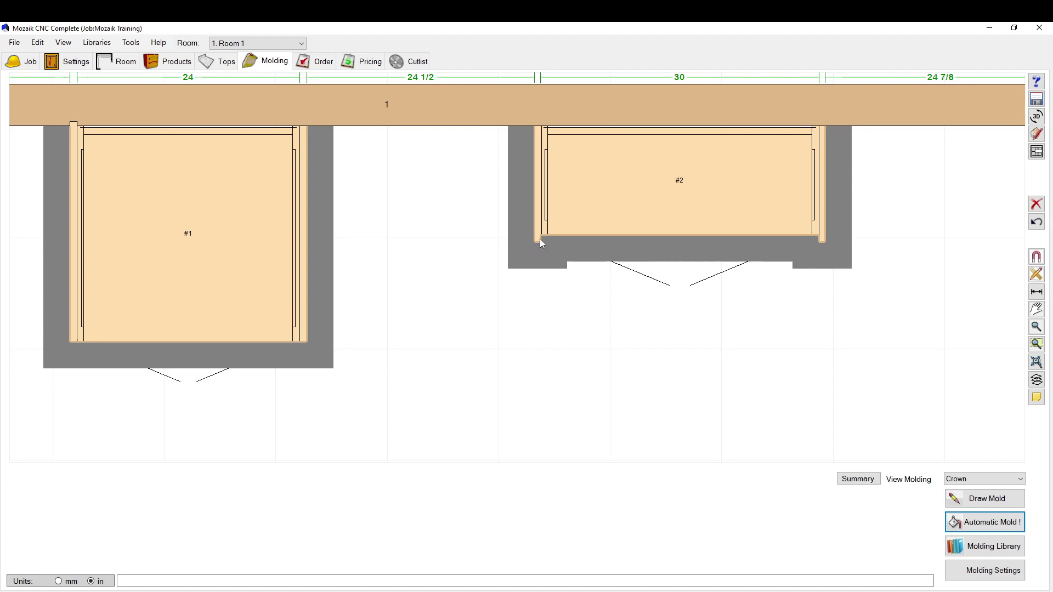
# Review the crown in 3D, then delete the crown molding on cabinet #2
pyautogui.click(1036, 117)
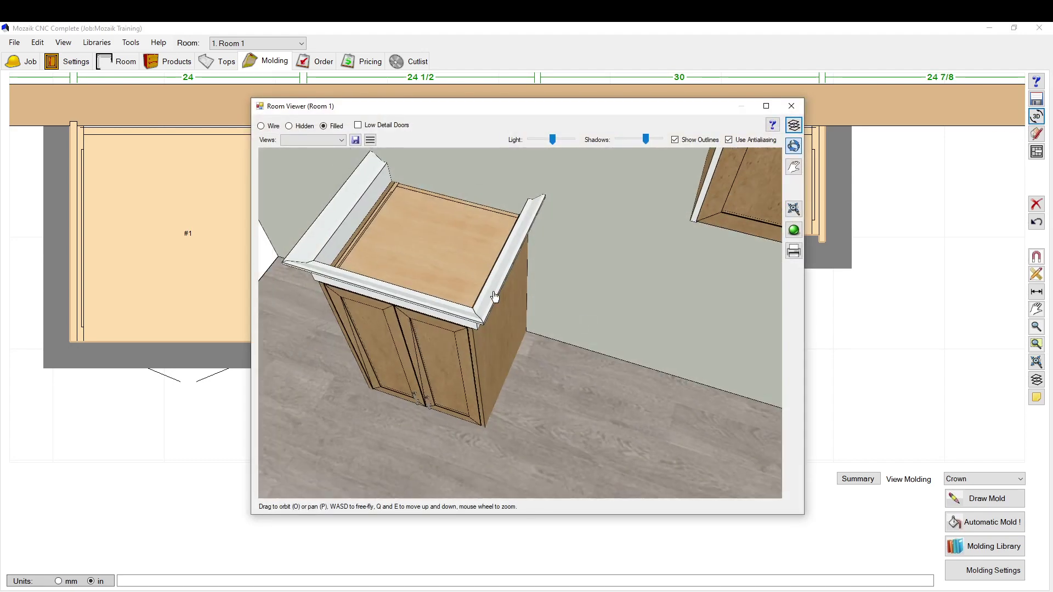
pyautogui.scroll(-5, 445, 303)
pyautogui.moveTo(702, 235); pyautogui.dragTo(679, 221)
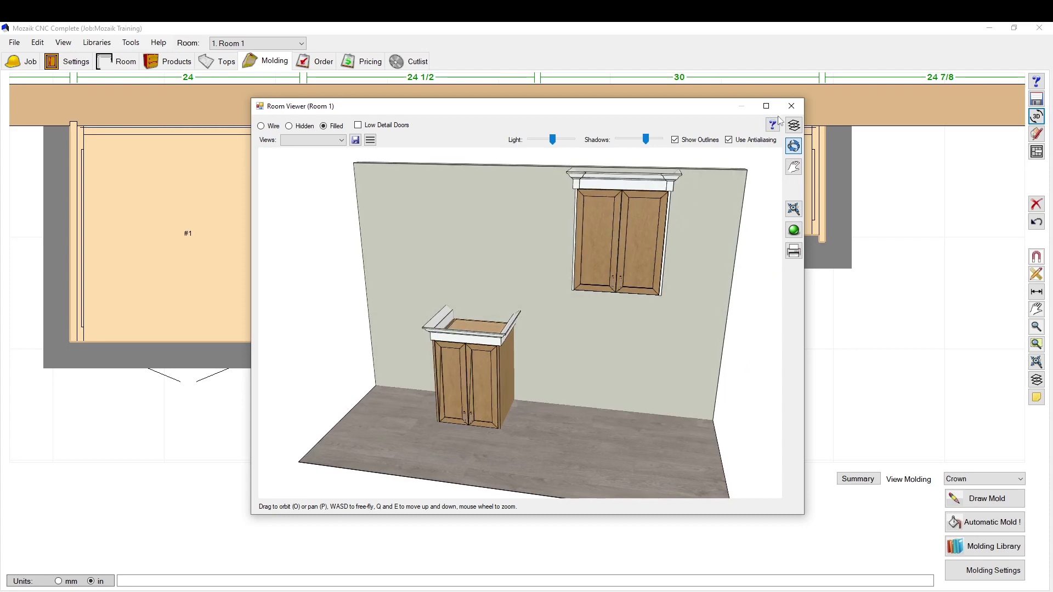
pyautogui.click(791, 105)
pyautogui.click(699, 236)
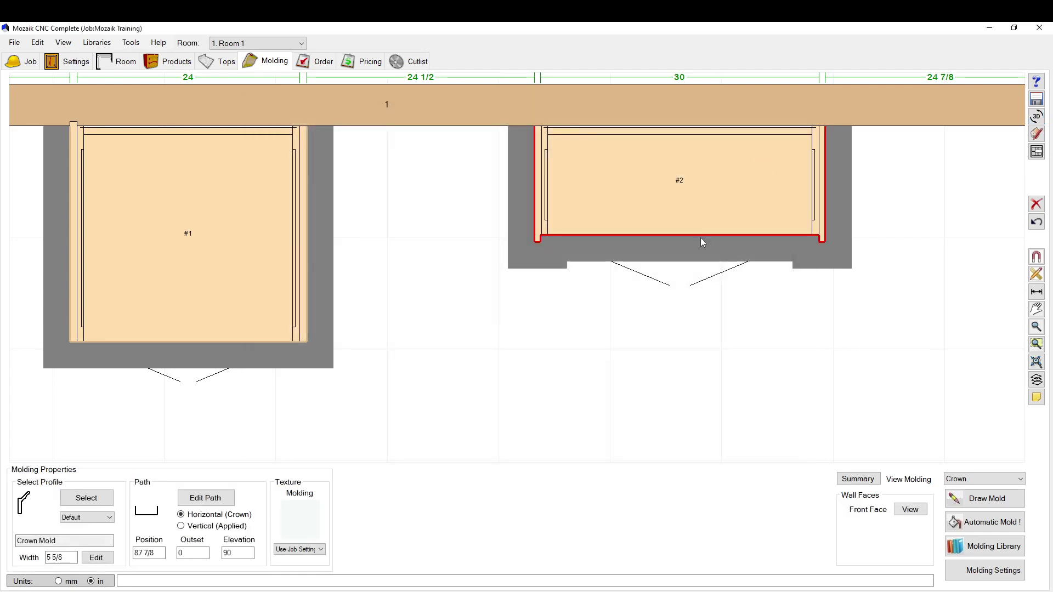
pyautogui.press('Delete')
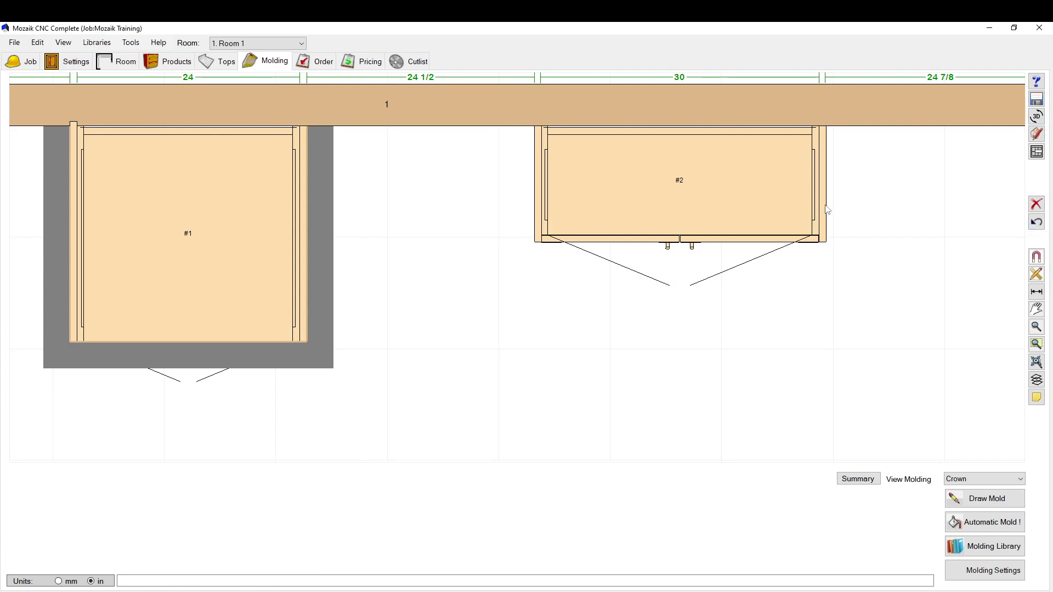
pyautogui.scroll(3, 728, 212)
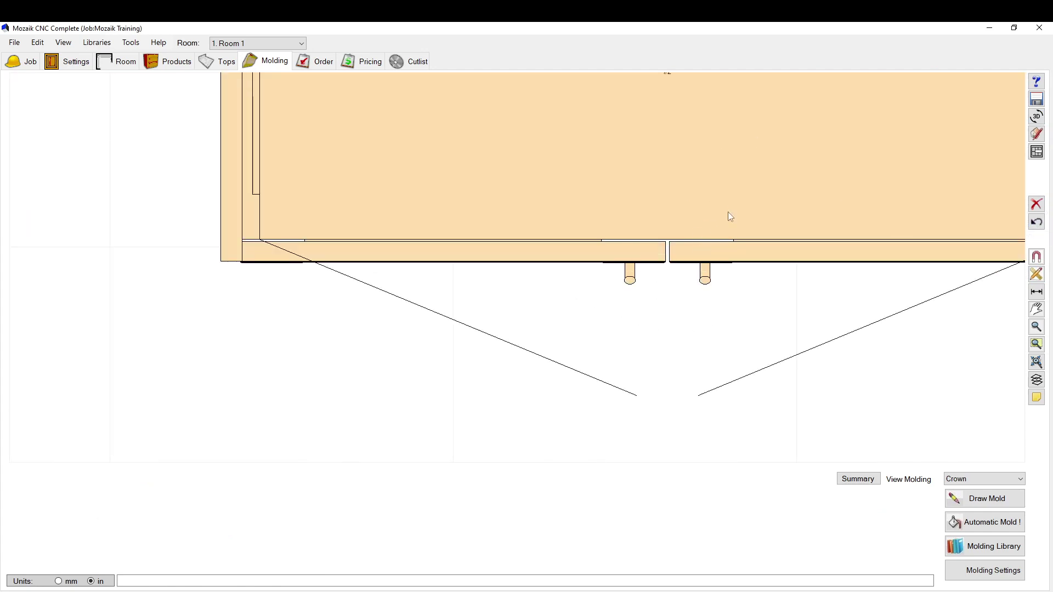
pyautogui.scroll(-2, 443, 189)
pyautogui.click(169, 60)
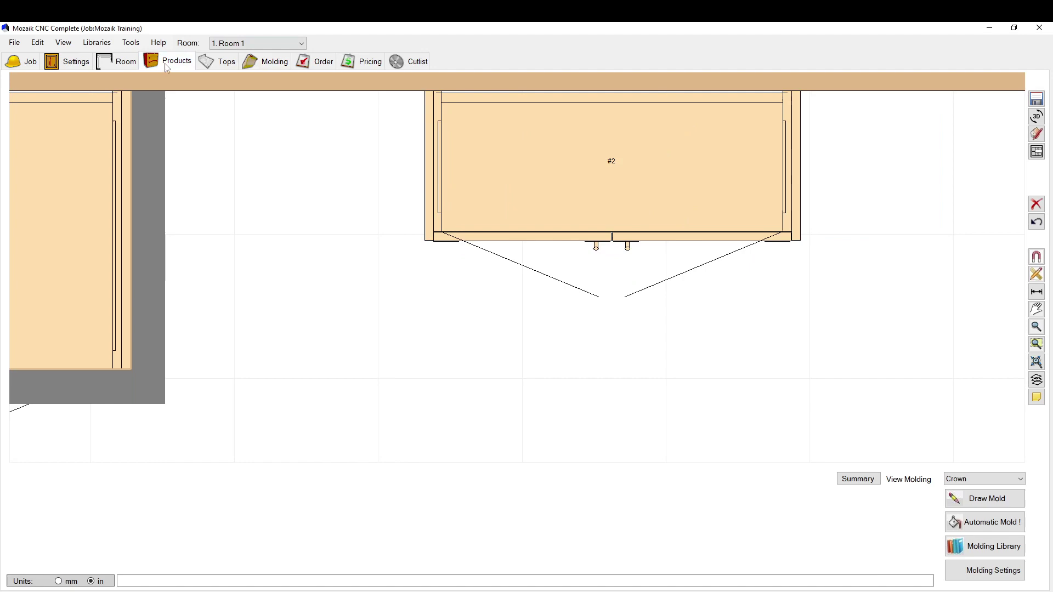
# Set Wall Pair Door #2's finished ends to Both
pyautogui.click(629, 225)
pyautogui.moveTo(629, 225); pyautogui.dragTo(685, 227)
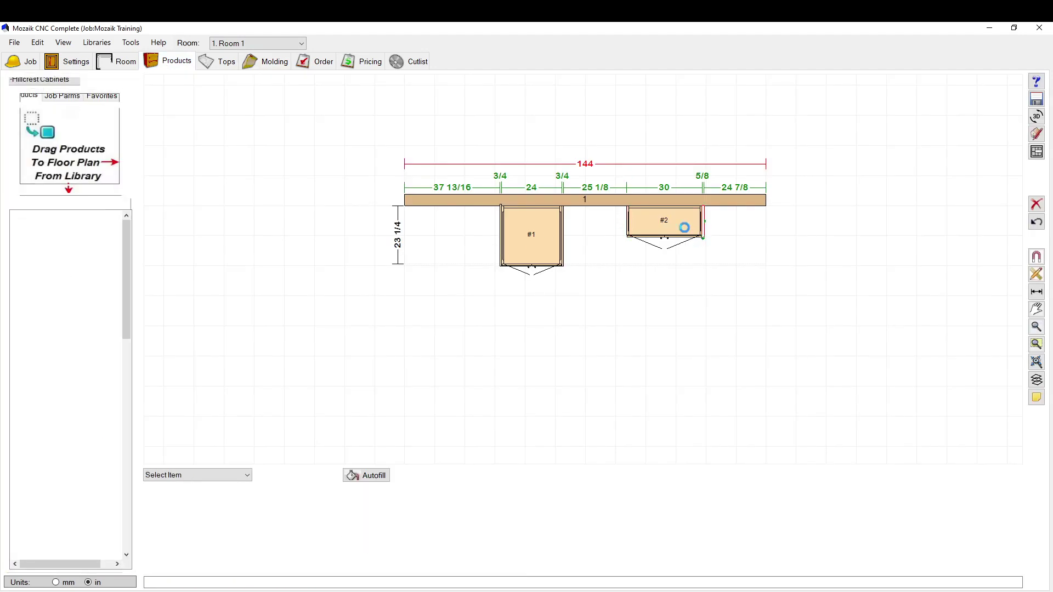
pyautogui.scroll(3, 684, 226)
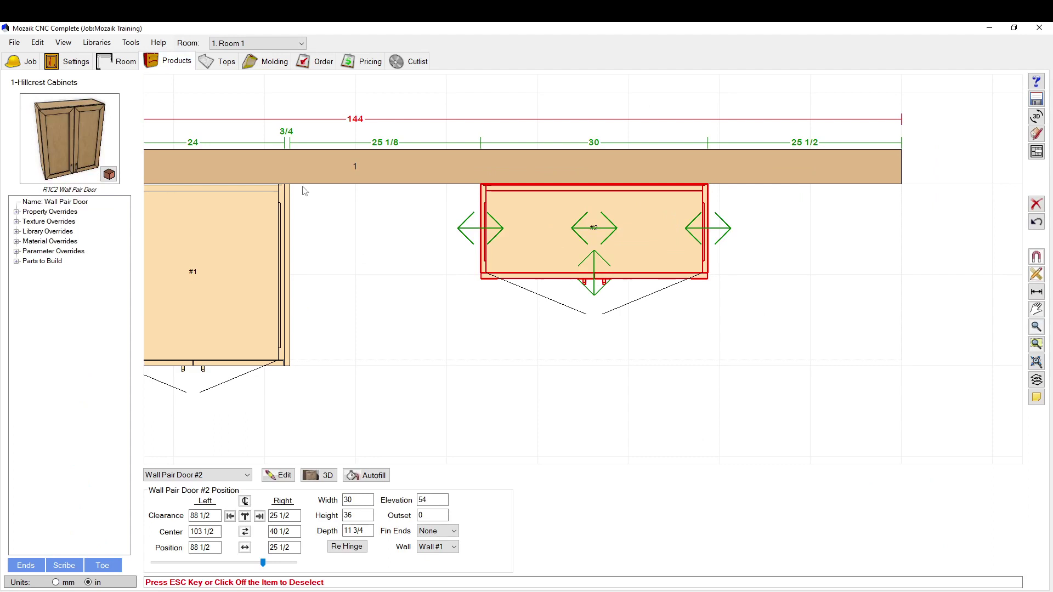
pyautogui.scroll(-2, 259, 274)
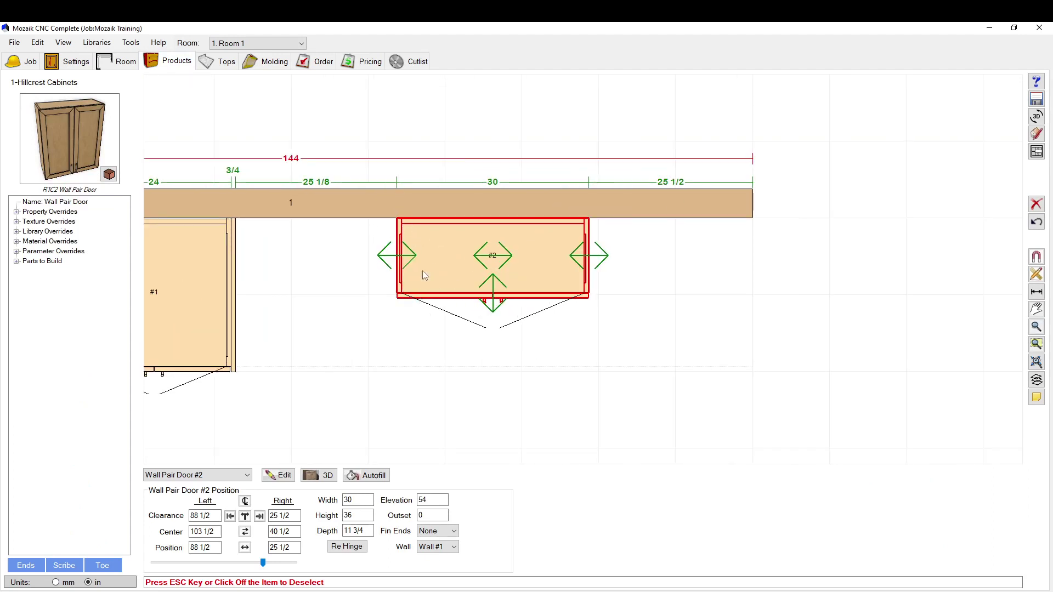
pyautogui.scroll(3, 422, 271)
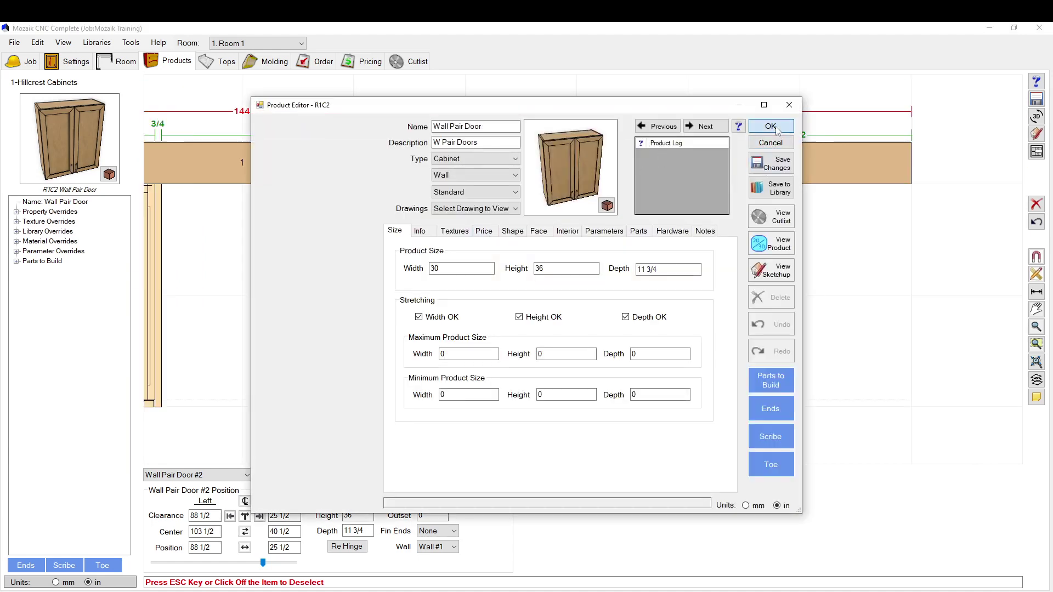
pyautogui.click(770, 126)
pyautogui.click(438, 531)
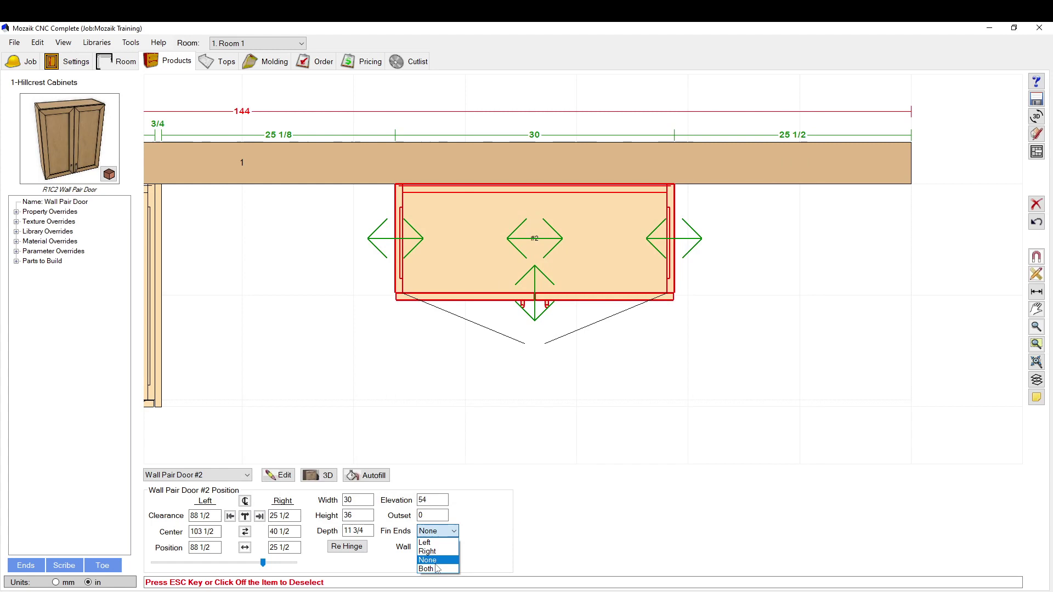
pyautogui.click(437, 569)
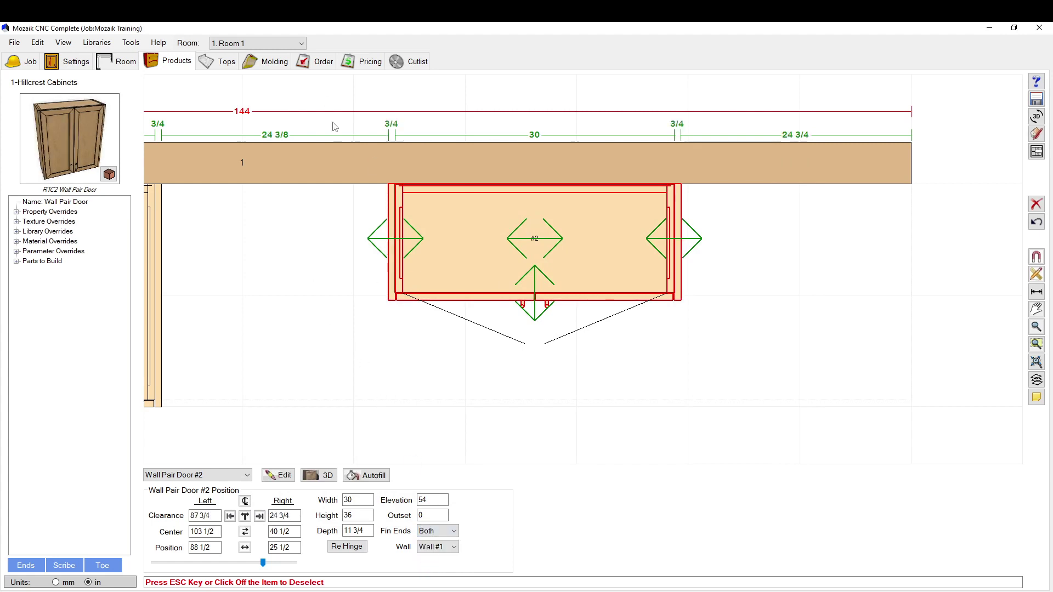
pyautogui.scroll(2, 393, 283)
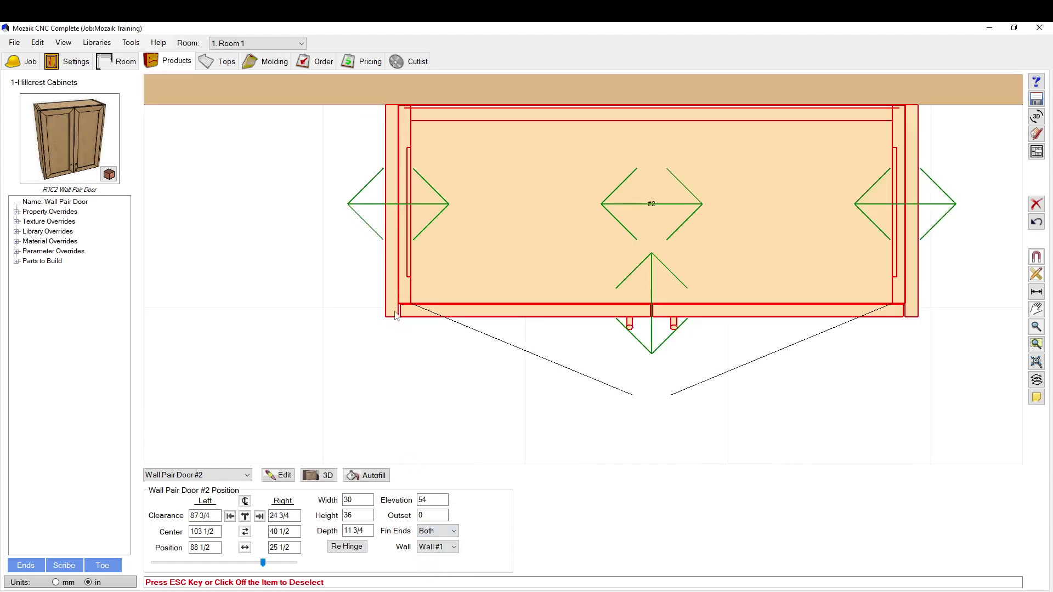
# Reapply automatic crown molding to the wall cabinet tops
pyautogui.click(268, 61)
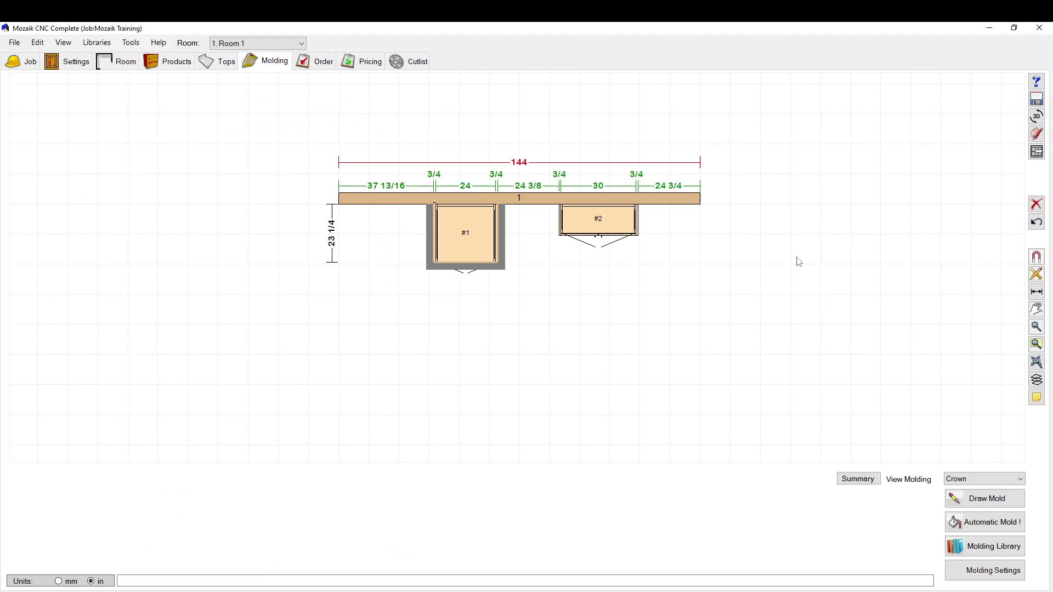
pyautogui.click(990, 528)
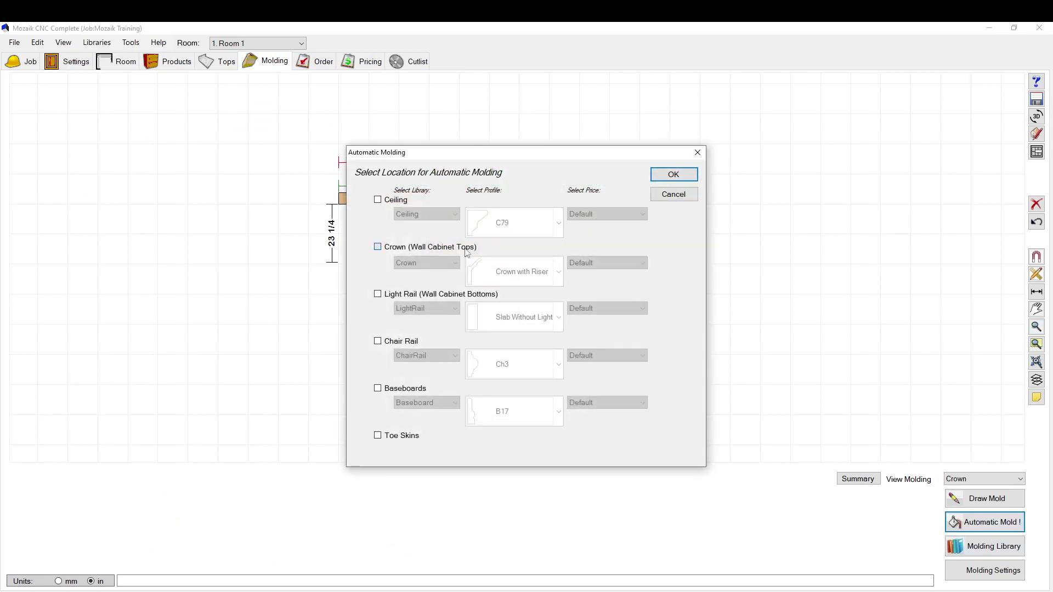
pyautogui.click(467, 251)
pyautogui.click(671, 174)
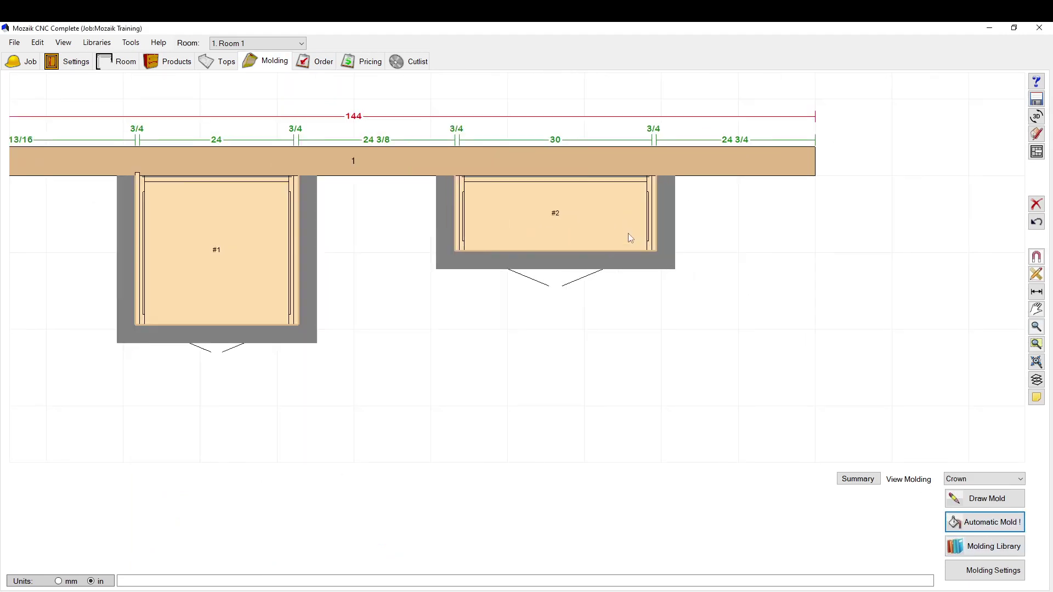
pyautogui.scroll(1, 630, 237)
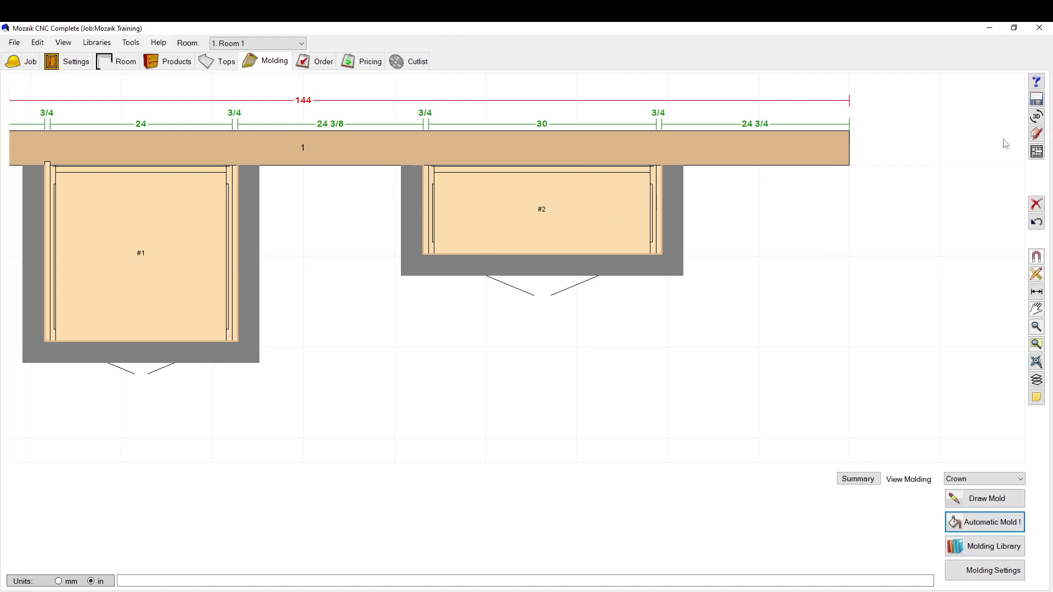
# Check in 3D, delete cabinet #2's crown, and show the Wall #1 elevation
pyautogui.click(1036, 116)
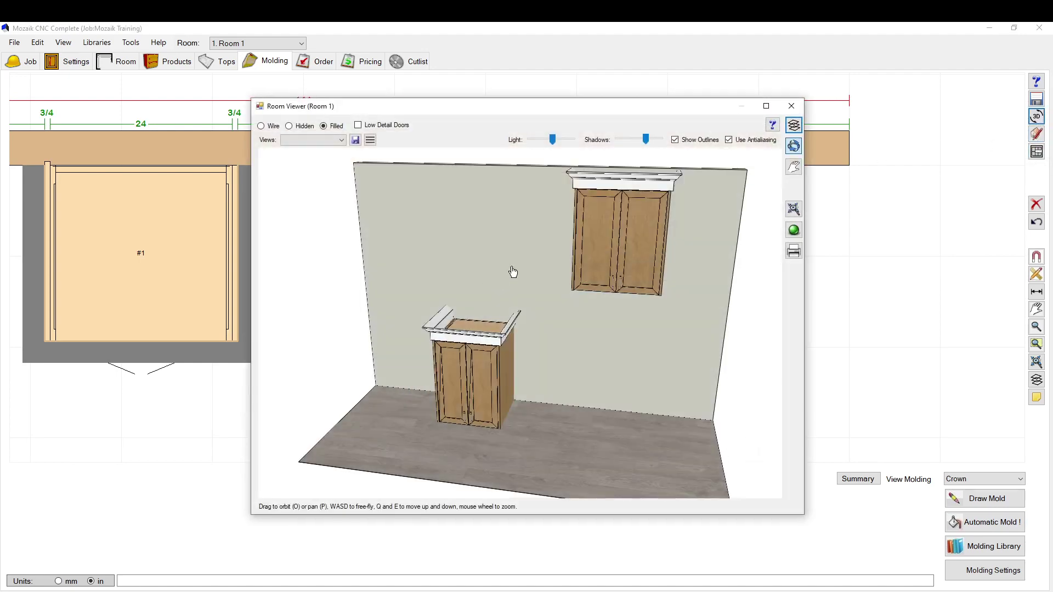
pyautogui.moveTo(735, 214); pyautogui.dragTo(780, 130)
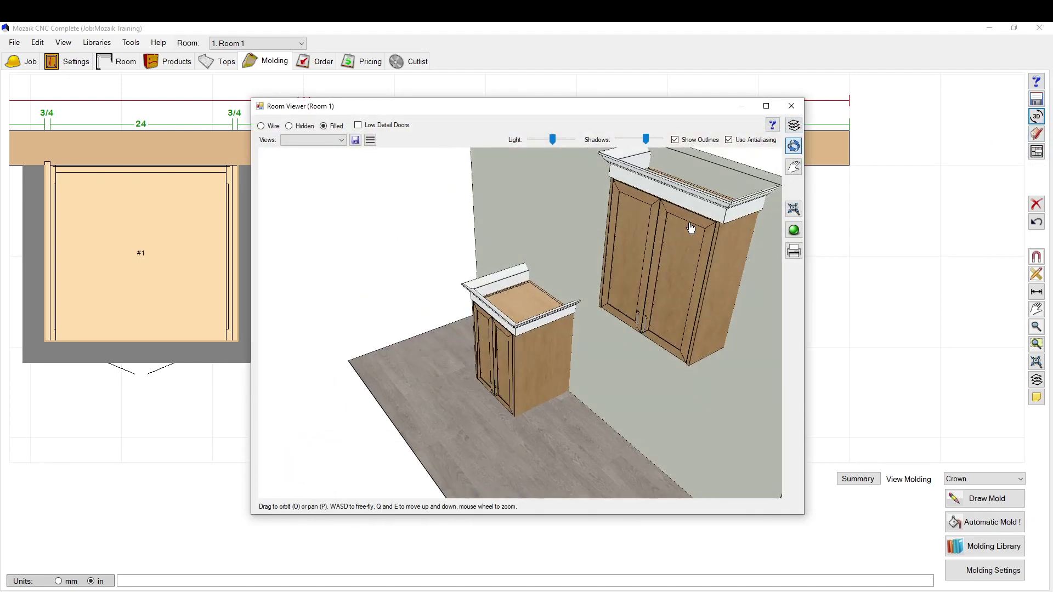
pyautogui.click(791, 106)
pyautogui.scroll(-3, 593, 234)
pyautogui.scroll(1, 561, 290)
pyautogui.click(559, 287)
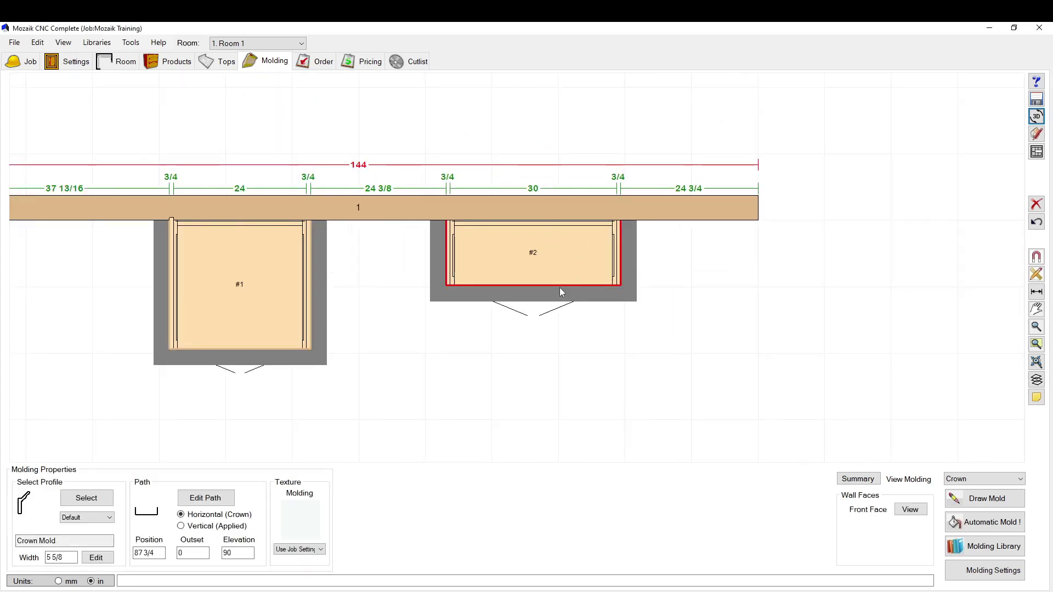
pyautogui.press('Delete')
pyautogui.scroll(1, 541, 259)
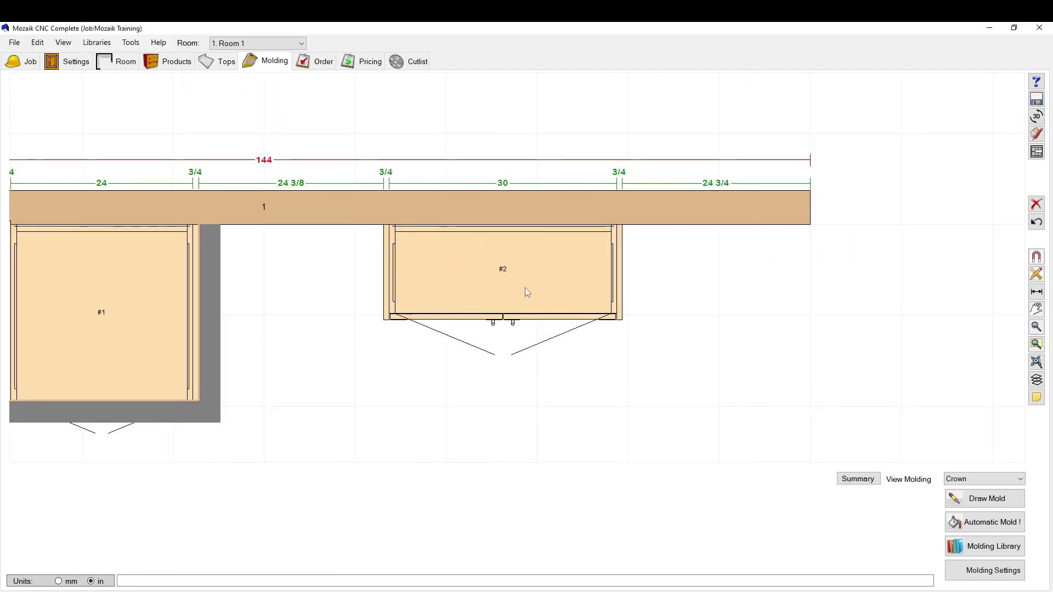
pyautogui.scroll(-2, 488, 246)
pyautogui.scroll(2, 435, 152)
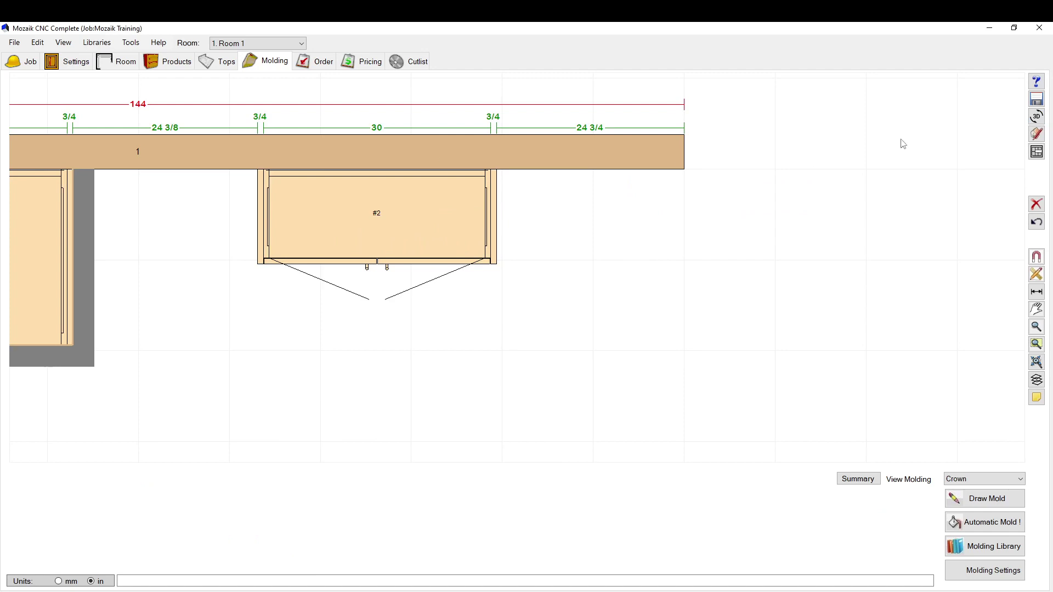
pyautogui.click(1036, 152)
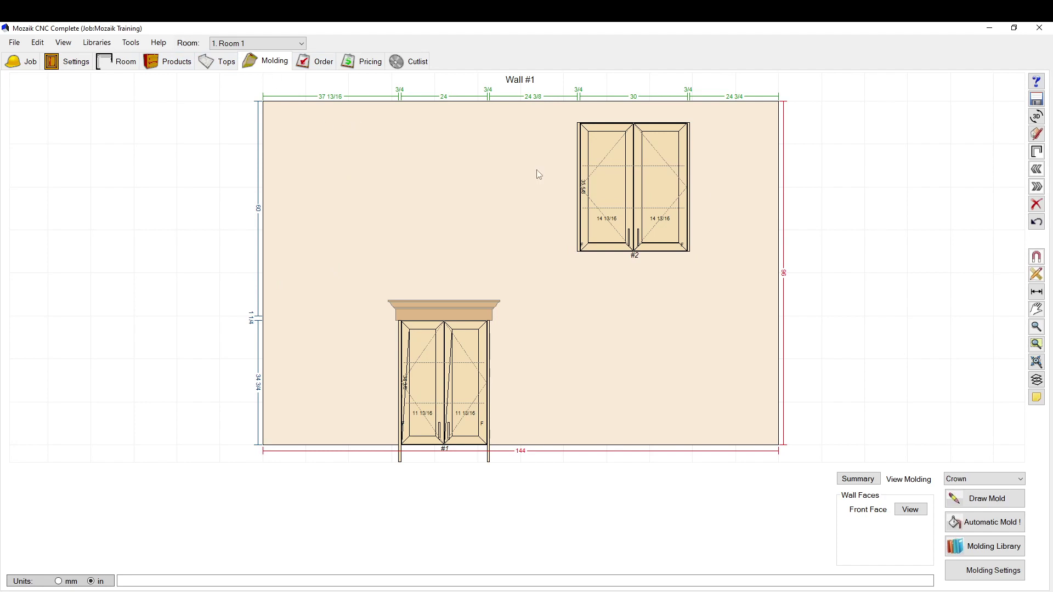
# Change Wall Pair Door #2's depth to 24 in the Wall #1 elevation
pyautogui.click(167, 61)
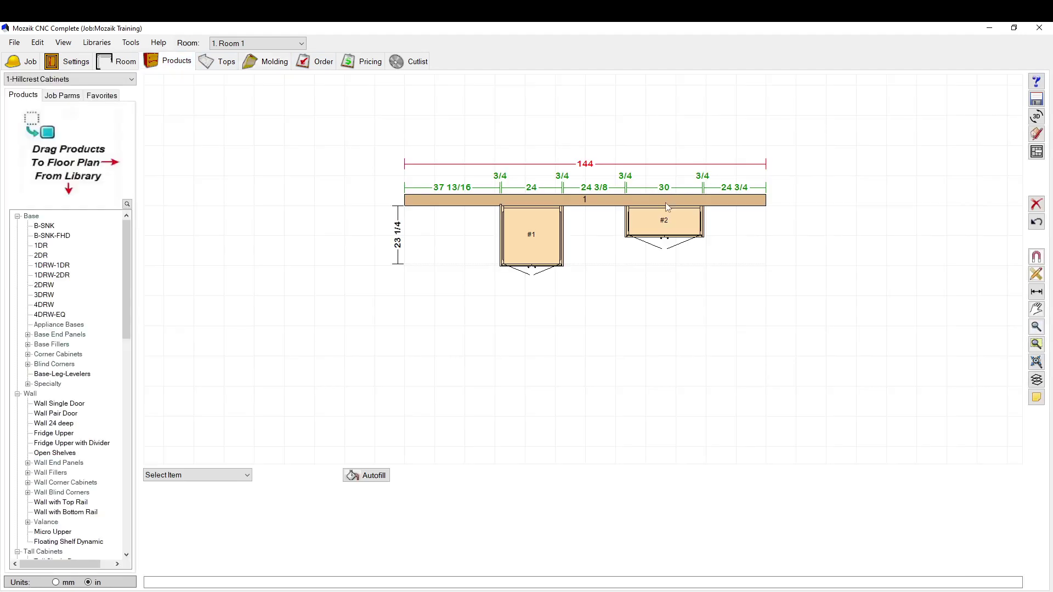
pyautogui.click(667, 211)
pyautogui.click(1042, 158)
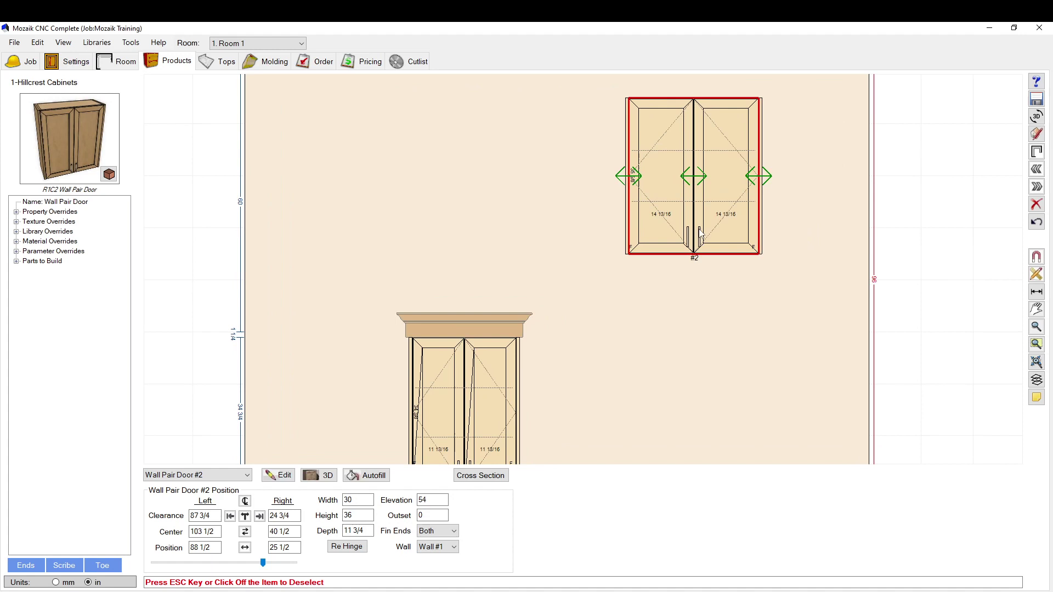
pyautogui.press('Tab')
pyautogui.press('Tab')
pyautogui.press('Tab')
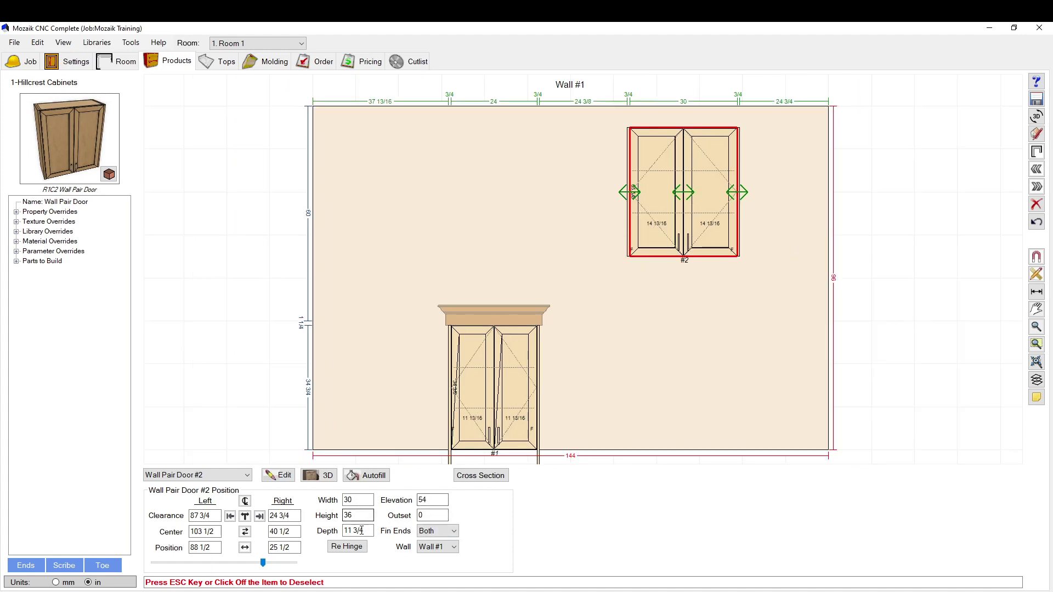
pyautogui.write('24')
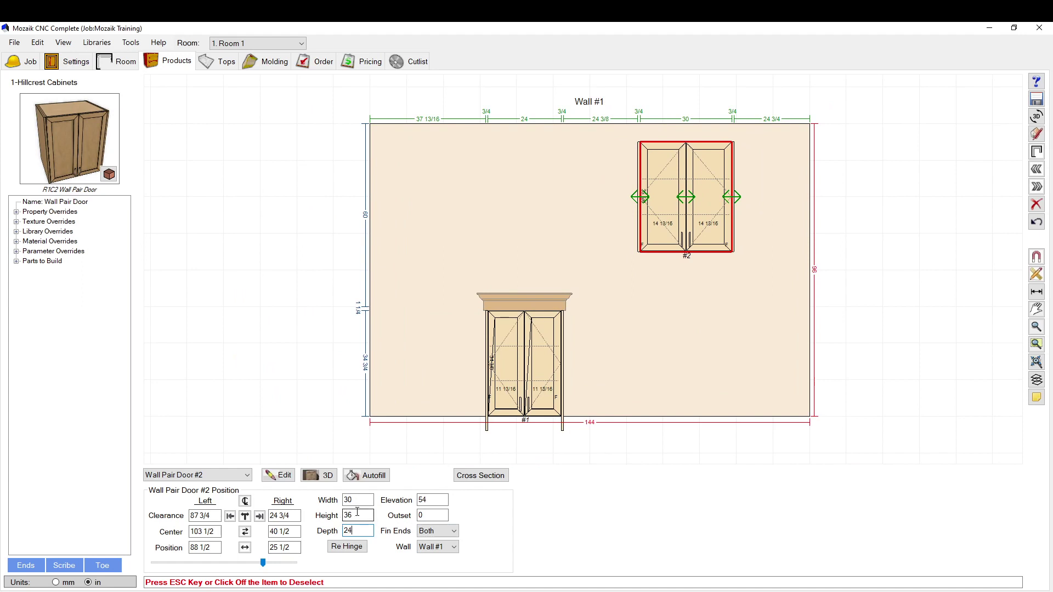
pyautogui.hotkey('shift', 'Tab')
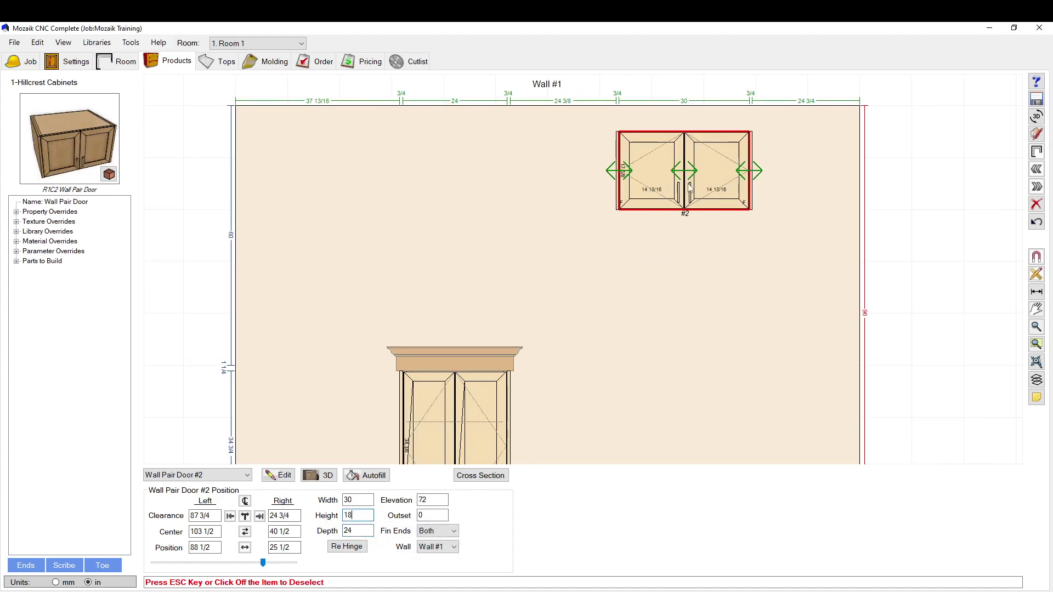
# Extend Wall Pair Door #2's right side down with a 72 bottom edge adjustment
pyautogui.scroll(1, 603, 147)
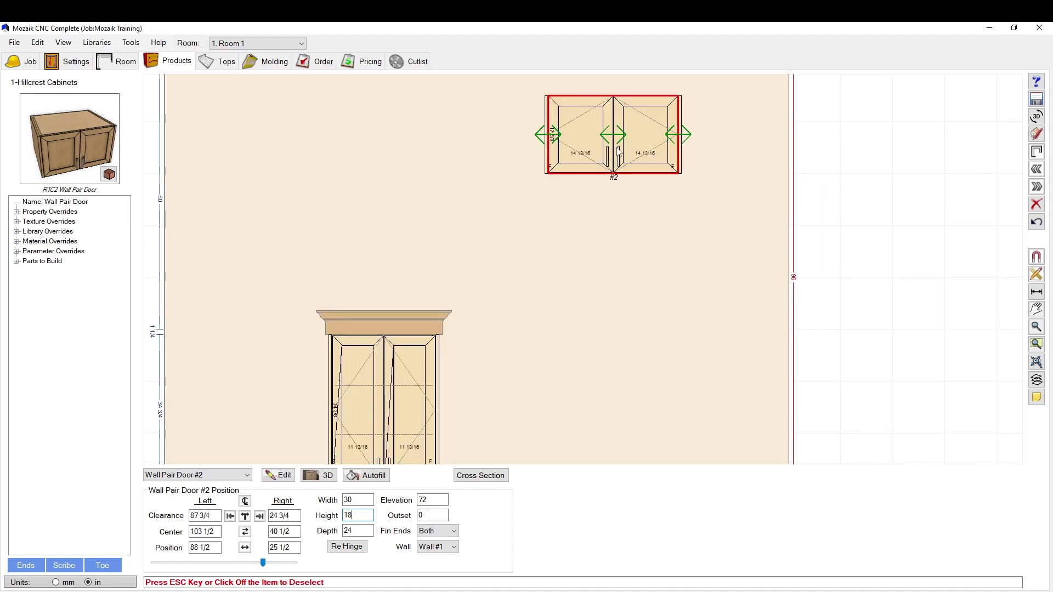
pyautogui.click(527, 317)
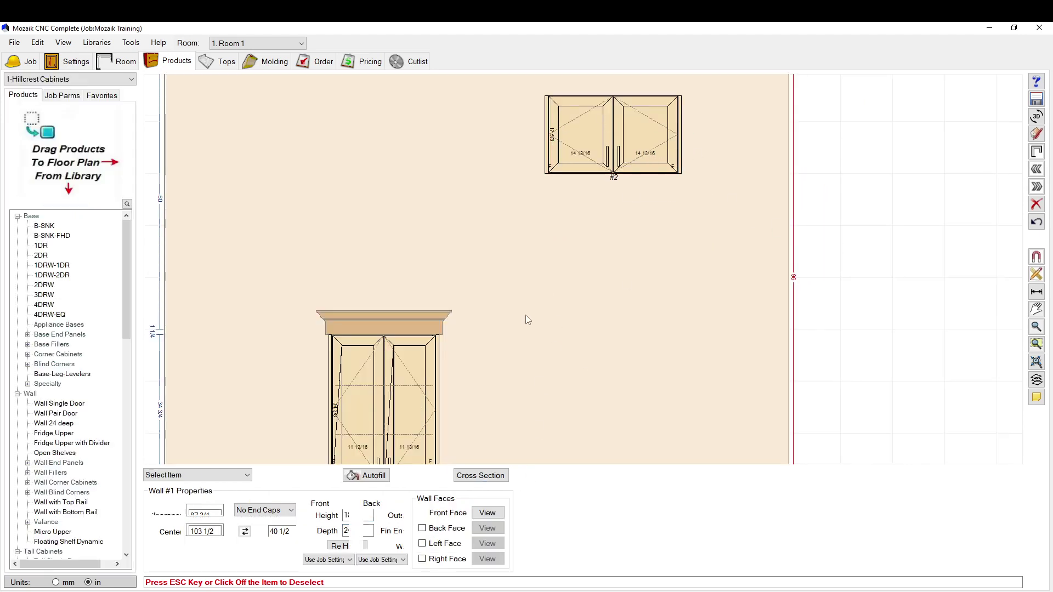
pyautogui.click(604, 167)
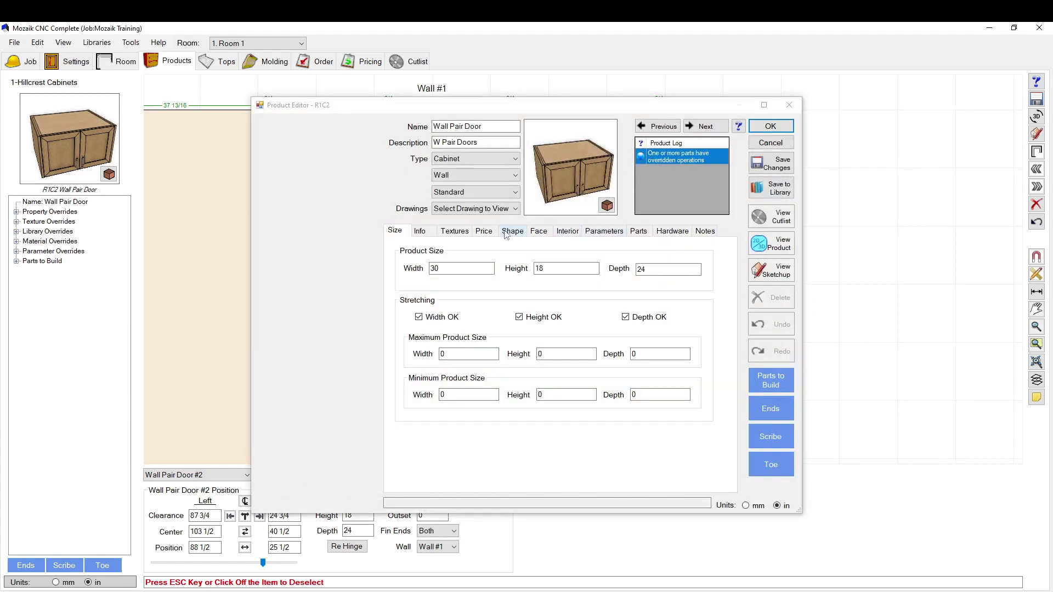
pyautogui.click(505, 232)
pyautogui.click(618, 343)
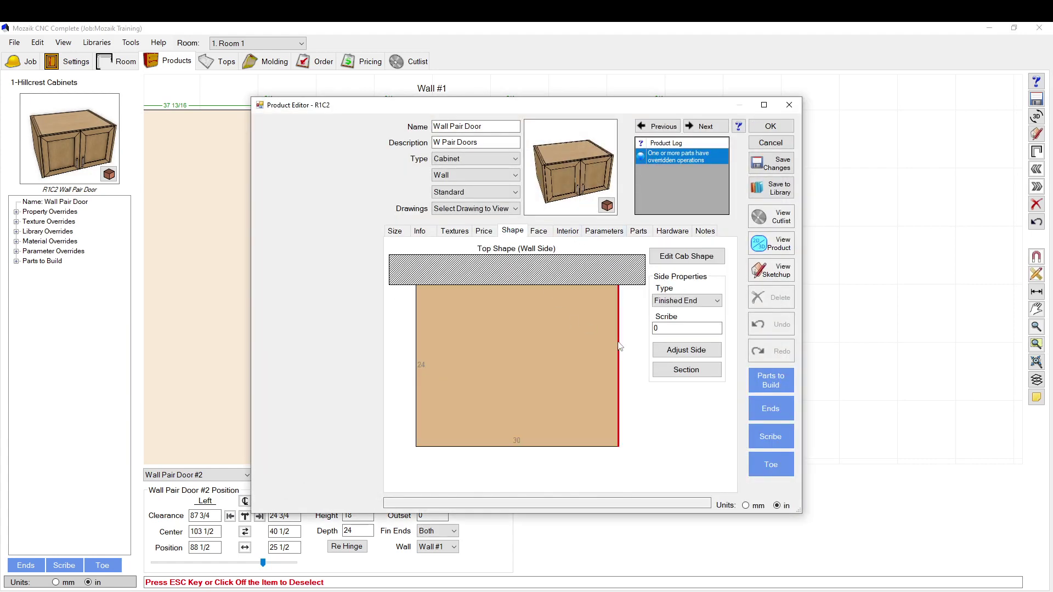
pyautogui.click(692, 352)
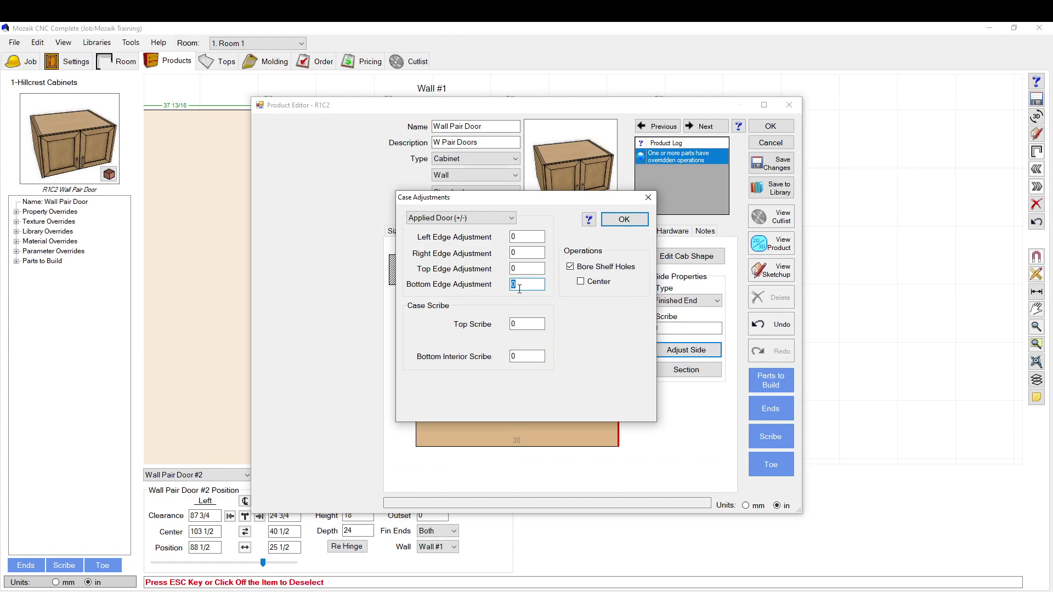
pyautogui.write('72')
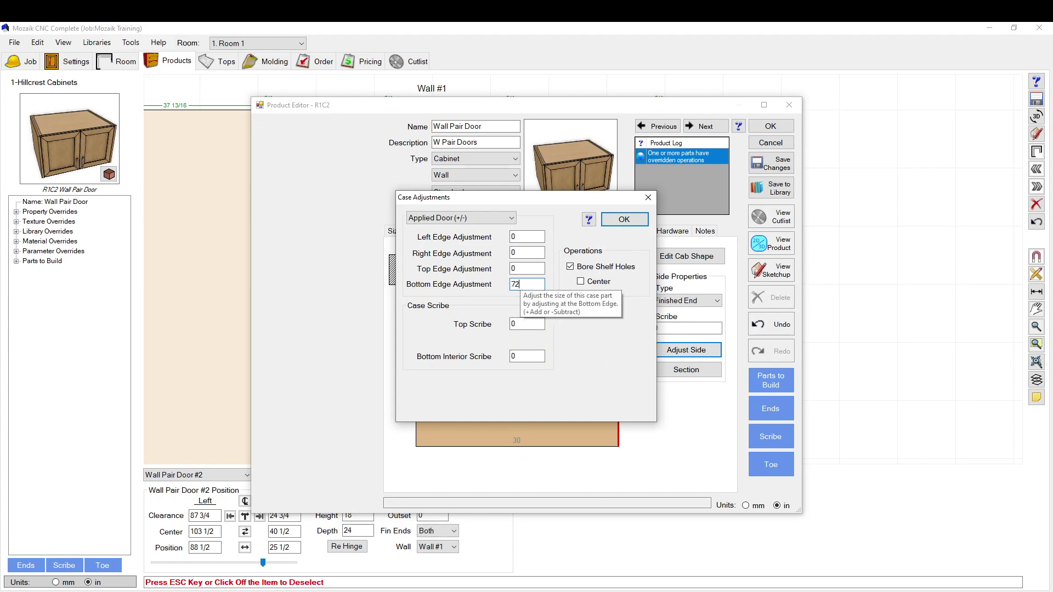
pyautogui.click(624, 220)
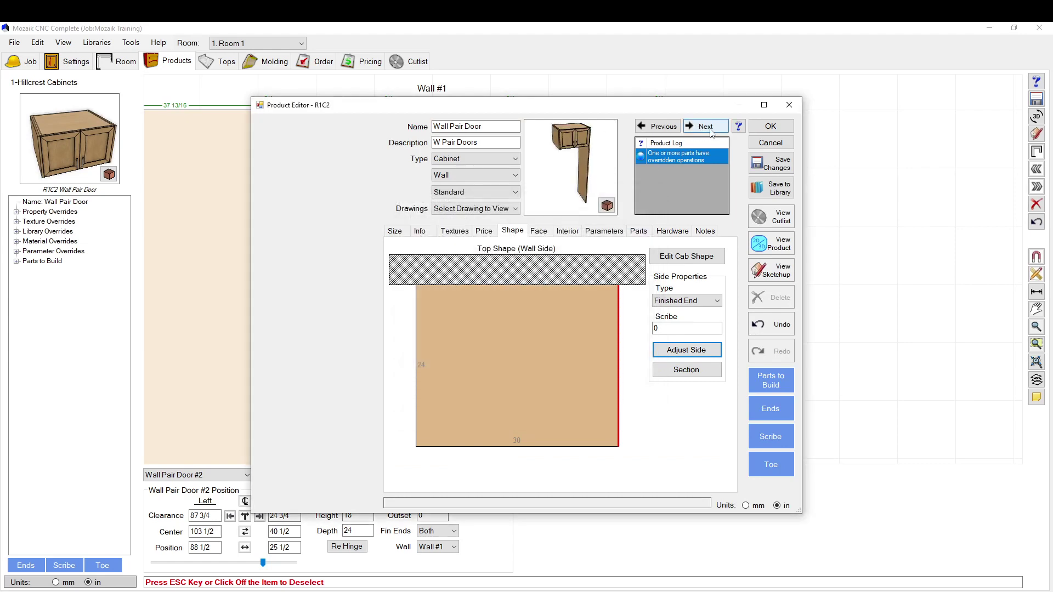
pyautogui.click(770, 126)
# Auto-place crown molding on the wall cabinet tops
pyautogui.scroll(-2, 534, 214)
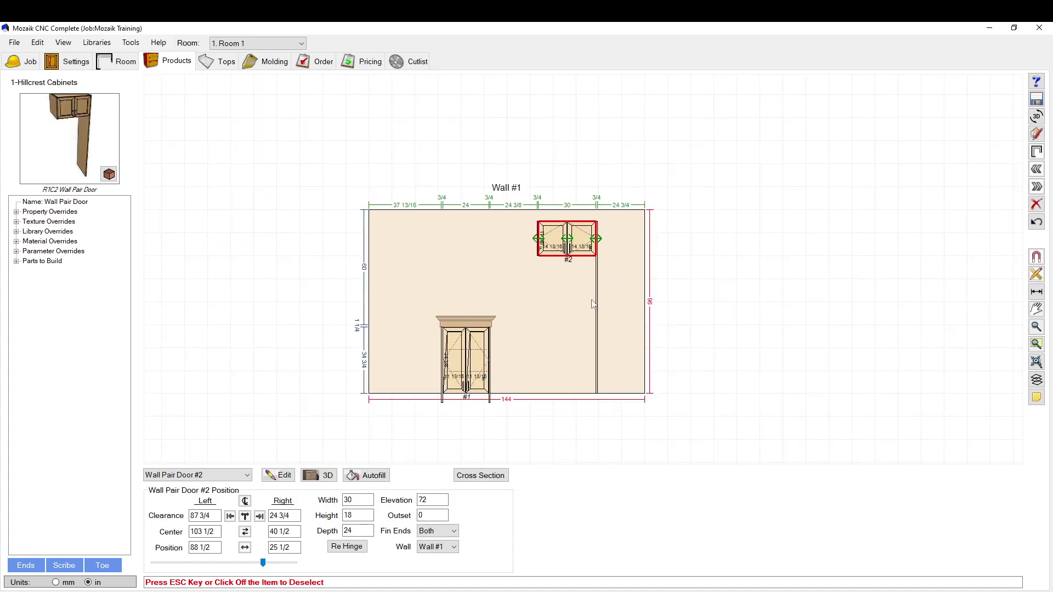
pyautogui.scroll(3, 577, 246)
pyautogui.scroll(-1, 577, 245)
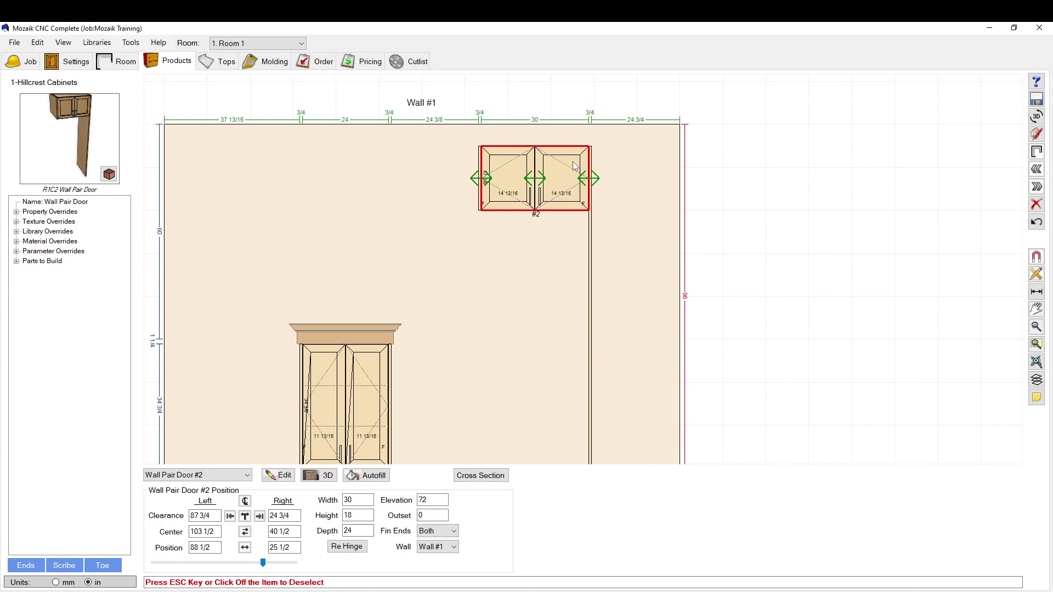
pyautogui.scroll(-1, 574, 166)
pyautogui.scroll(2, 571, 242)
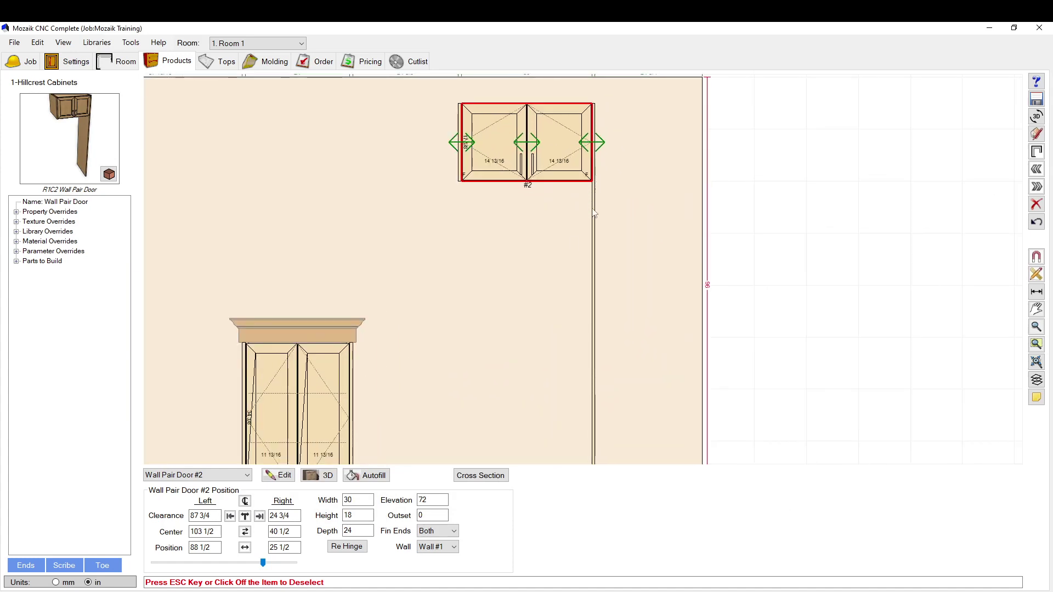
pyautogui.click(529, 314)
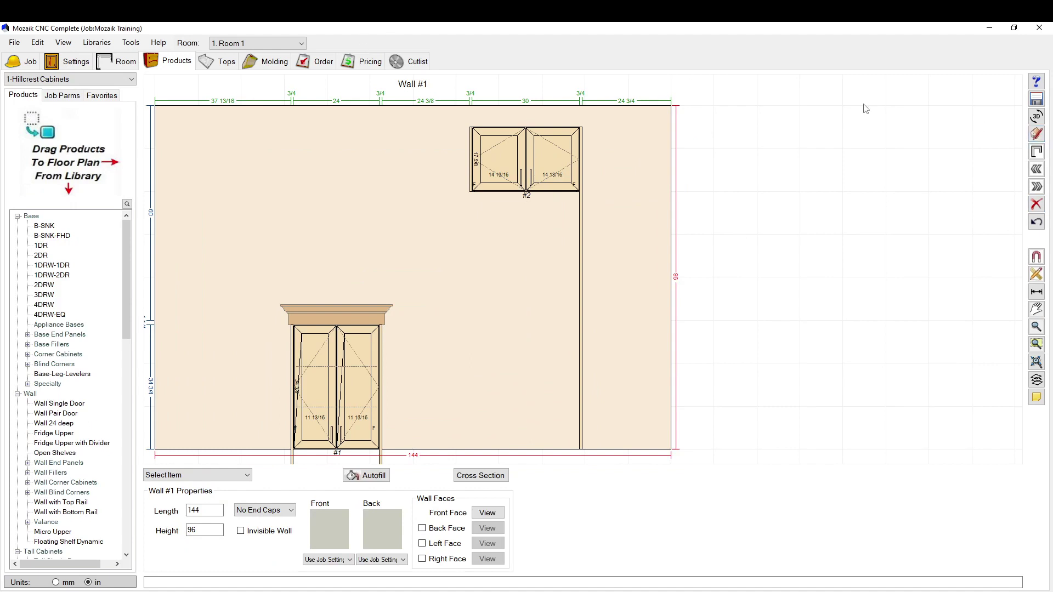
pyautogui.click(249, 62)
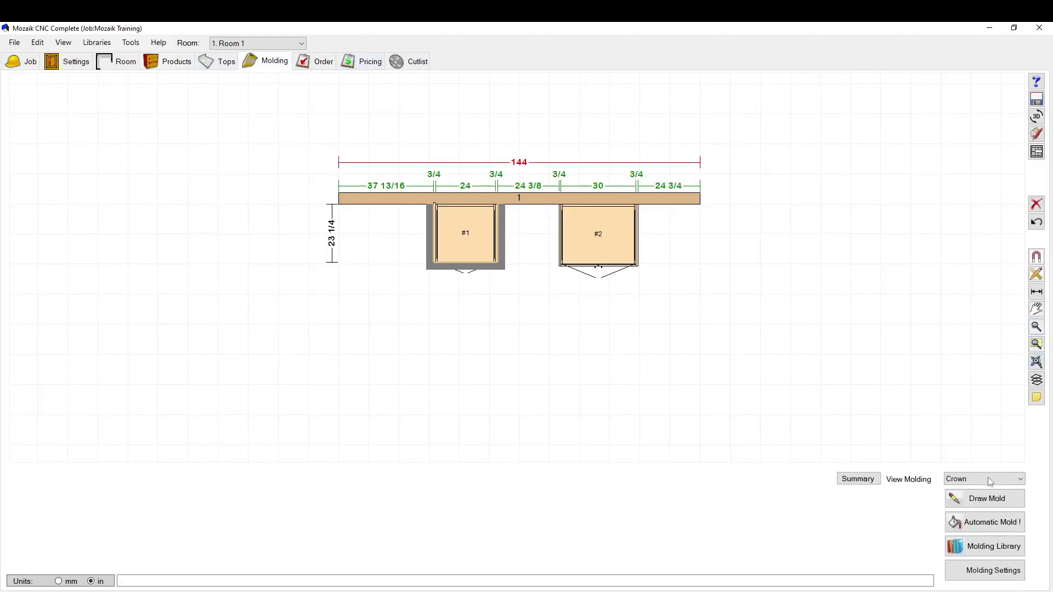
pyautogui.click(982, 523)
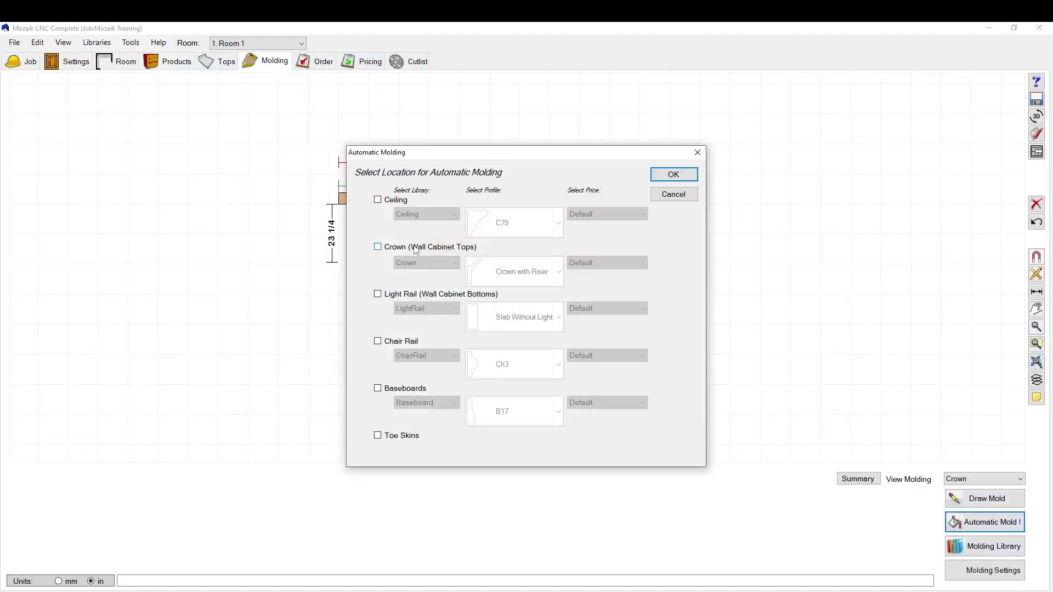
pyautogui.click(415, 250)
pyautogui.press('Return')
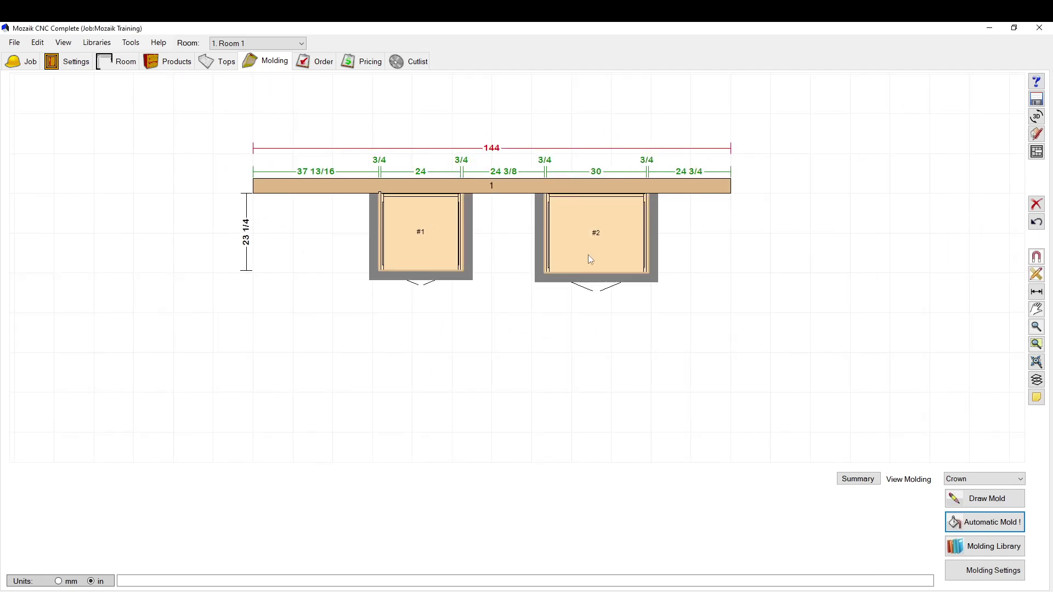
# Delete the crown over cabinet #2 and view the Wall #1 elevation
pyautogui.click(614, 282)
pyautogui.press('Delete')
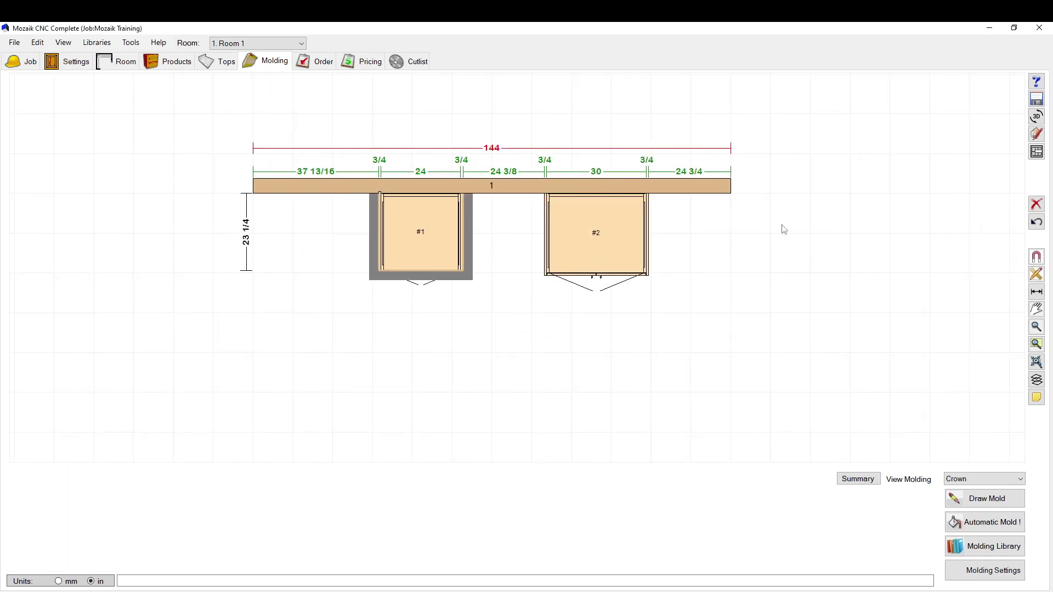
pyautogui.click(1037, 151)
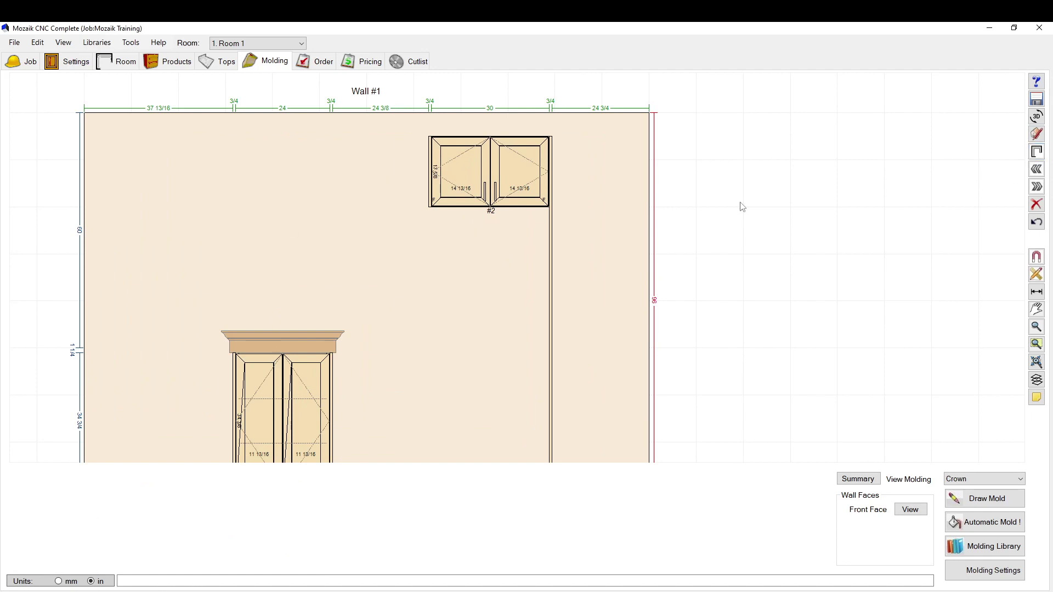
pyautogui.scroll(-2, 740, 204)
pyautogui.scroll(2, 521, 183)
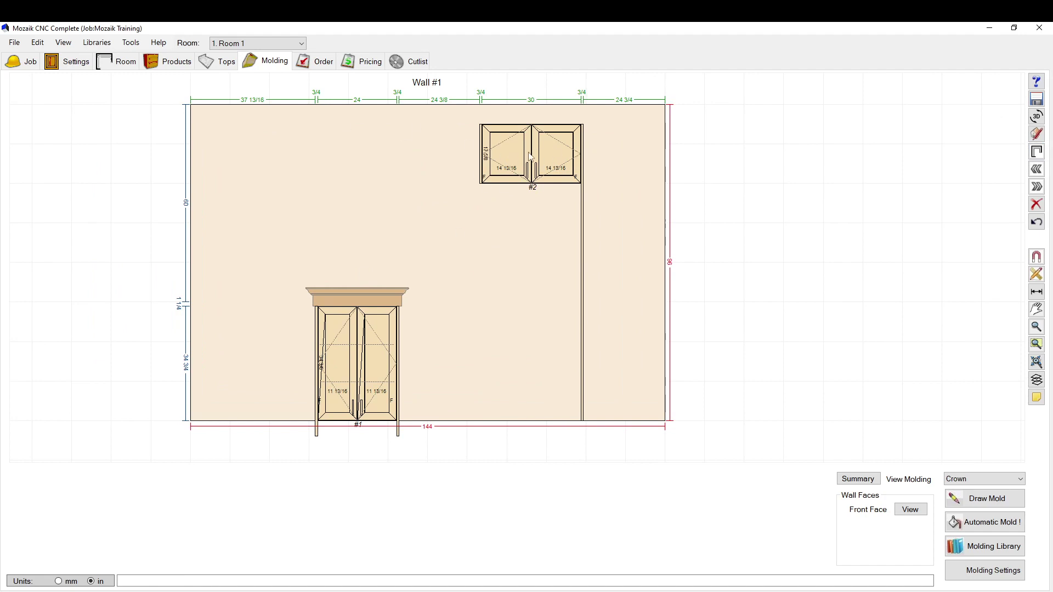
pyautogui.scroll(3, 370, 342)
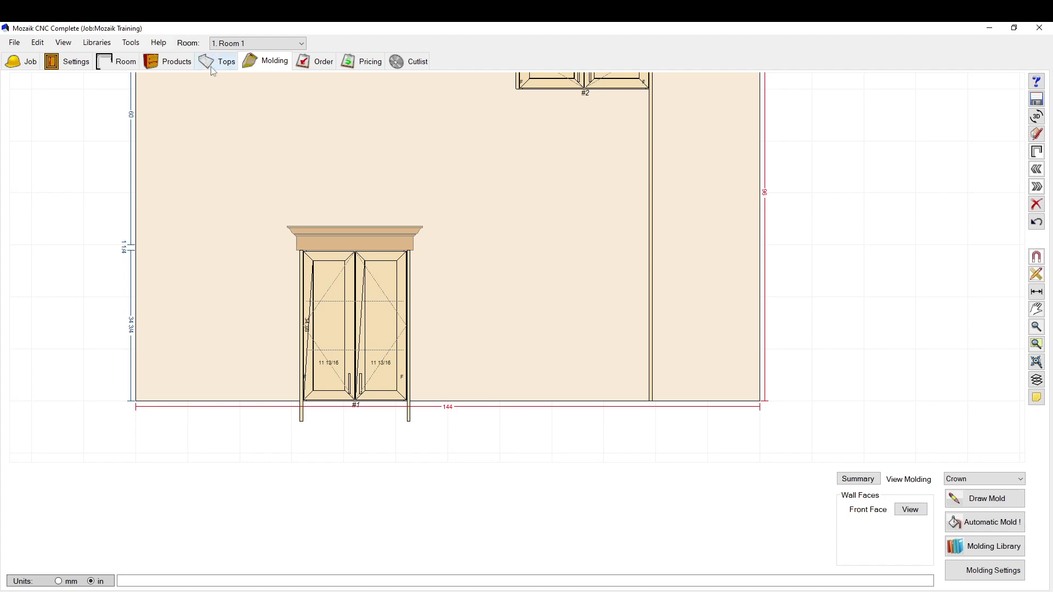
# Delete cabinets #1 and #2, leaving Wall #1 empty
pyautogui.click(170, 60)
pyautogui.click(533, 250)
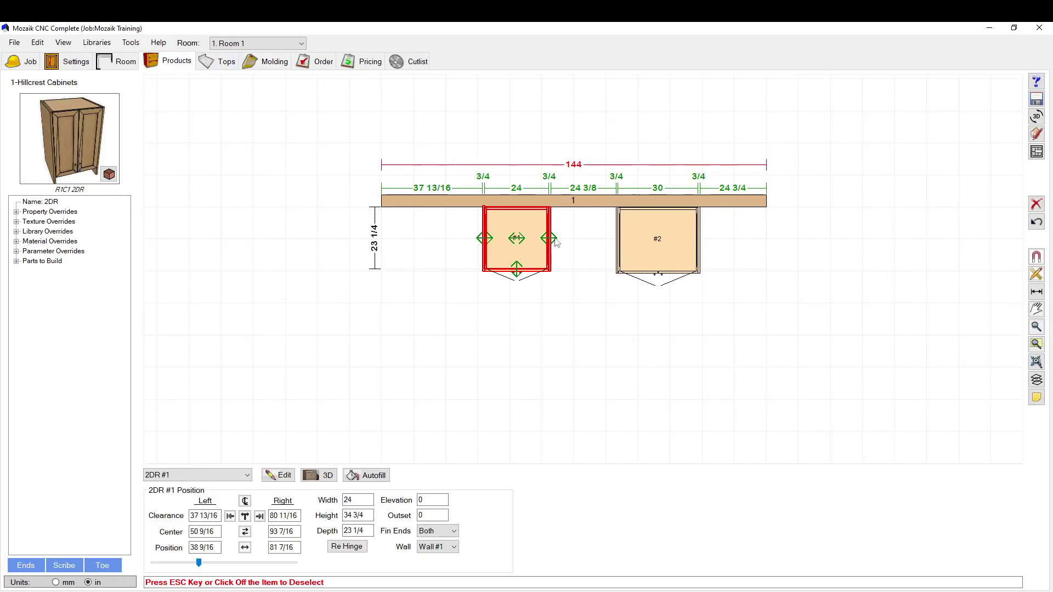
pyautogui.scroll(1, 557, 243)
pyautogui.press('Delete')
pyautogui.click(681, 235)
pyautogui.press('Delete')
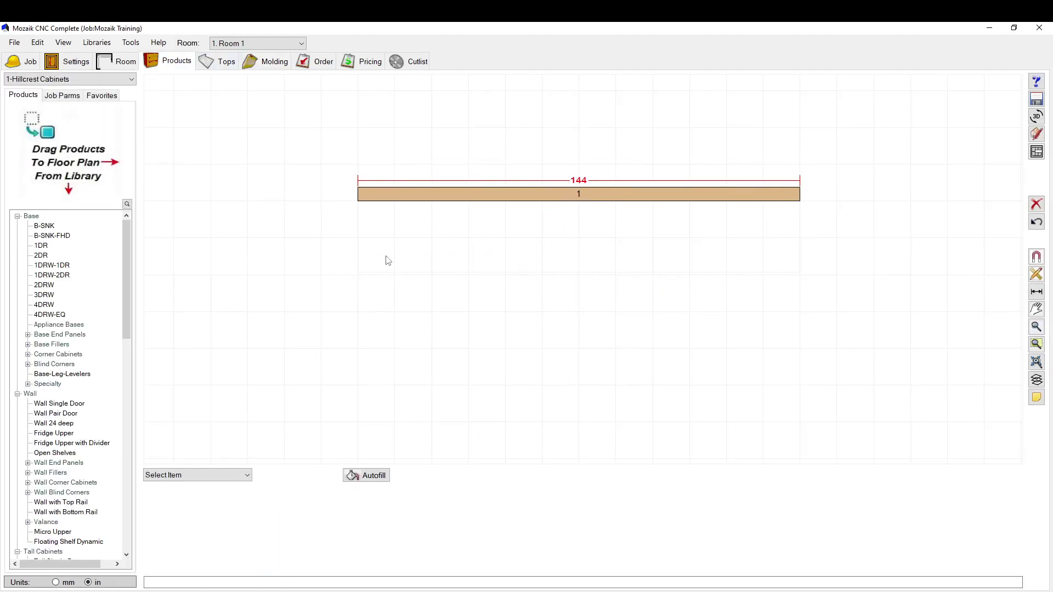
pyautogui.scroll(-2, 368, 244)
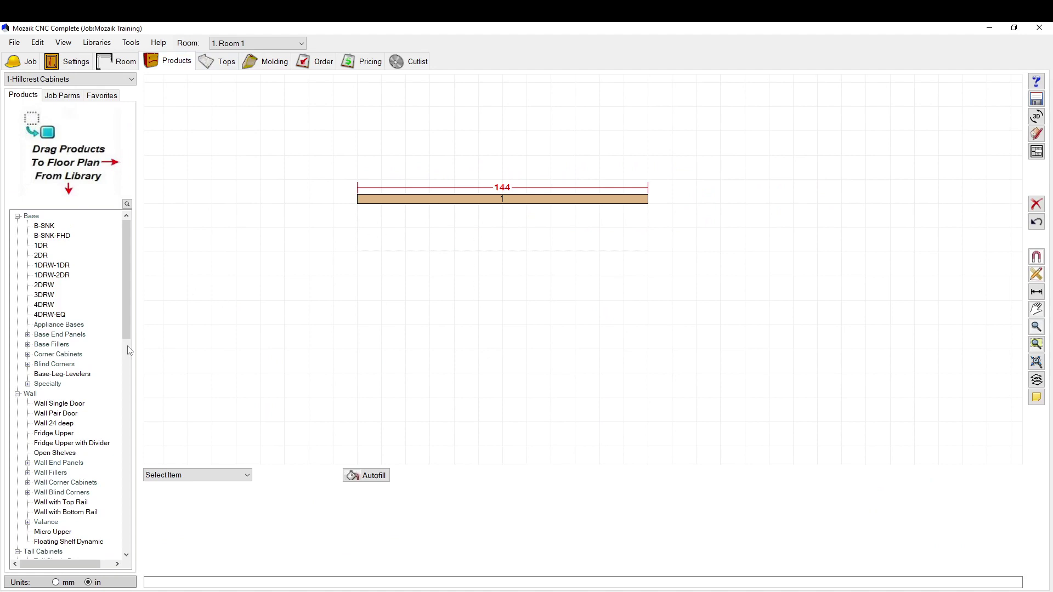
pyautogui.click(477, 202)
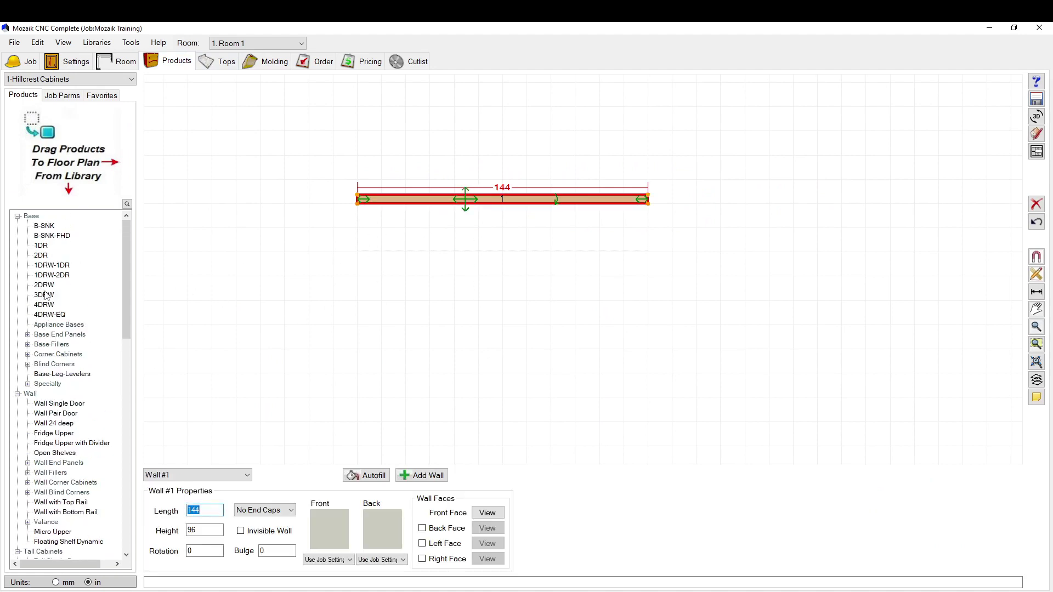
# Add a second island wall and move it up toward the first island
pyautogui.click(117, 60)
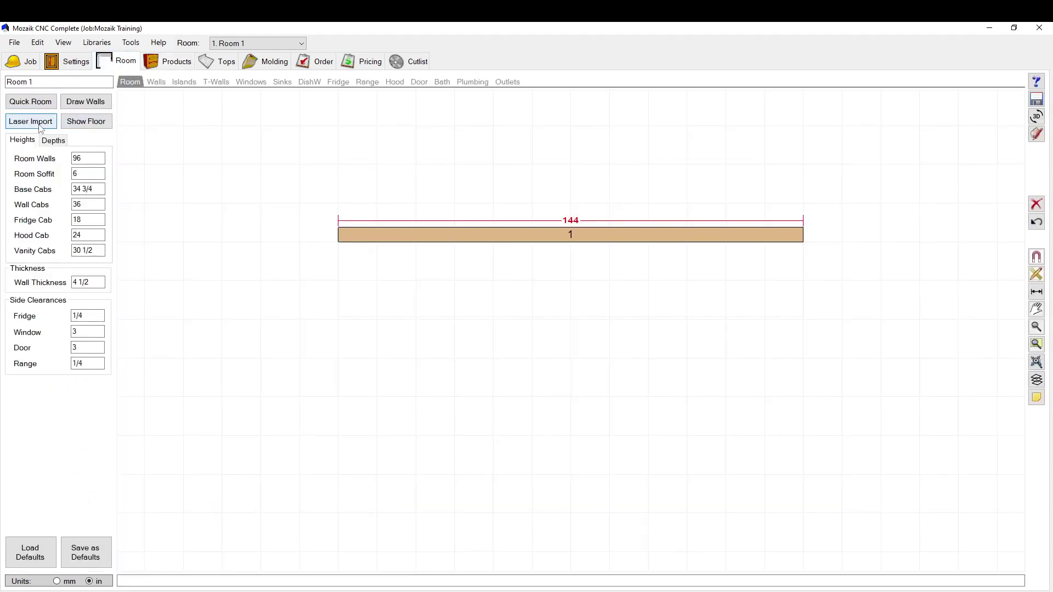
pyautogui.click(184, 81)
pyautogui.click(85, 101)
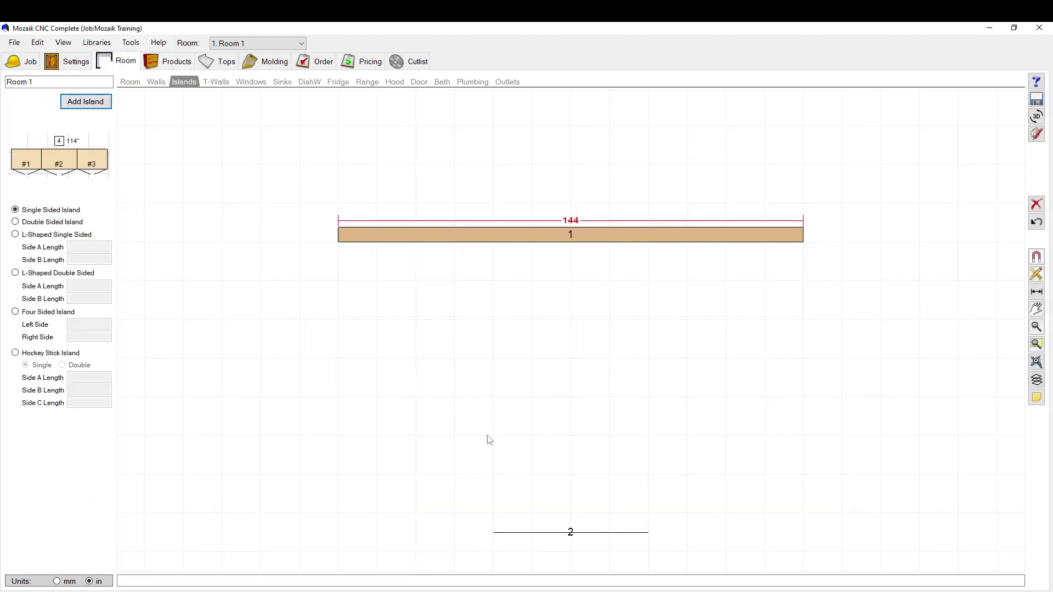
pyautogui.click(569, 532)
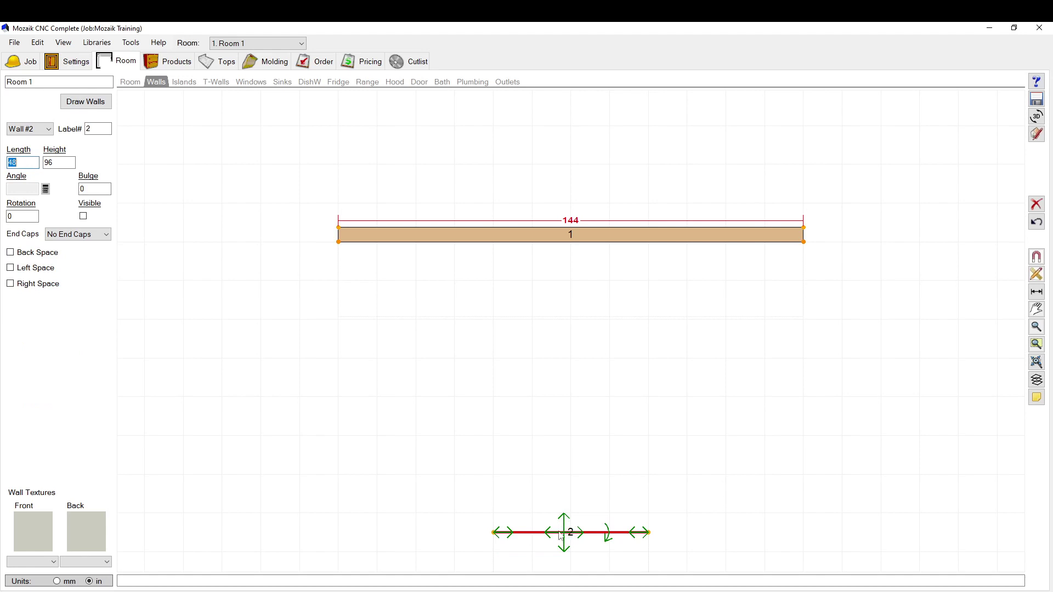
pyautogui.moveTo(568, 532); pyautogui.dragTo(590, 409)
pyautogui.click(168, 61)
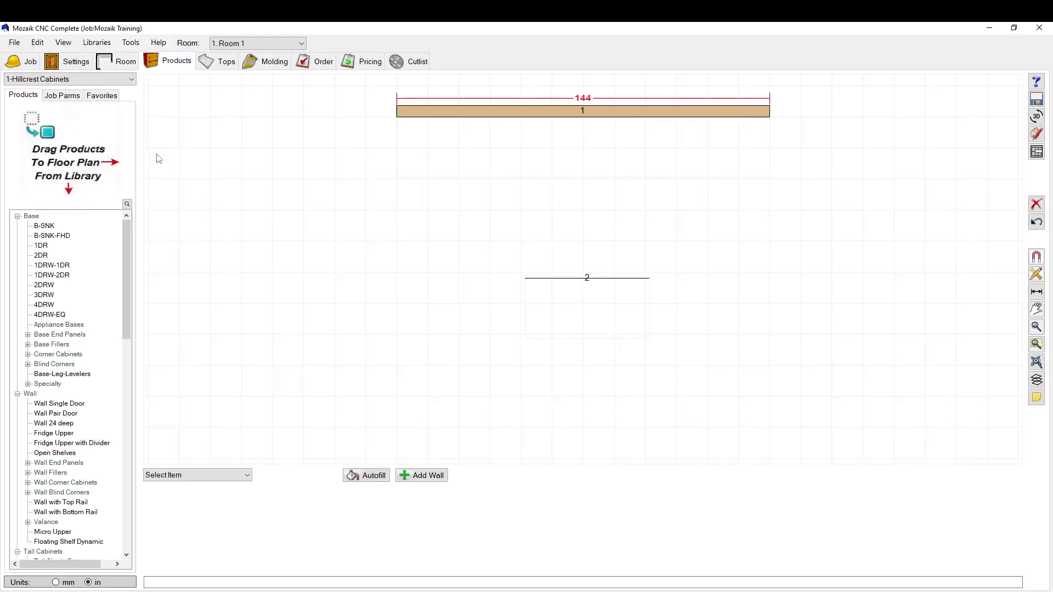
# Place a 2DR two-door base cabinet on island wall 2 and set its depth to 36
pyautogui.click(40, 248)
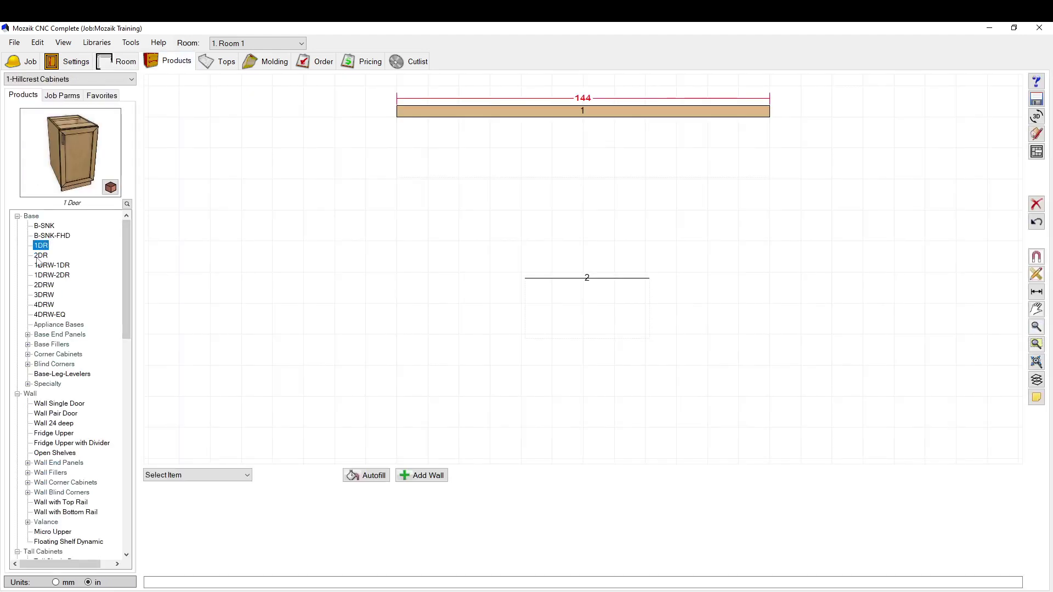
pyautogui.click(39, 256)
pyautogui.moveTo(39, 262); pyautogui.dragTo(584, 332)
pyautogui.scroll(3, 559, 318)
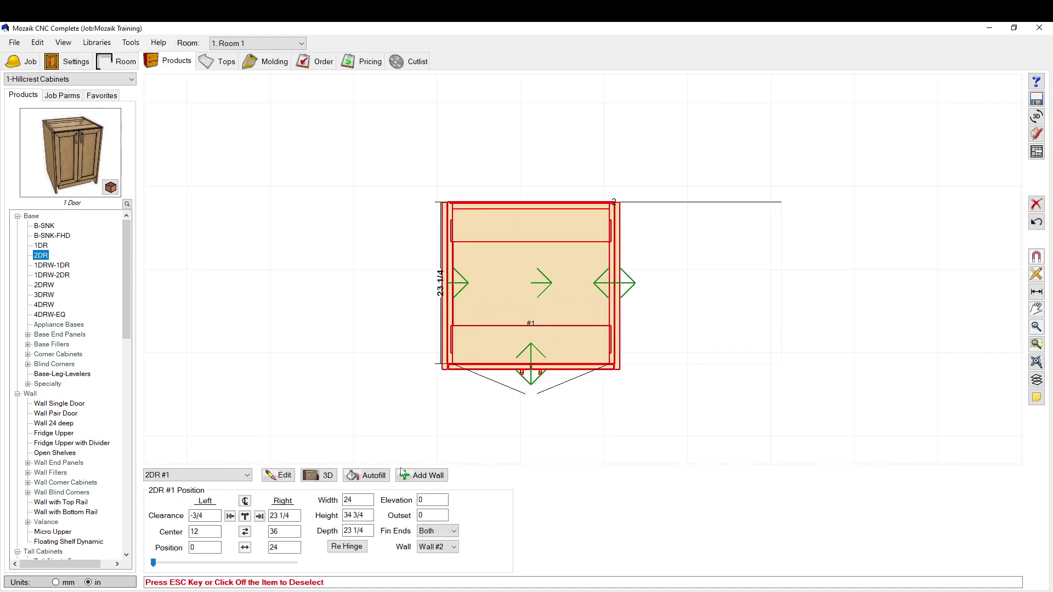
pyautogui.click(366, 532)
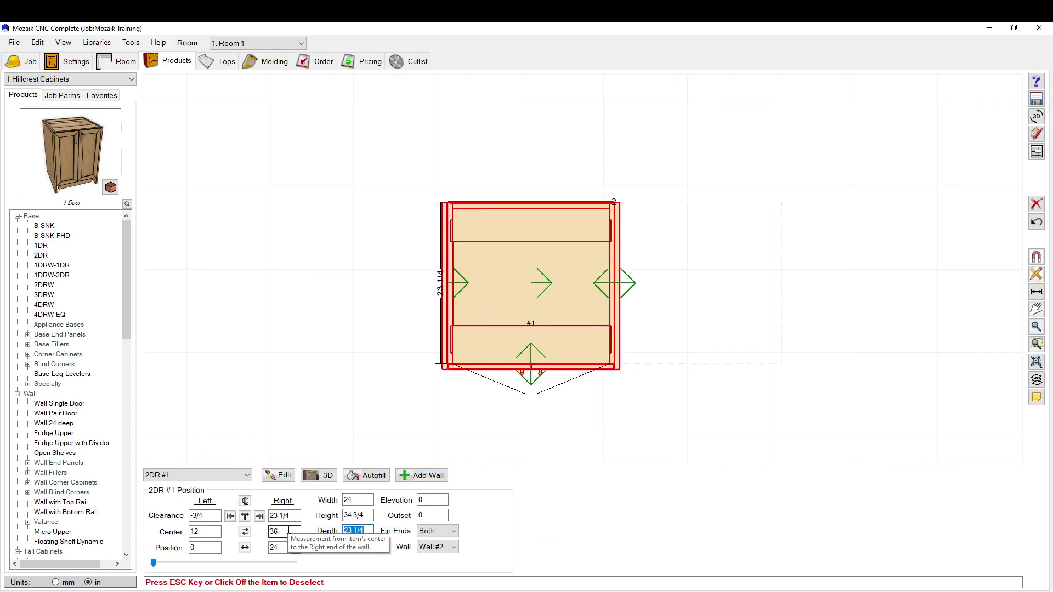
pyautogui.write('30')
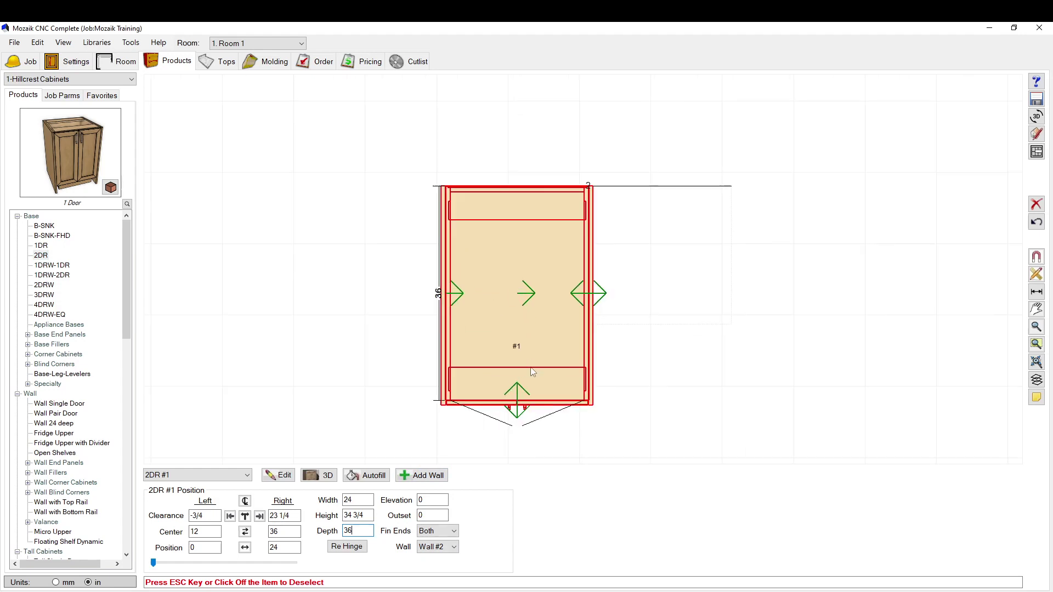
# In the cabinet's Product Editor Shape settings, select the left side edge
pyautogui.doubleClick(514, 297)
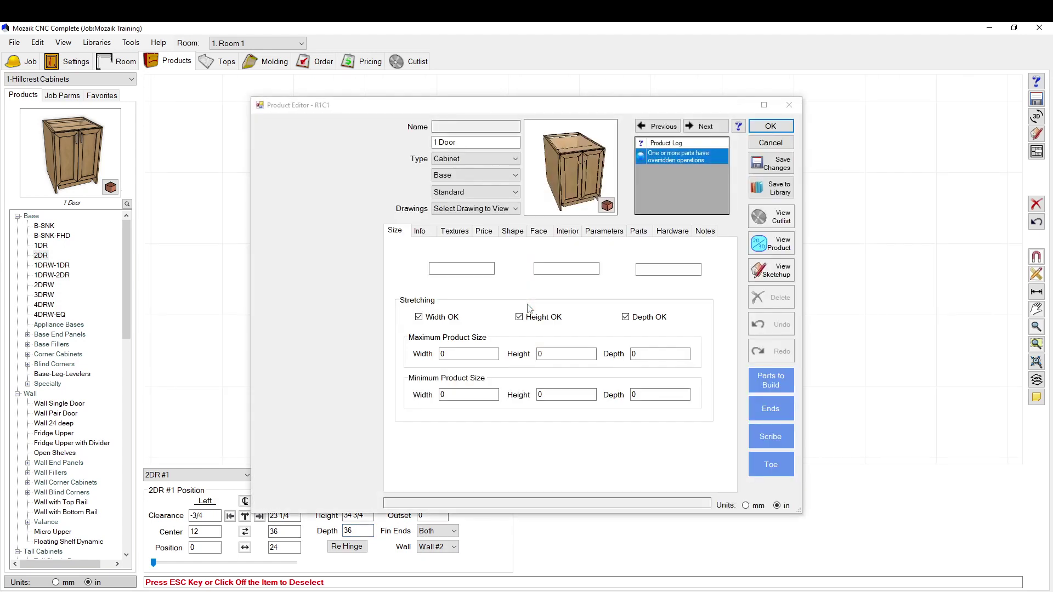
pyautogui.moveTo(571, 169); pyautogui.dragTo(559, 163)
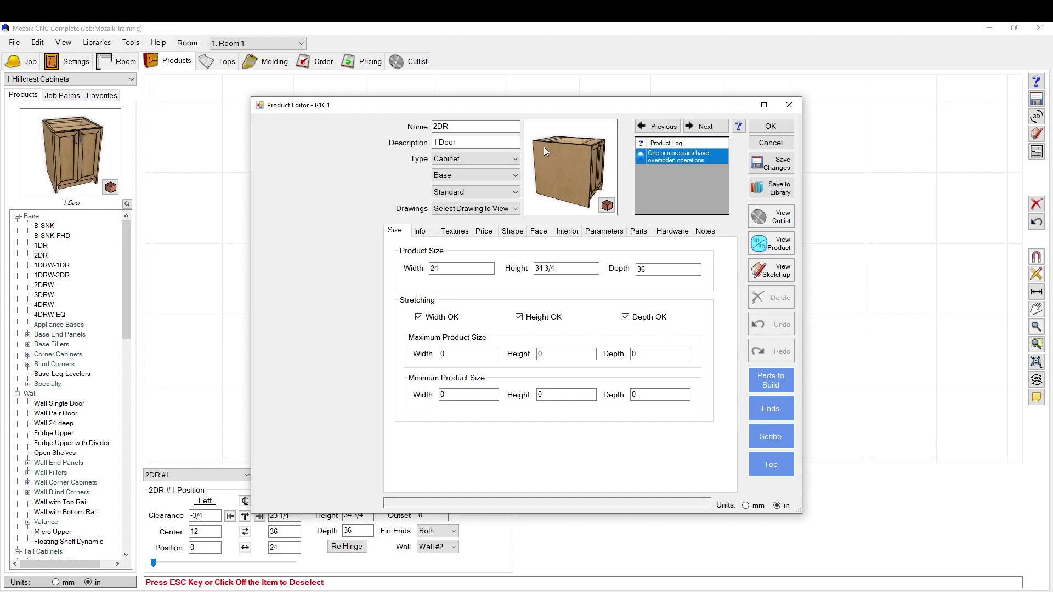
pyautogui.moveTo(545, 181); pyautogui.dragTo(527, 211)
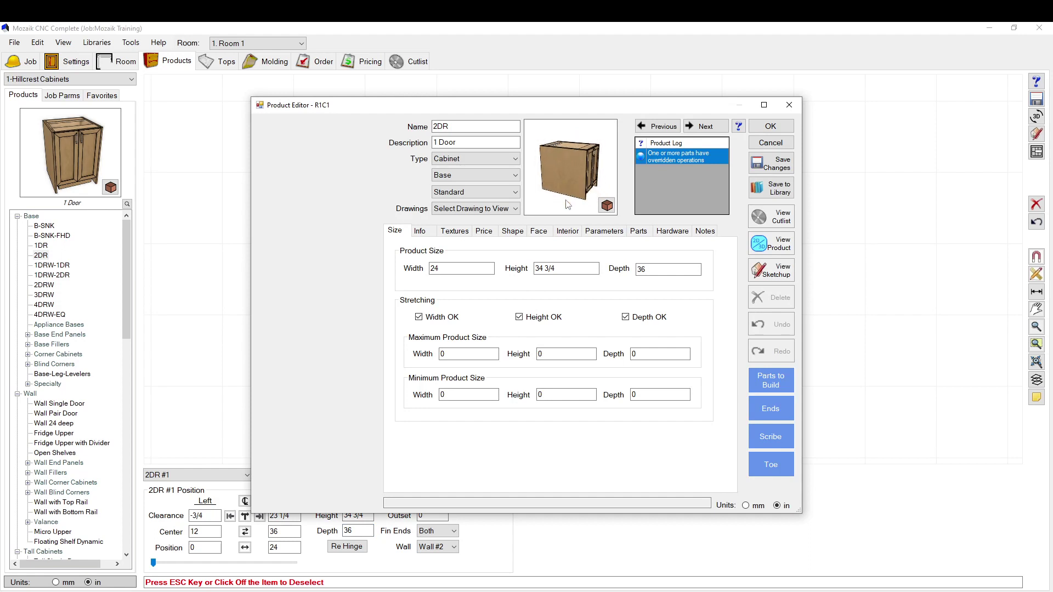
pyautogui.click(513, 231)
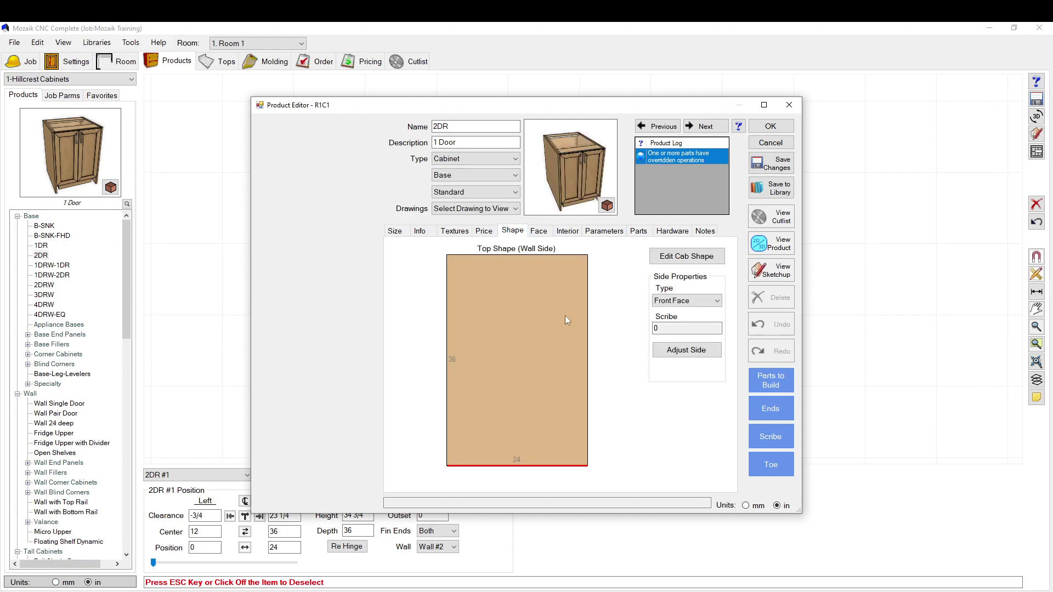
pyautogui.click(447, 325)
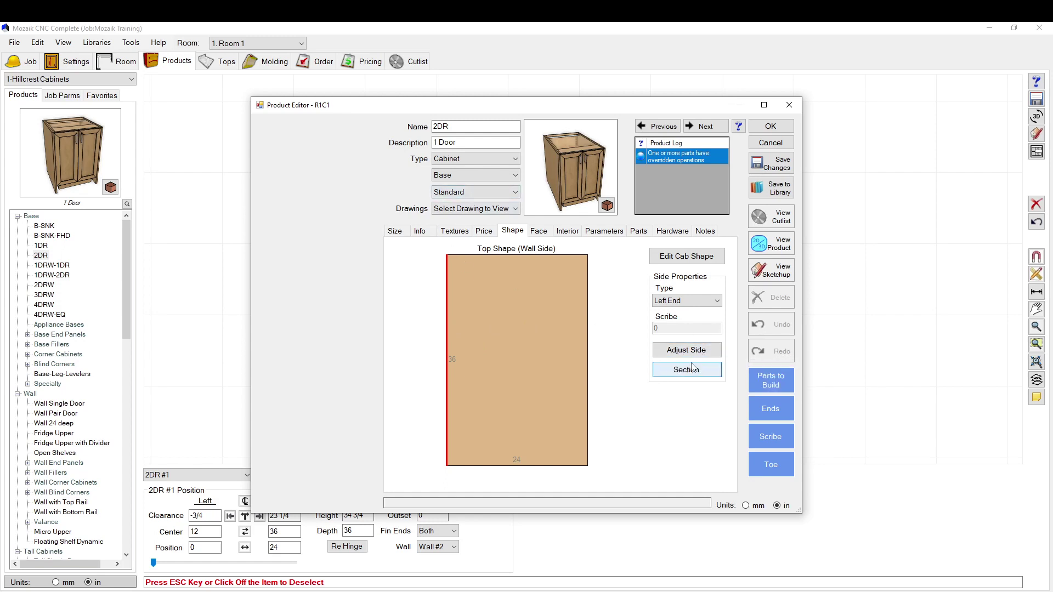
# Apply the U-3000 door style to the left end's section
pyautogui.click(685, 370)
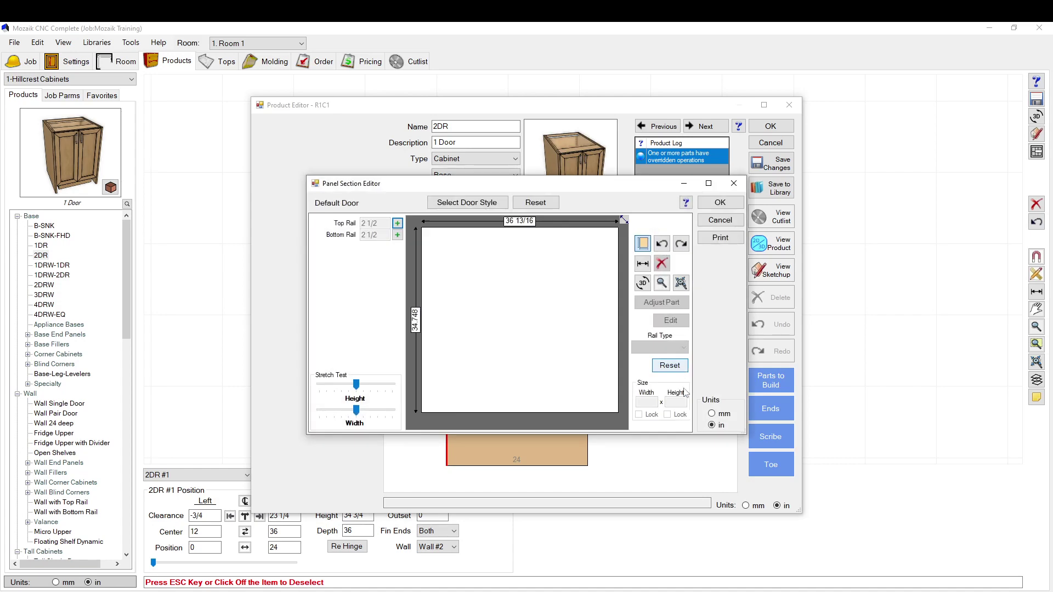
pyautogui.click(463, 204)
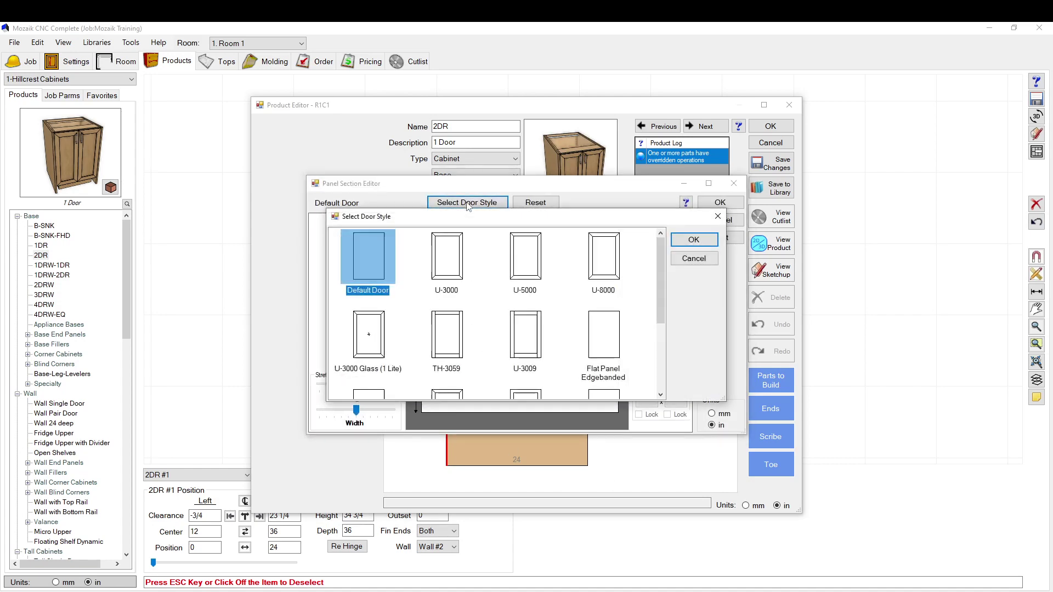
pyautogui.click(446, 262)
pyautogui.click(694, 241)
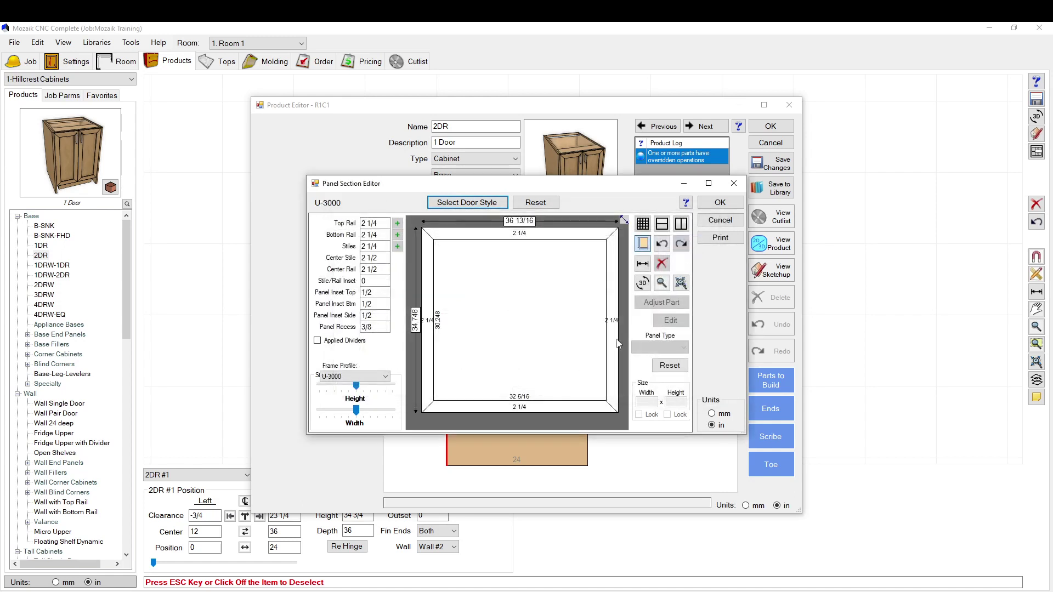
pyautogui.click(509, 305)
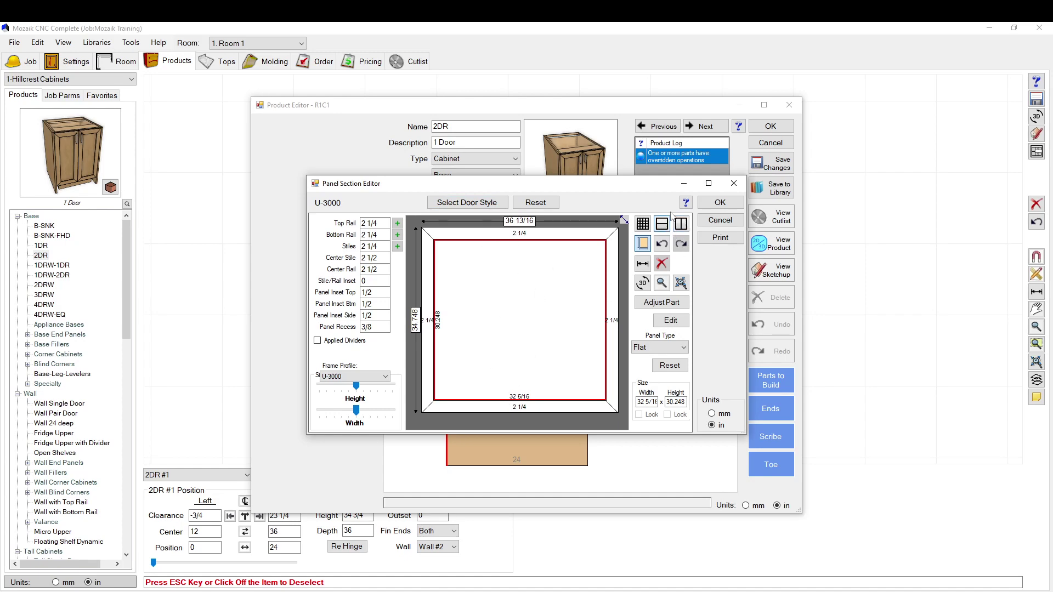
pyautogui.click(720, 204)
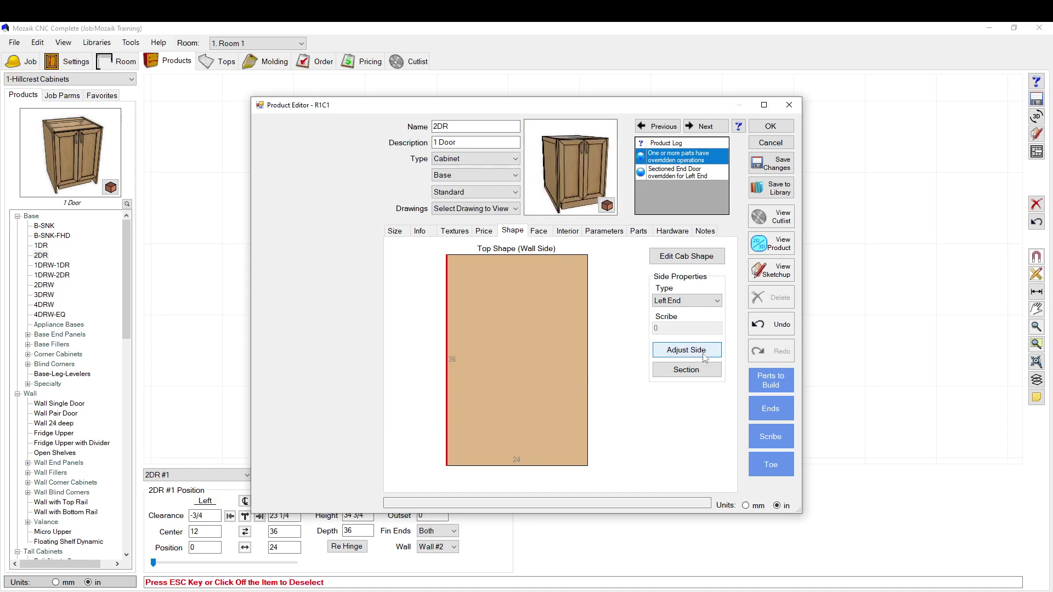
# Split the end door panel in two with a vertical center stile instead of a horizontal rail
pyautogui.click(686, 369)
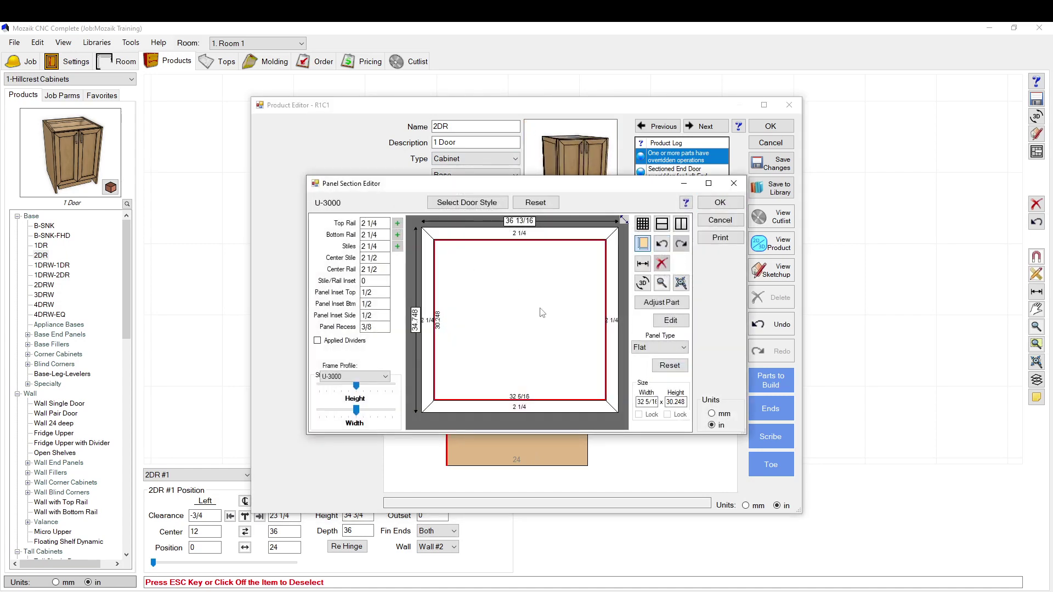
pyautogui.click(662, 223)
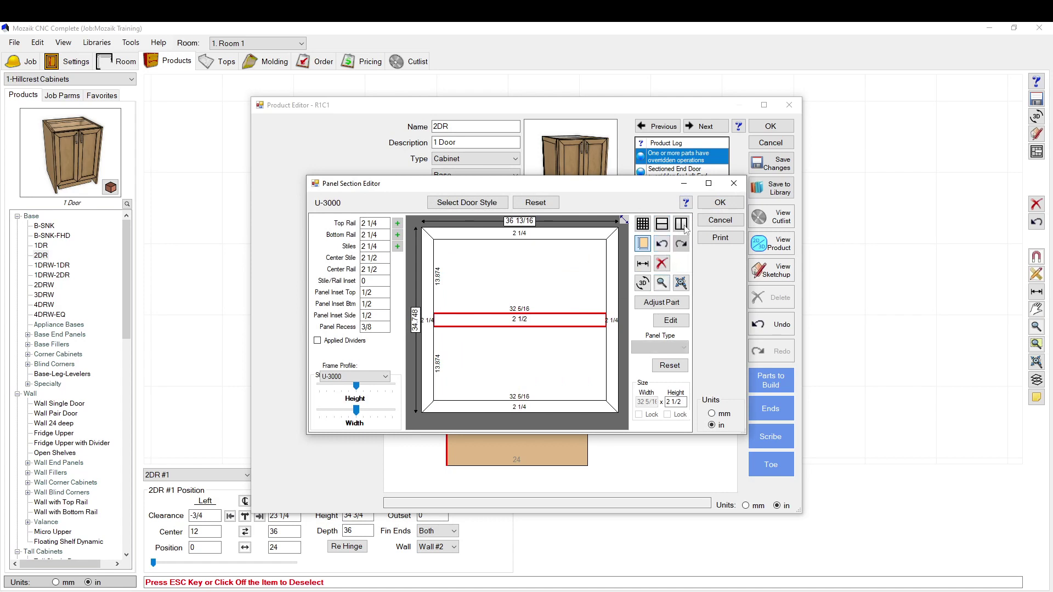
pyautogui.click(662, 243)
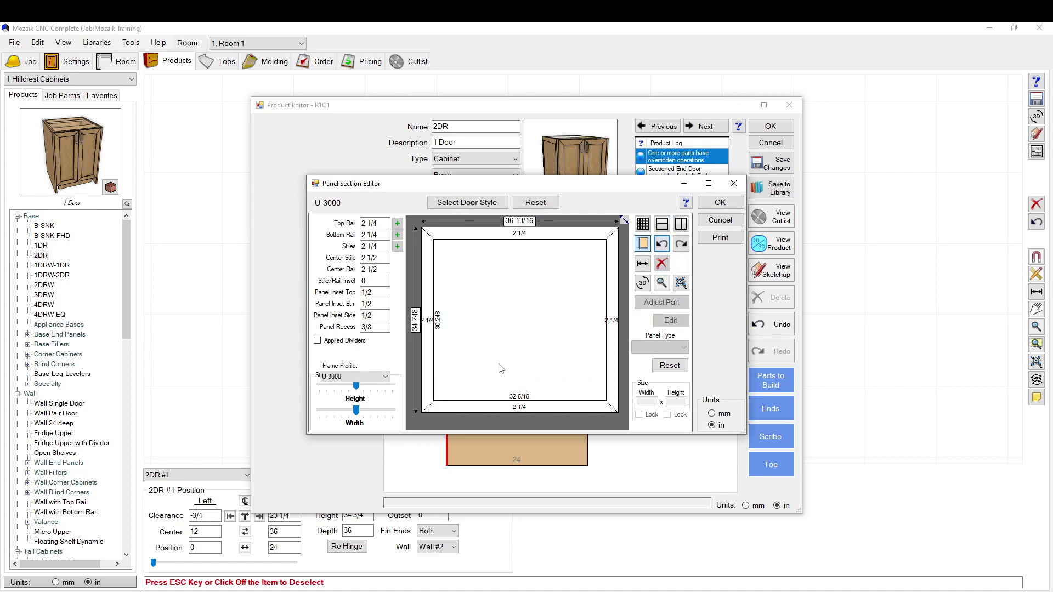
pyautogui.click(532, 318)
pyautogui.click(681, 224)
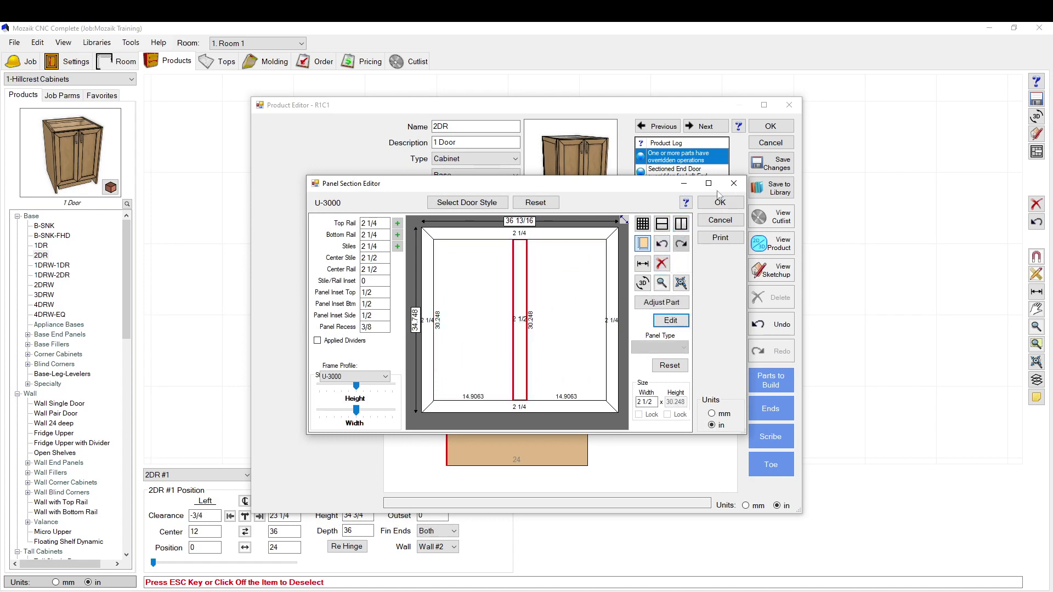
pyautogui.click(719, 202)
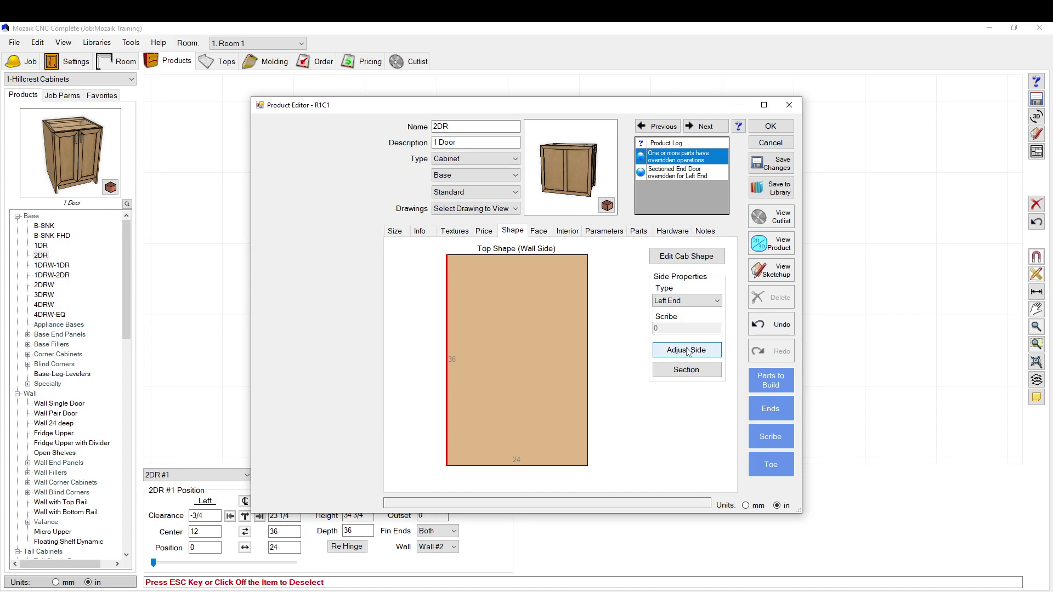
# Switch the end door to the TH-3059 style with default profiles and a 6 bottom rail
pyautogui.click(686, 369)
pyautogui.click(471, 203)
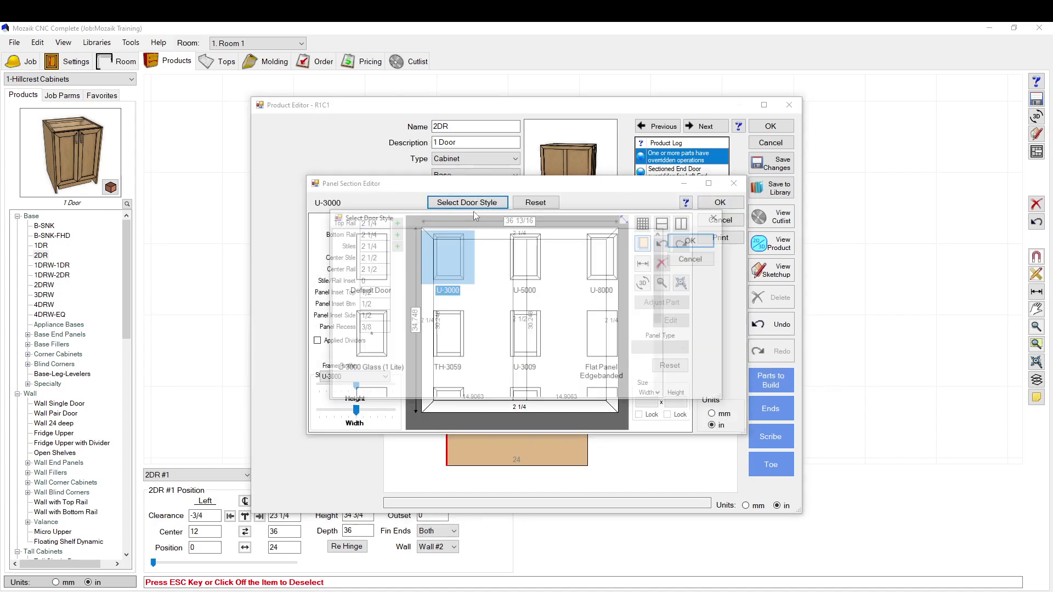
pyautogui.scroll(-2, 448, 232)
pyautogui.scroll(2, 442, 300)
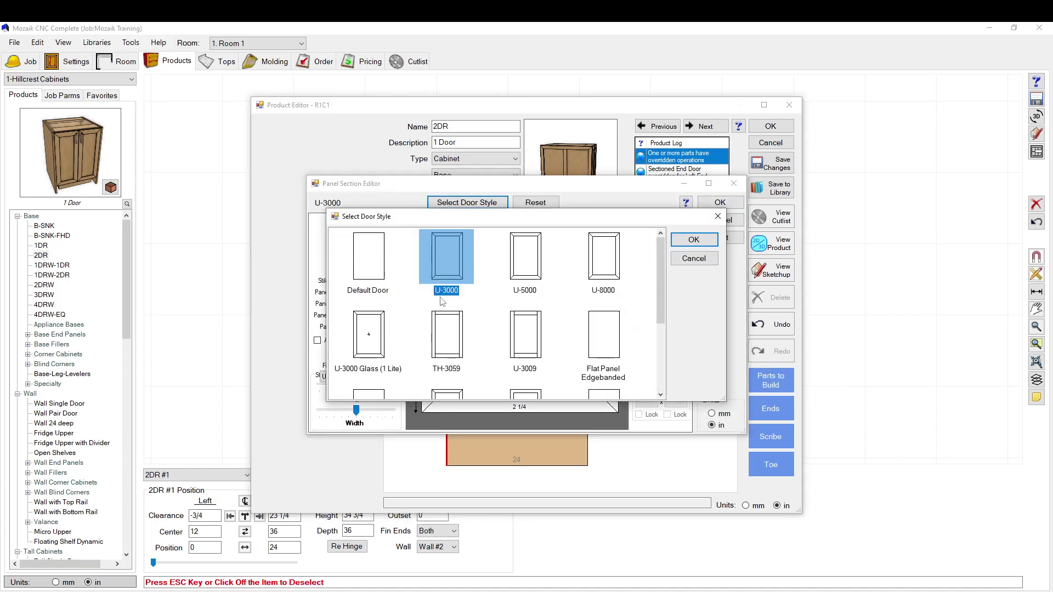
pyautogui.doubleClick(446, 345)
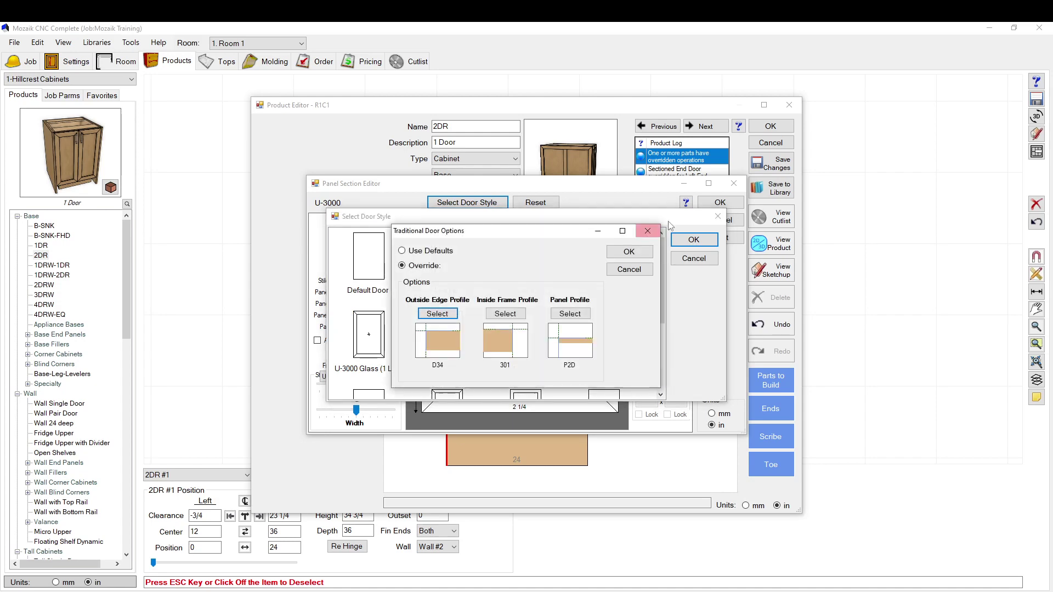
pyautogui.click(455, 251)
pyautogui.click(643, 251)
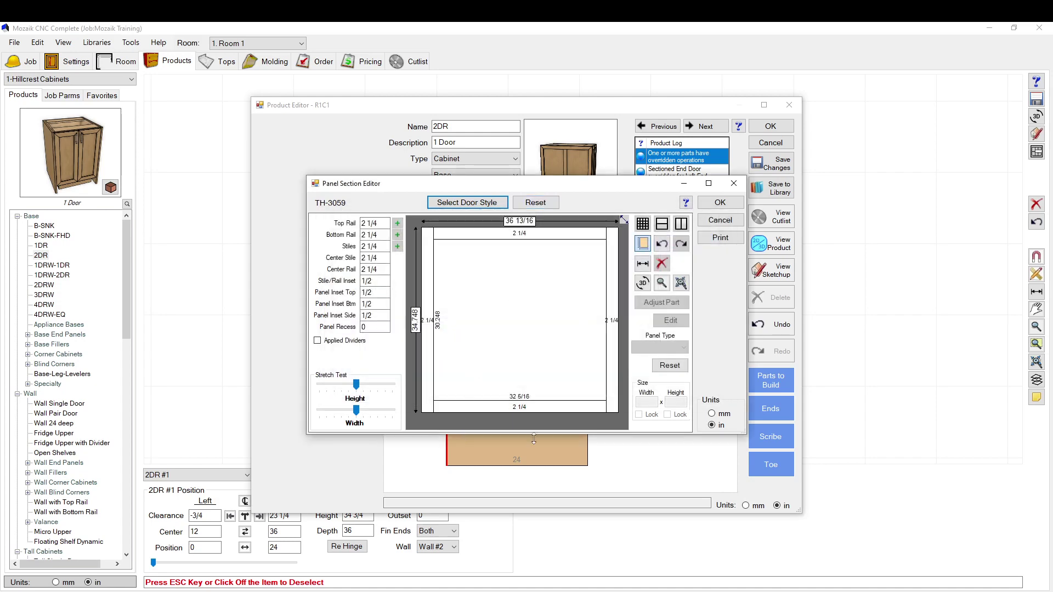
pyautogui.click(519, 407)
pyautogui.write('6')
pyautogui.press('Return')
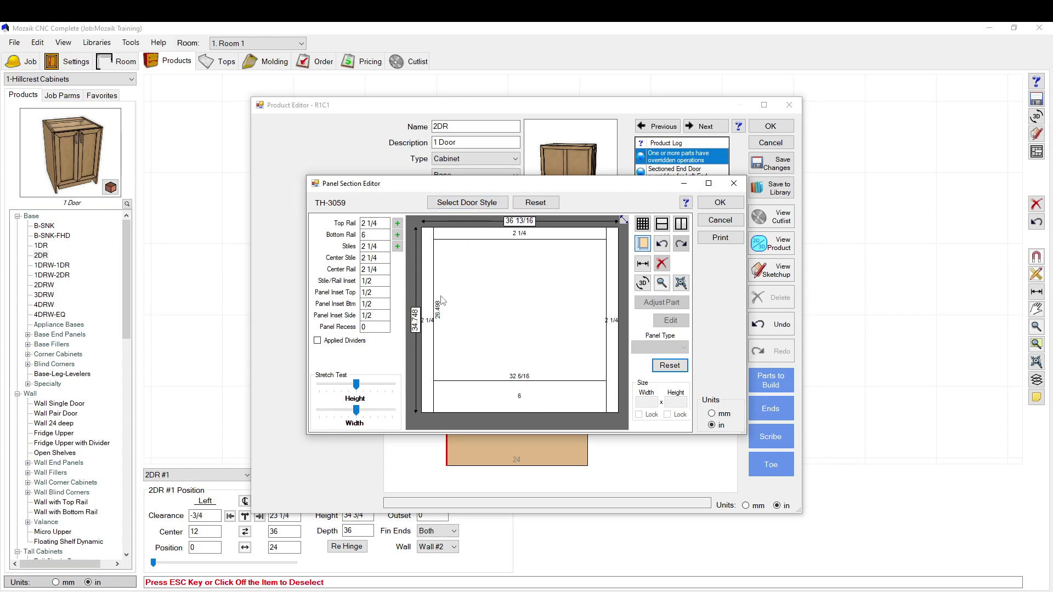
# Add a vertical center stile to the upper panel and set center stile and rail widths to 3
pyautogui.click(525, 307)
pyautogui.click(681, 224)
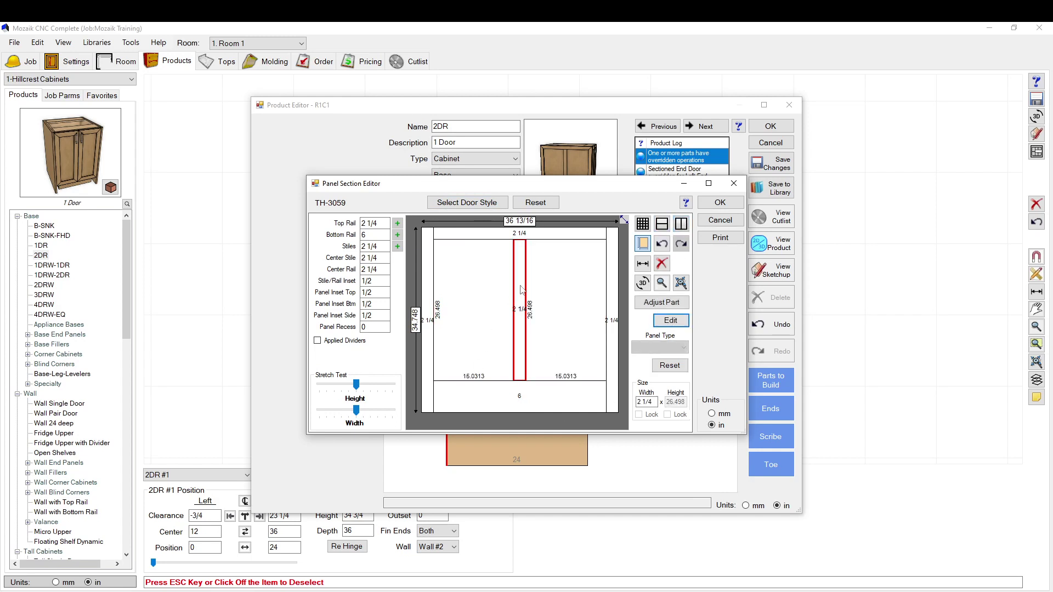
pyautogui.click(430, 296)
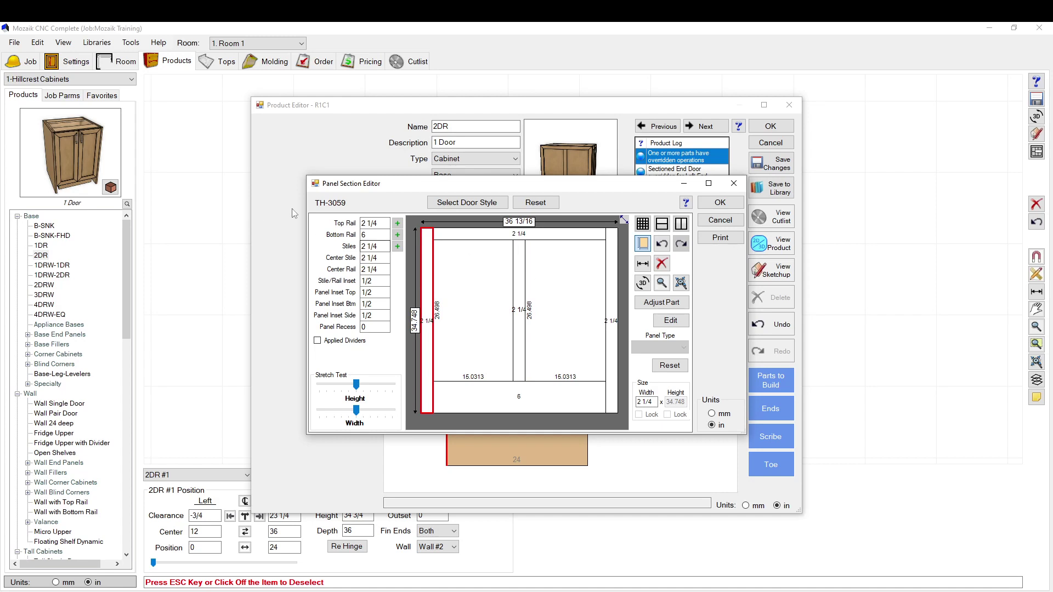
pyautogui.moveTo(384, 223)
pyautogui.mouseDown()
pyautogui.moveTo(361, 223)
pyautogui.moveTo(361, 257)
pyautogui.mouseUp()
pyautogui.write('33')
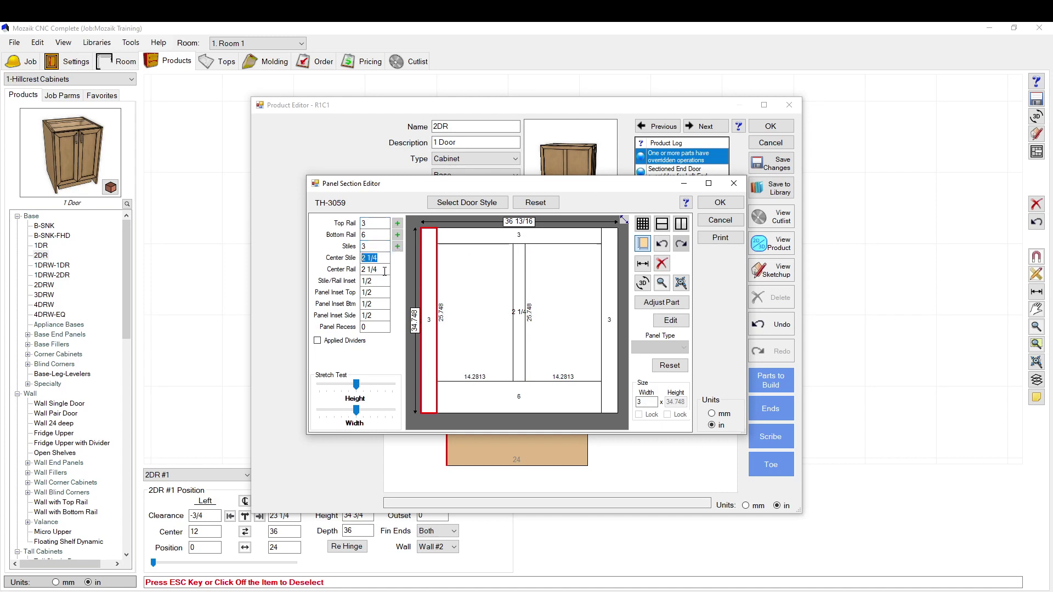
pyautogui.write('3')
pyautogui.press('Tab')
pyautogui.write('3')
pyautogui.click(571, 295)
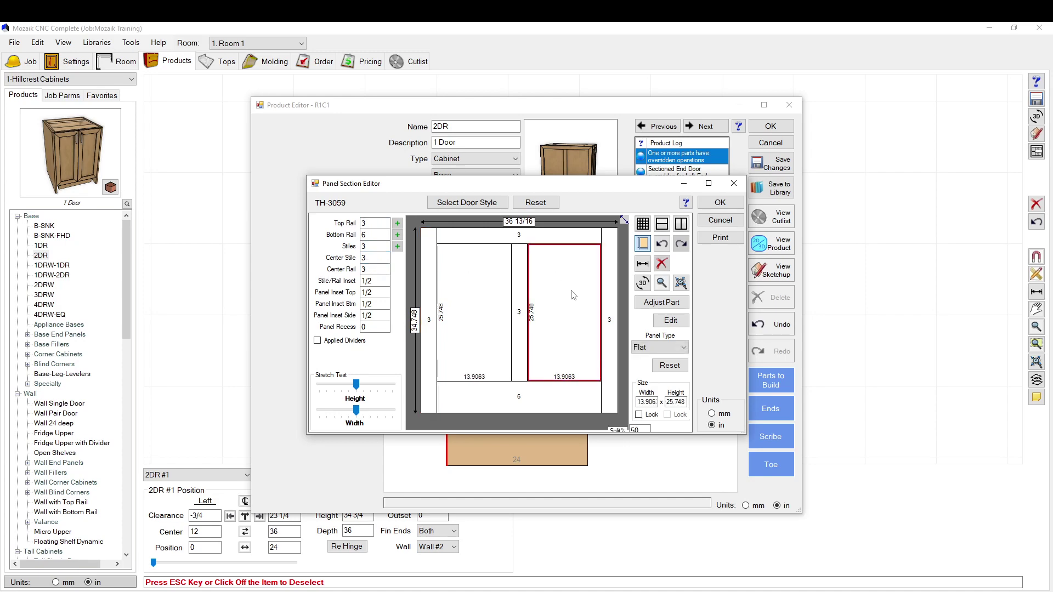
# Accept the door section layout and orbit the 3D preview to view the left end door
pyautogui.click(716, 203)
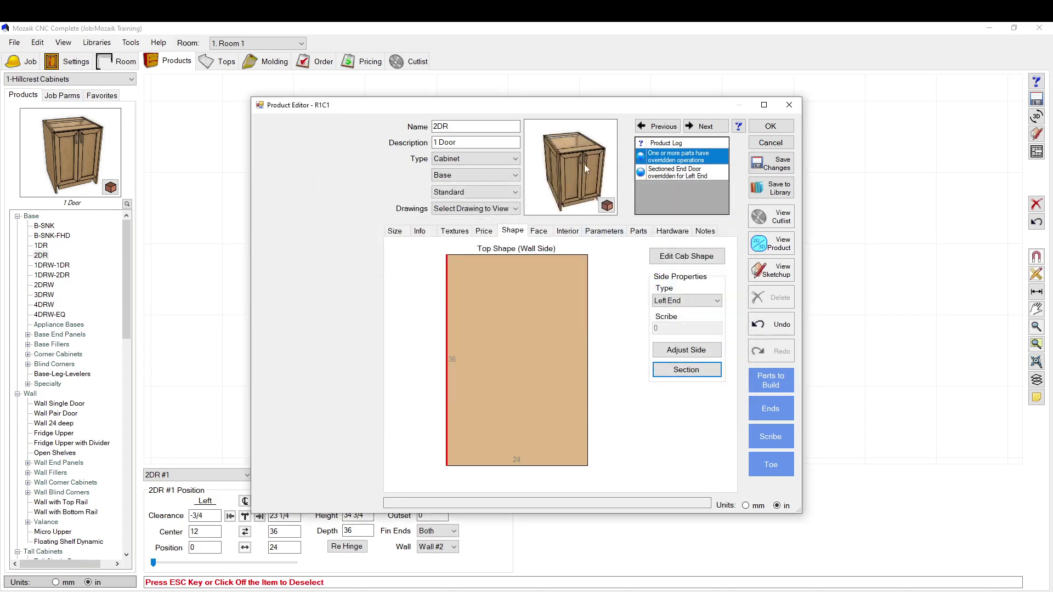
pyautogui.moveTo(564, 157); pyautogui.dragTo(553, 198)
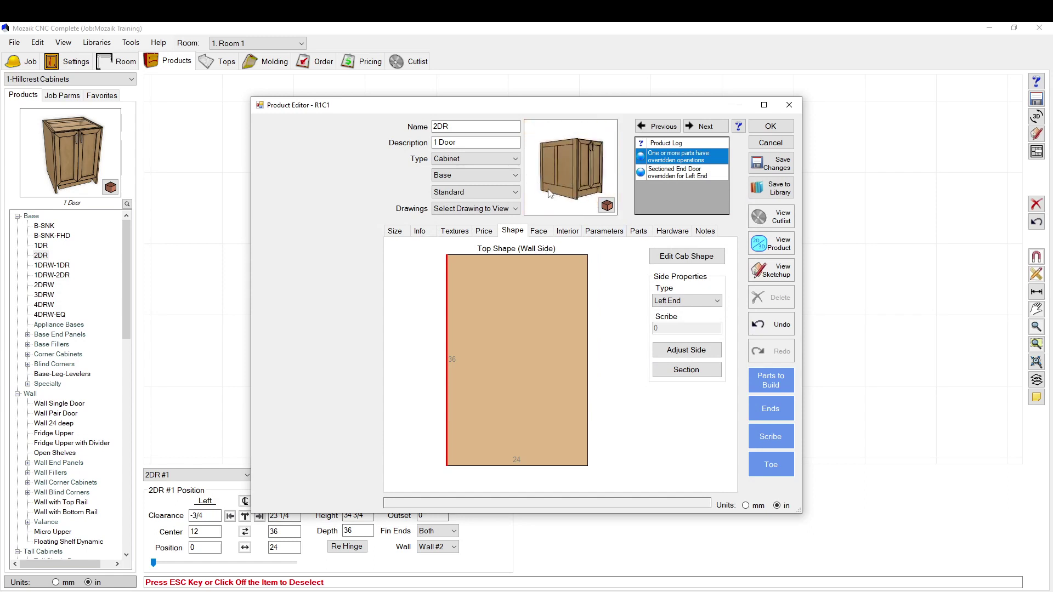
pyautogui.moveTo(550, 192); pyautogui.dragTo(579, 204)
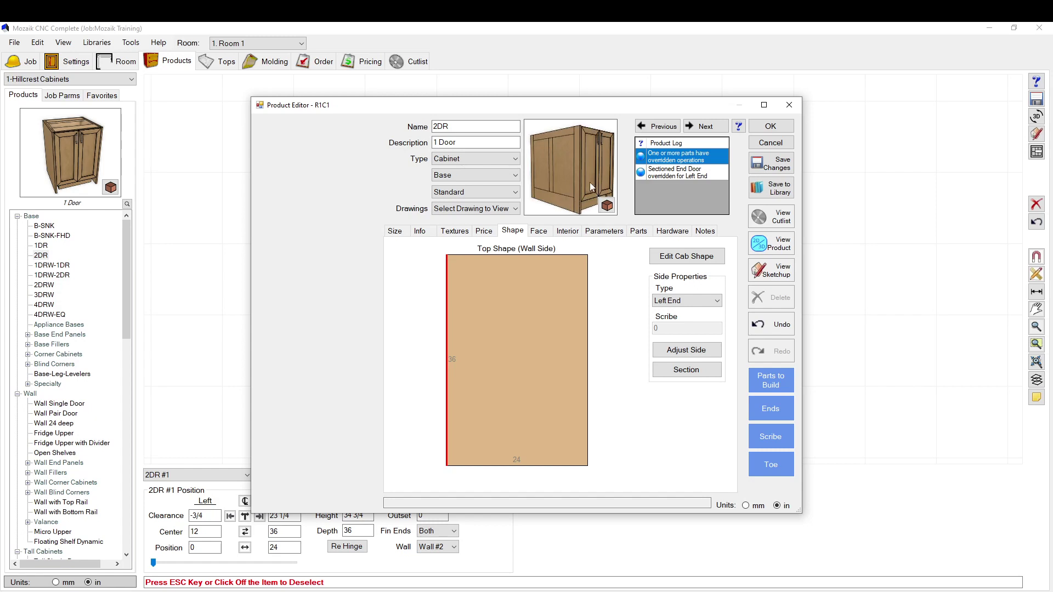
pyautogui.scroll(-5, 581, 203)
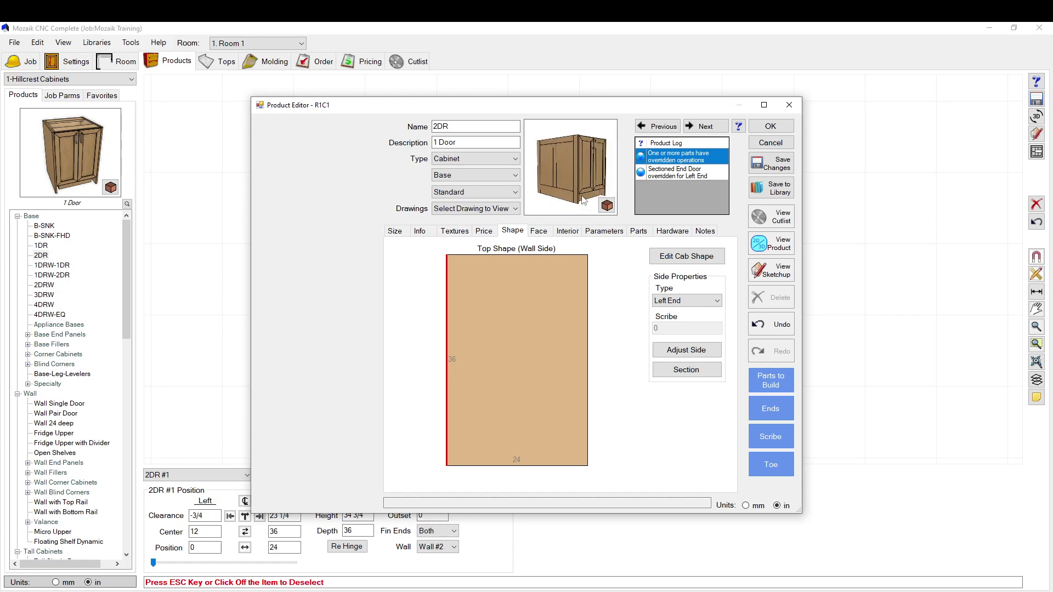
pyautogui.moveTo(577, 190); pyautogui.dragTo(582, 168)
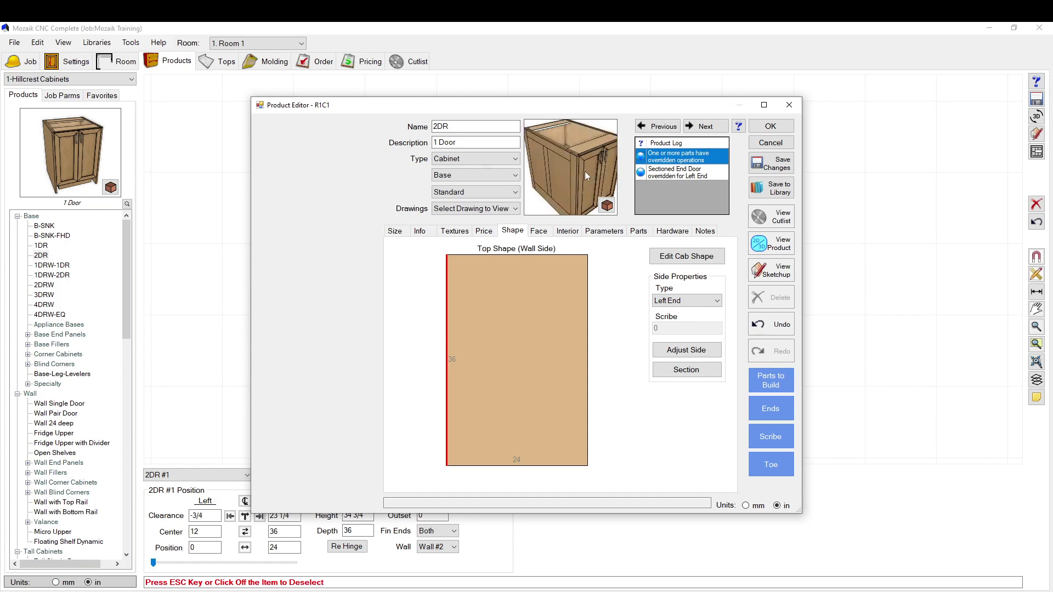
# Zoom toward the cabinet's top corner, then save changes and close the Product Editor
pyautogui.scroll(5, 581, 156)
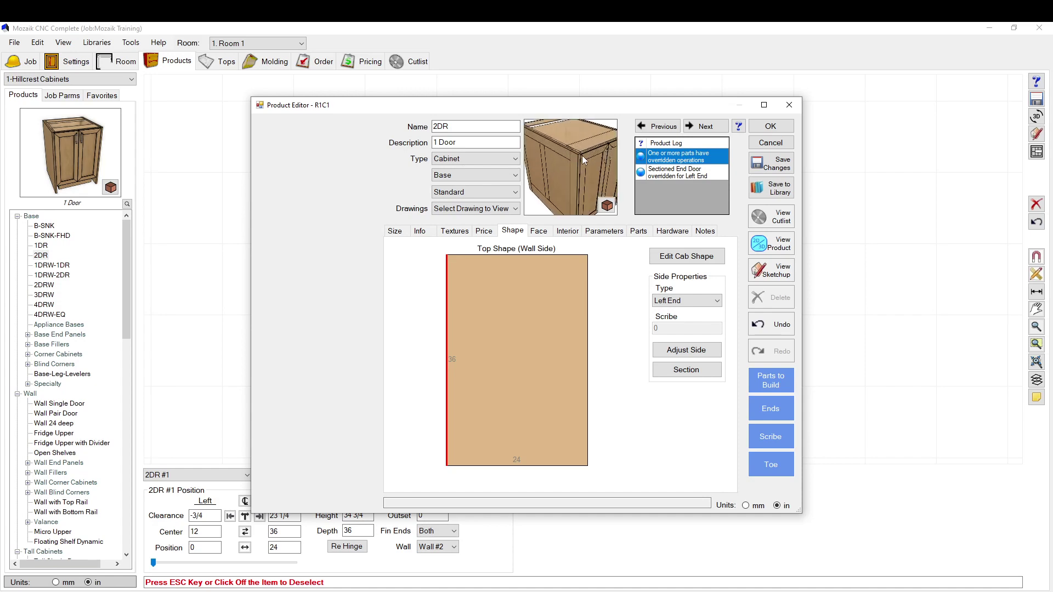
pyautogui.moveTo(581, 156); pyautogui.dragTo(609, 167)
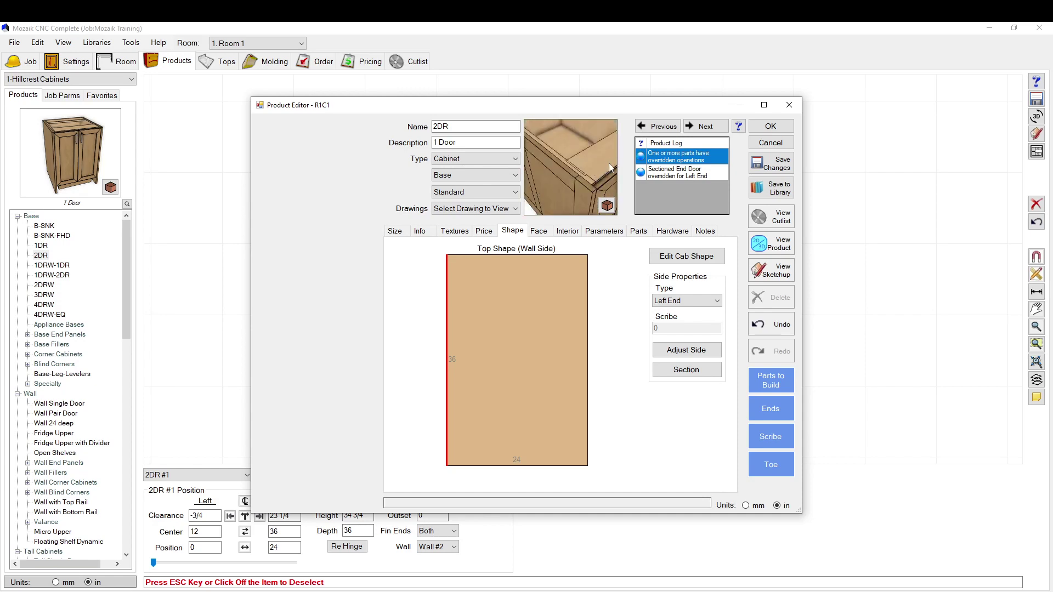
pyautogui.click(776, 127)
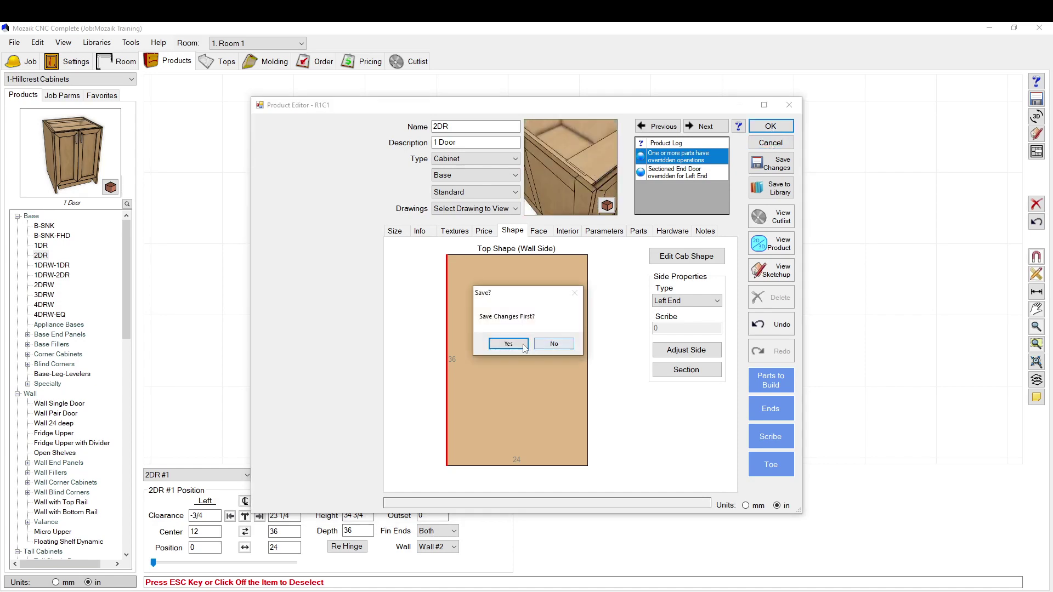
pyautogui.click(505, 344)
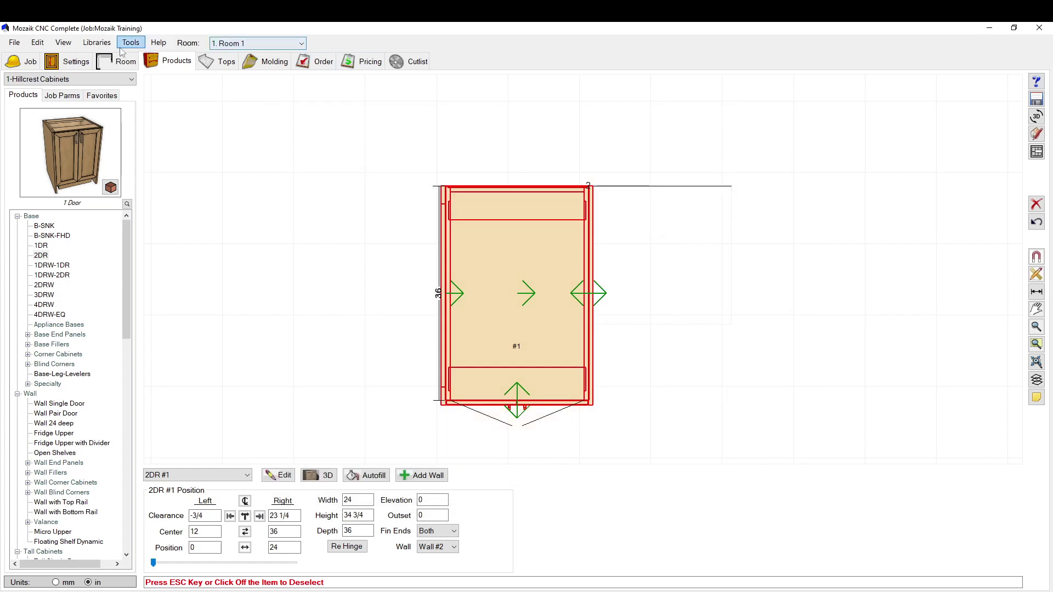
# Reselect the island cabinet and reopen it in the Product Editor
pyautogui.click(96, 42)
pyautogui.click(407, 126)
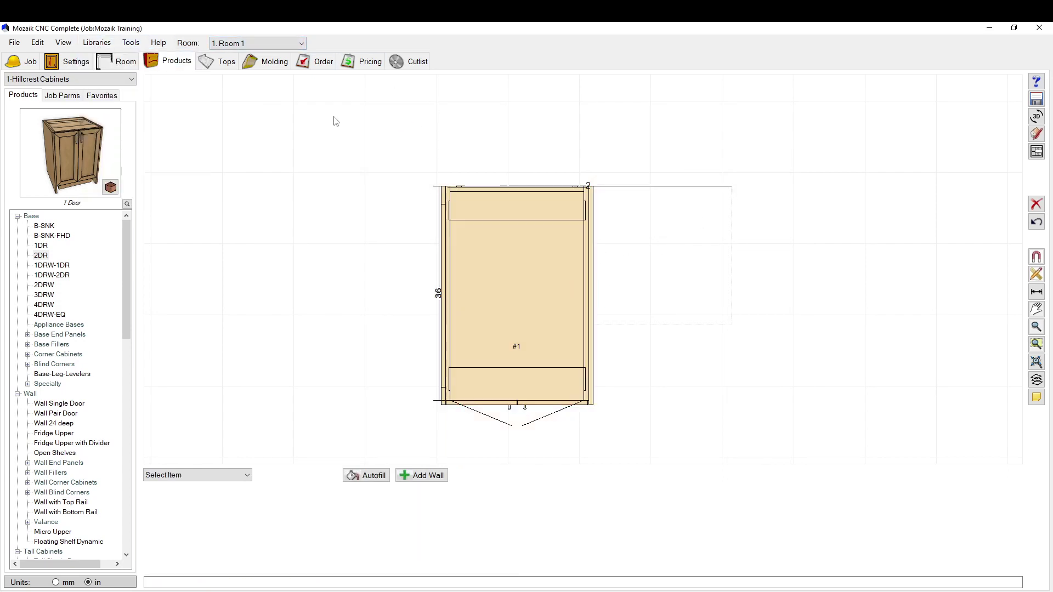
pyautogui.click(487, 245)
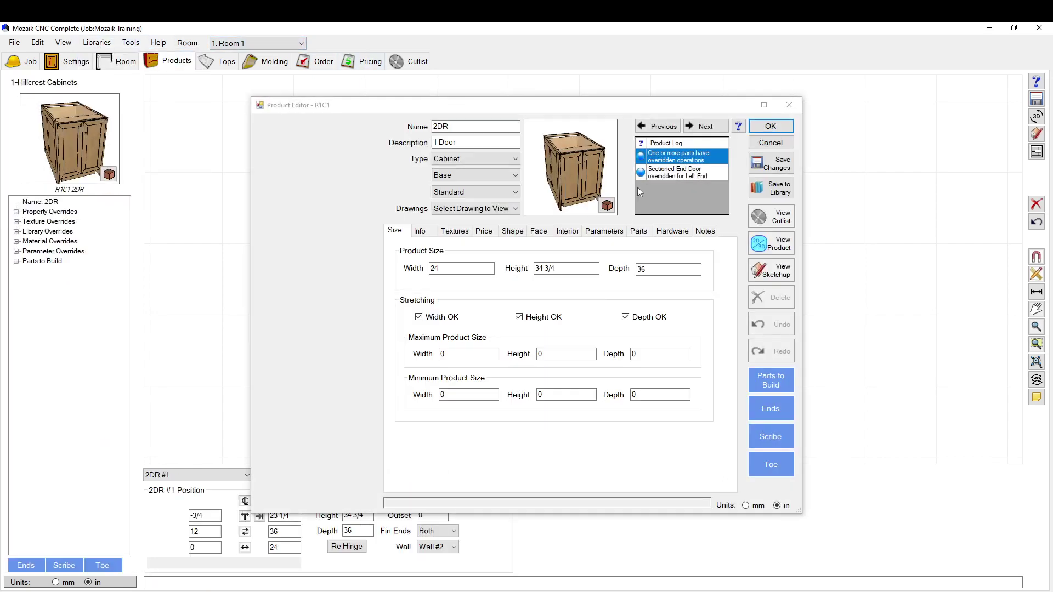
pyautogui.click(604, 231)
# Show the Ends parameters, check DoorOnFE, and read the Applied Door Position (AppDorPos) help
pyautogui.click(563, 481)
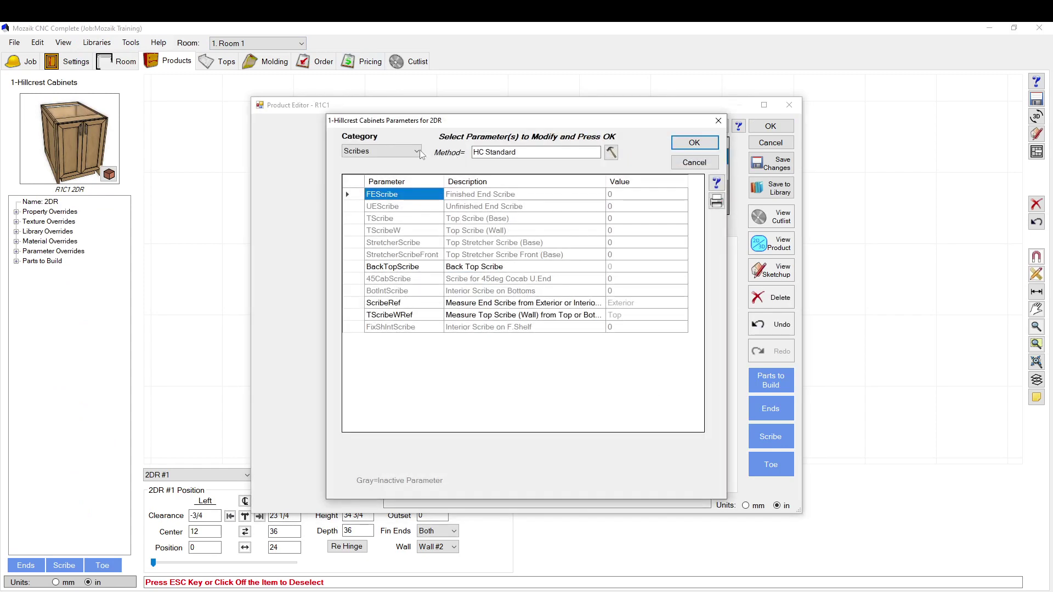
pyautogui.click(418, 151)
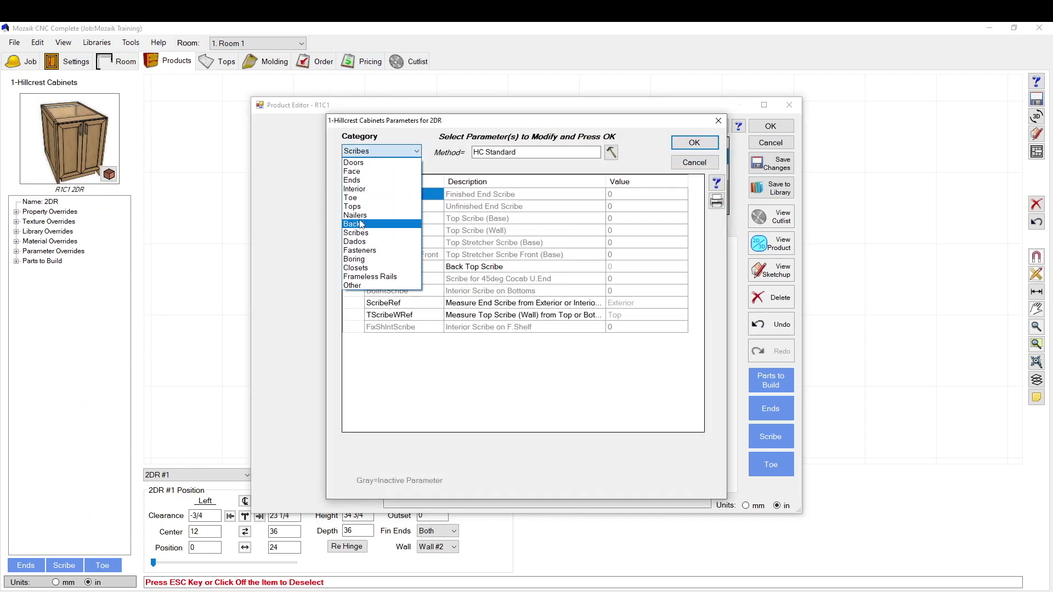
pyautogui.click(354, 179)
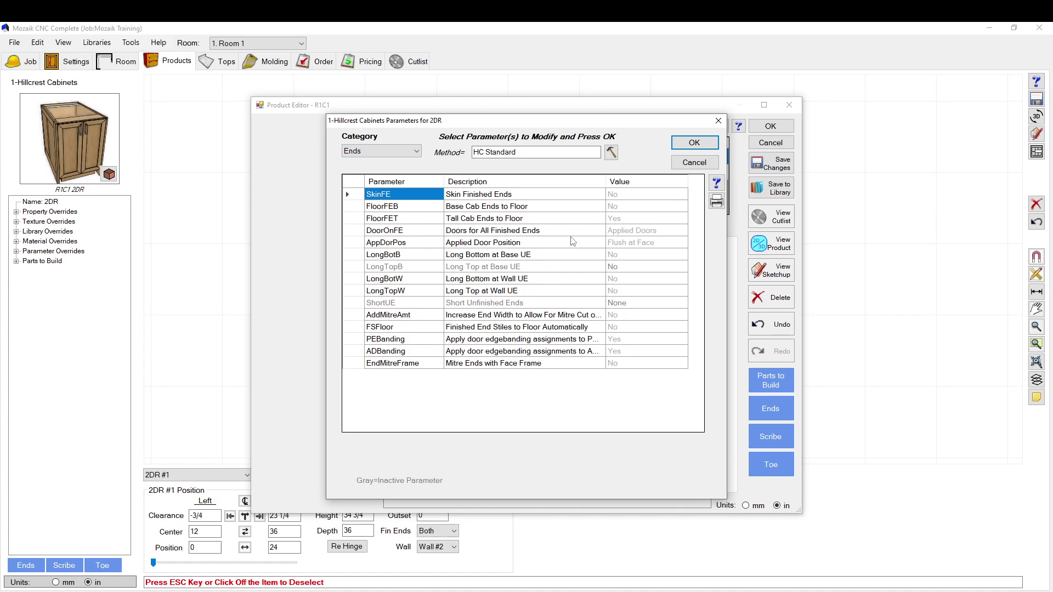
pyautogui.click(540, 233)
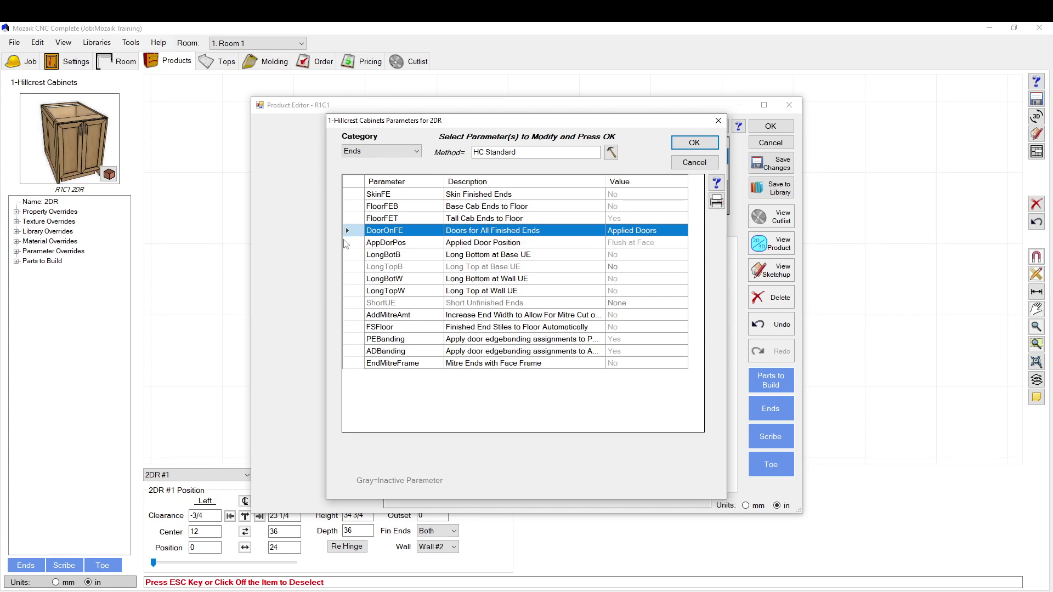
pyautogui.click(345, 241)
pyautogui.click(716, 183)
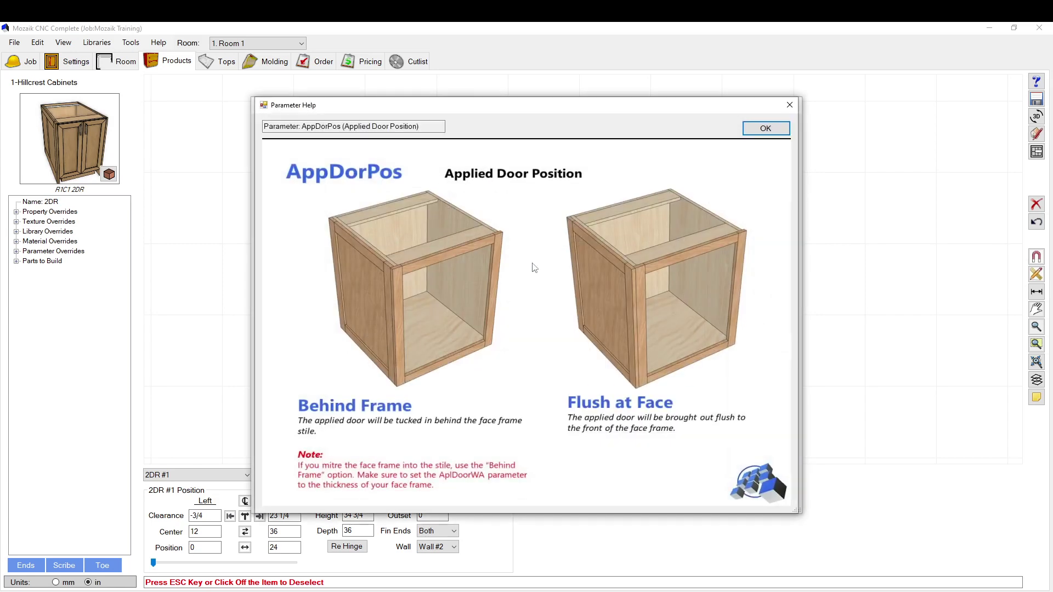
pyautogui.click(764, 128)
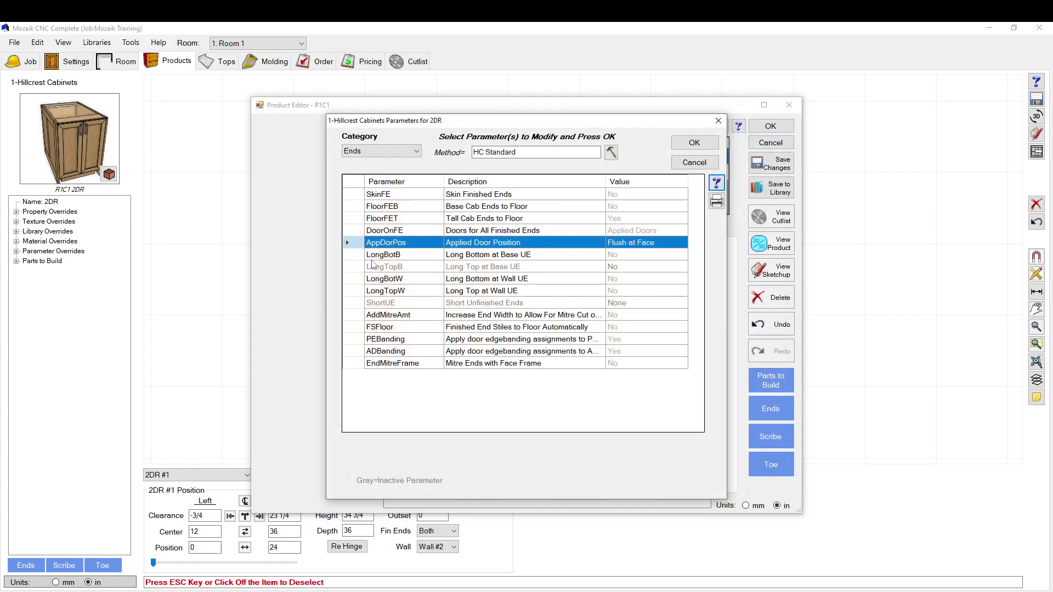
# Switch the parameter category to Doors and read the help for FLRevAppEnd
pyautogui.click(348, 230)
pyautogui.click(349, 242)
pyautogui.click(416, 153)
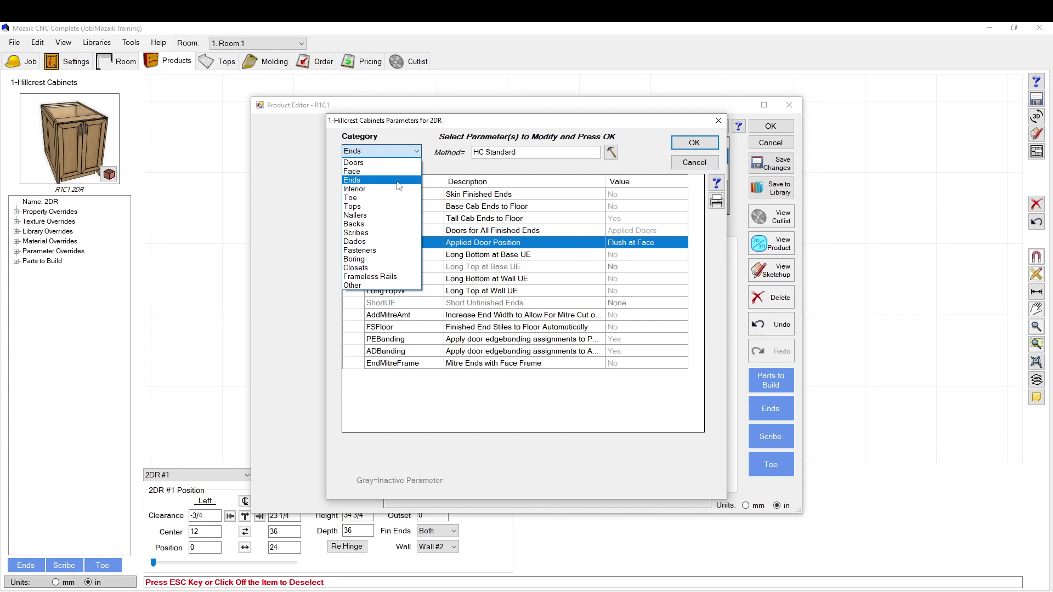
pyautogui.press('Up')
pyautogui.press('Up')
pyautogui.press('Up')
pyautogui.press('Up')
pyautogui.press('Up')
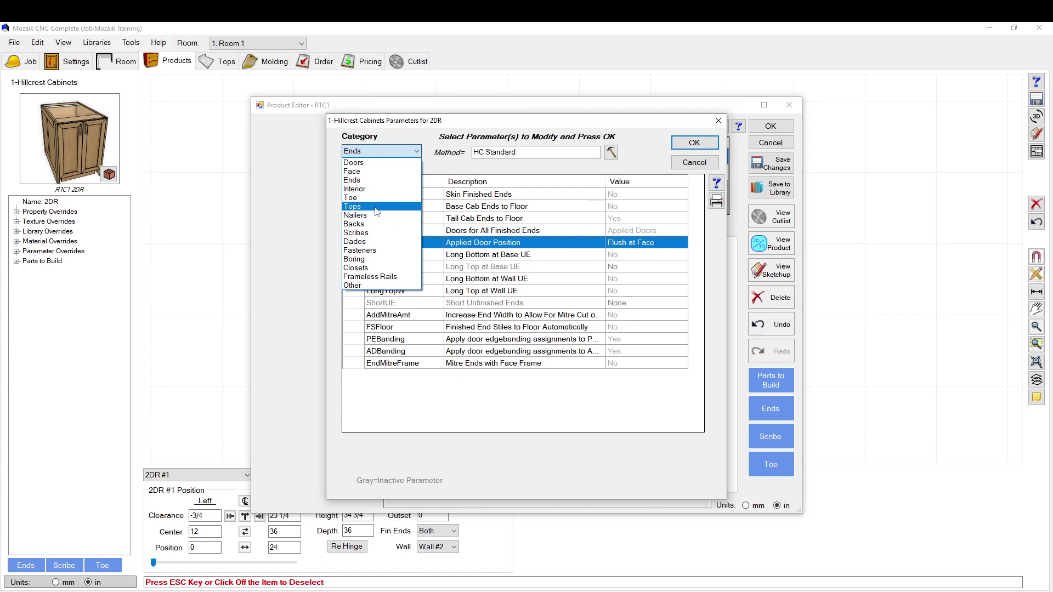
pyautogui.press('Return')
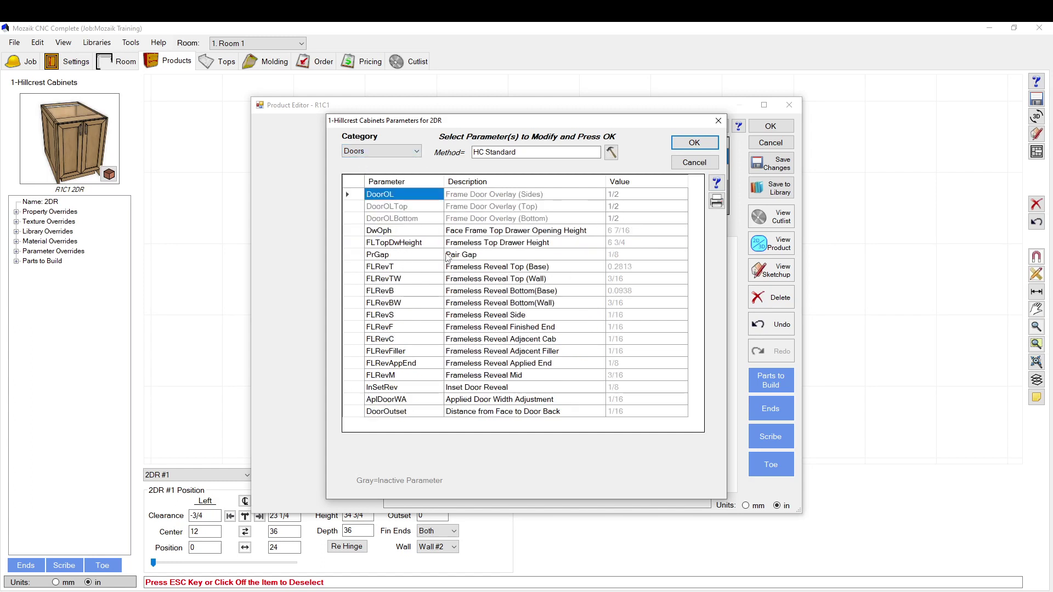
pyautogui.click(355, 364)
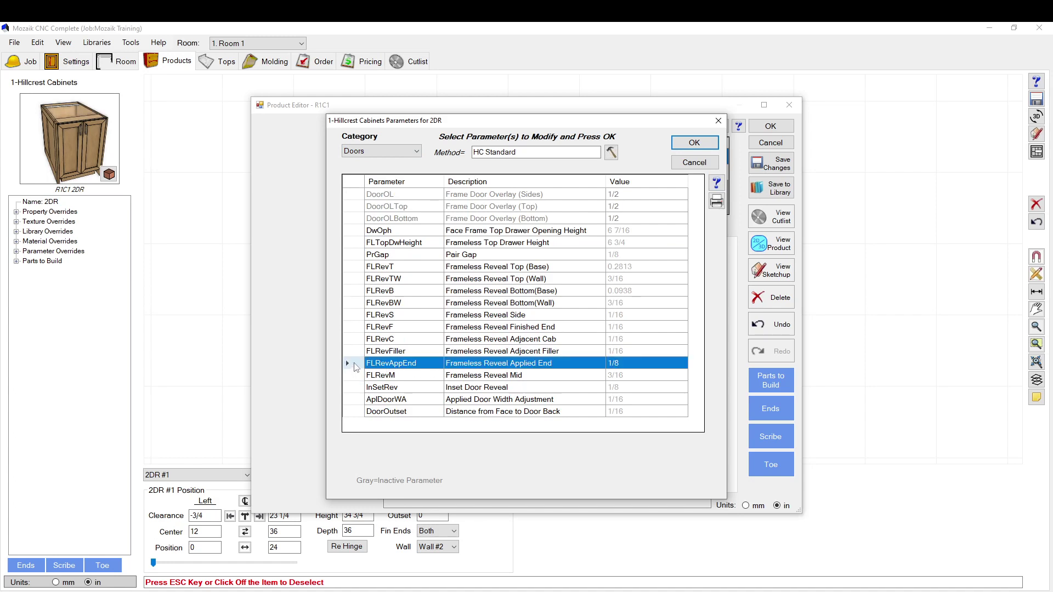
pyautogui.click(716, 183)
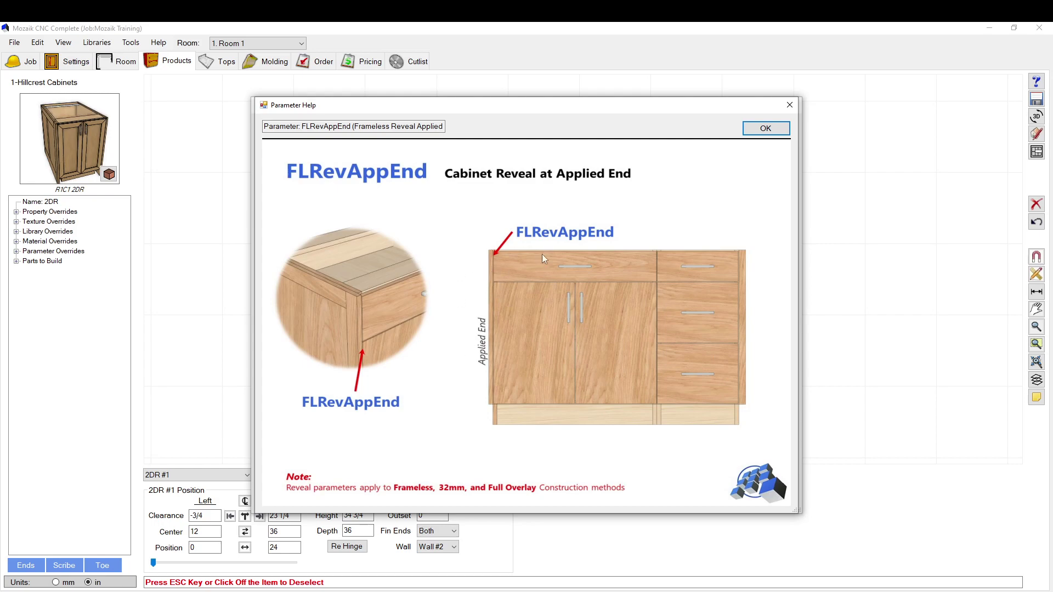
pyautogui.click(765, 129)
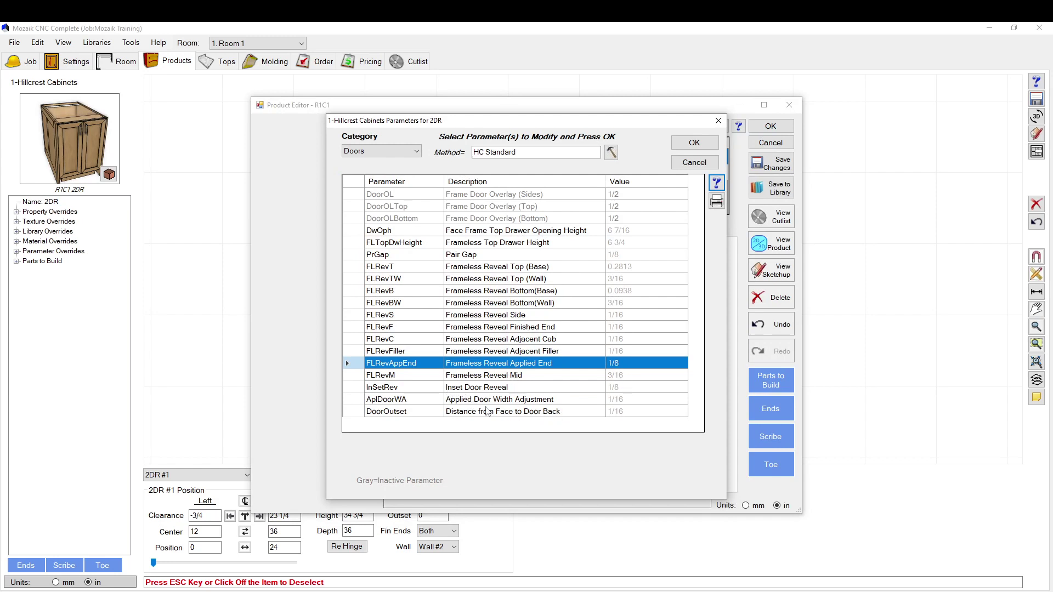
# Read the help for the Applied Door Width Adjustment (AplDoorWA) parameter
pyautogui.click(357, 403)
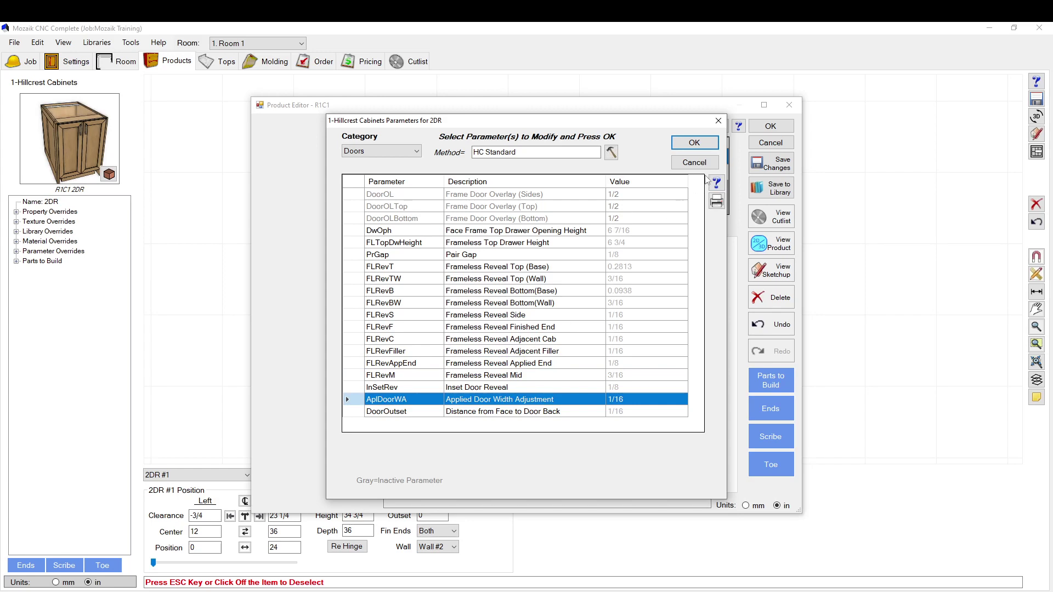
pyautogui.click(716, 183)
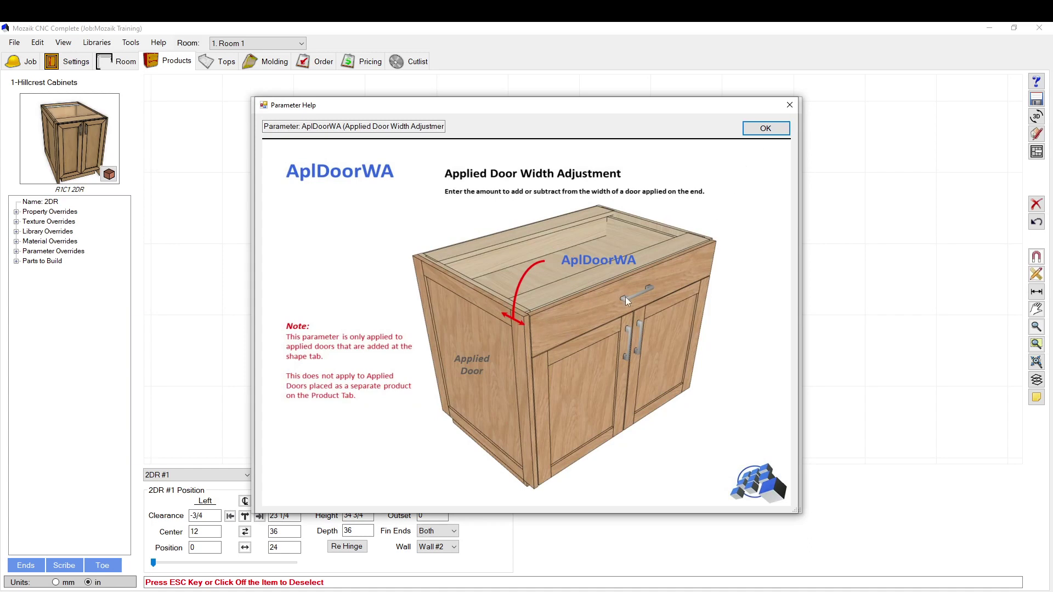
pyautogui.click(765, 129)
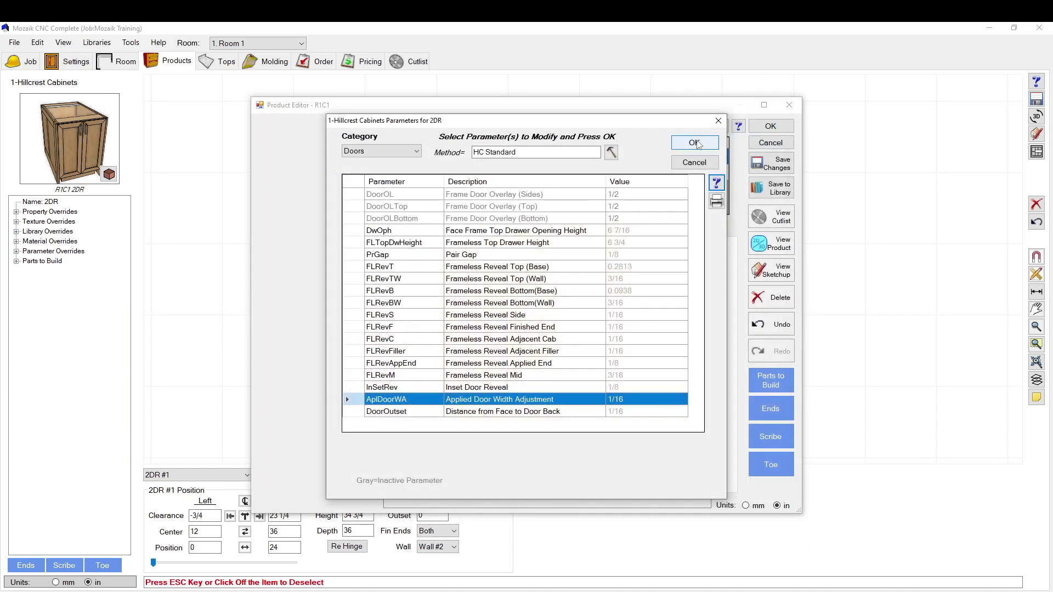
# Close the parameter list and Product Editor, then reselect the cabinet on the Room 1 plan
pyautogui.click(695, 144)
pyautogui.click(781, 130)
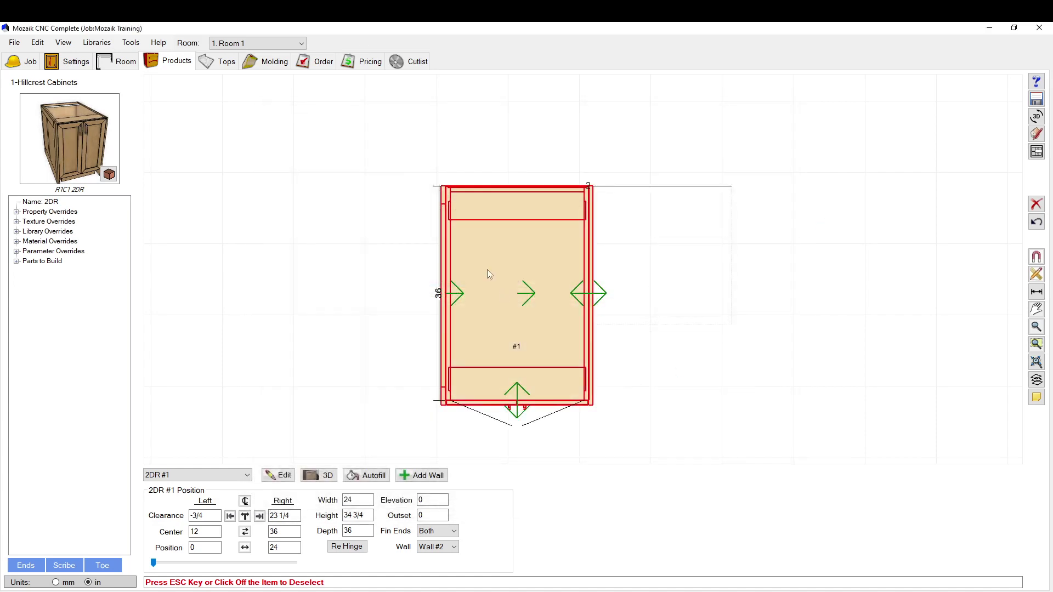
pyautogui.click(281, 189)
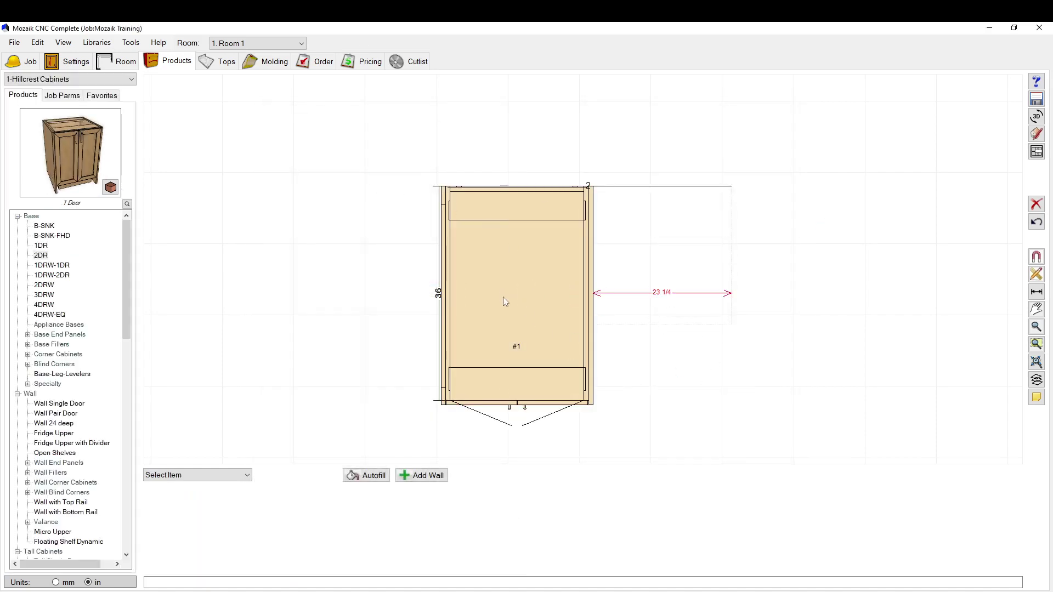
pyautogui.click(496, 281)
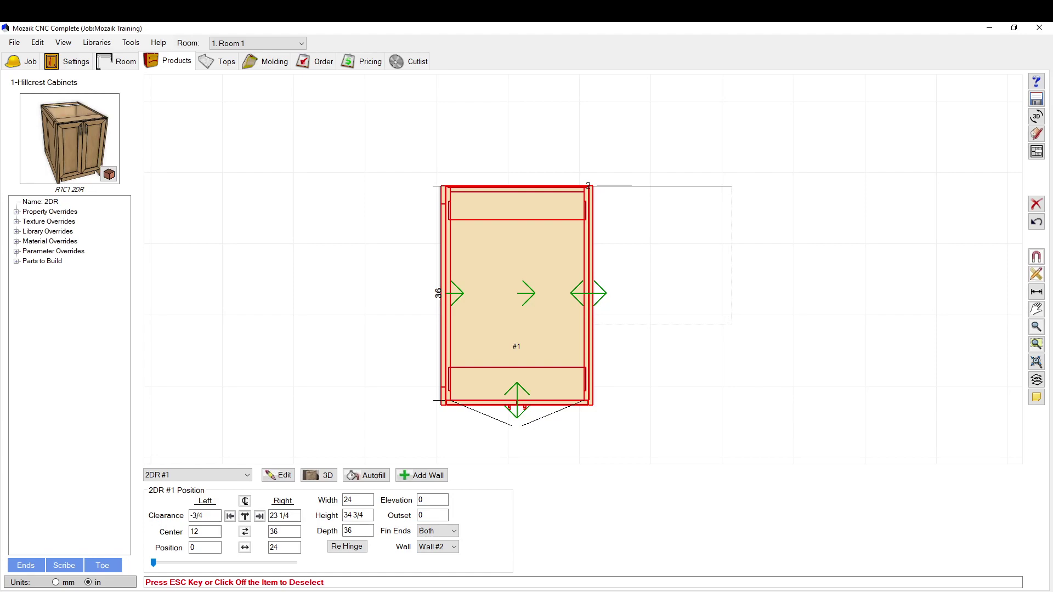